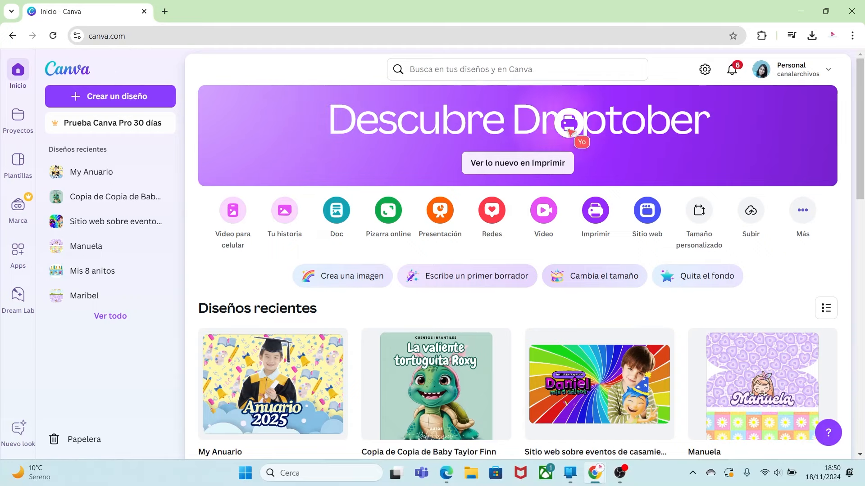
Create a new custom-size design 29.7 cm wide and 21 cm high.
{"action": "left_click", "coordinate": [701, 214]}
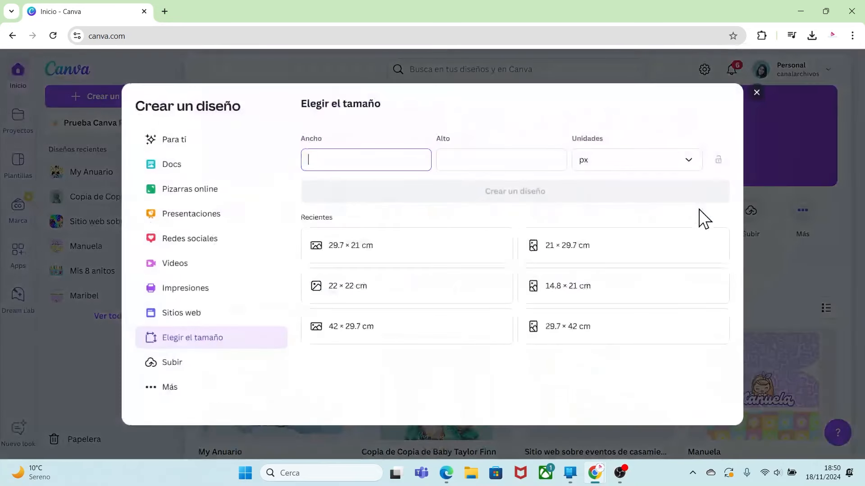
{"action": "left_click", "coordinate": [688, 163]}
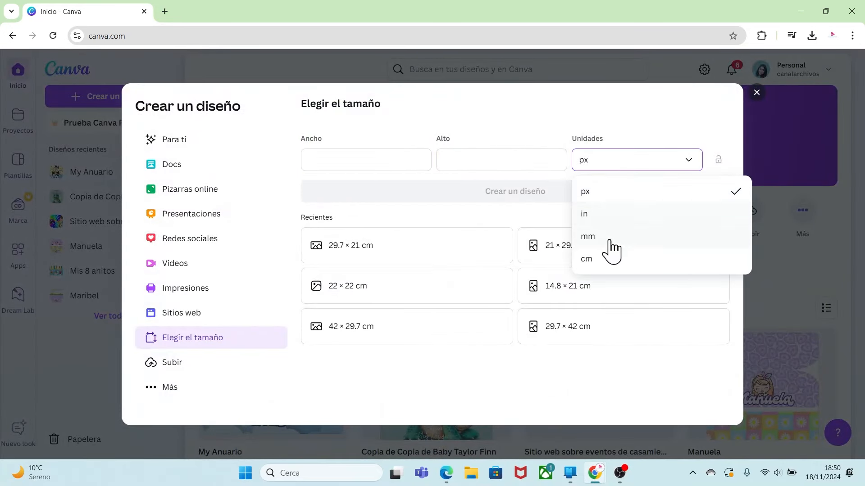
{"action": "left_click", "coordinate": [595, 265]}
{"action": "left_click", "coordinate": [374, 158]}
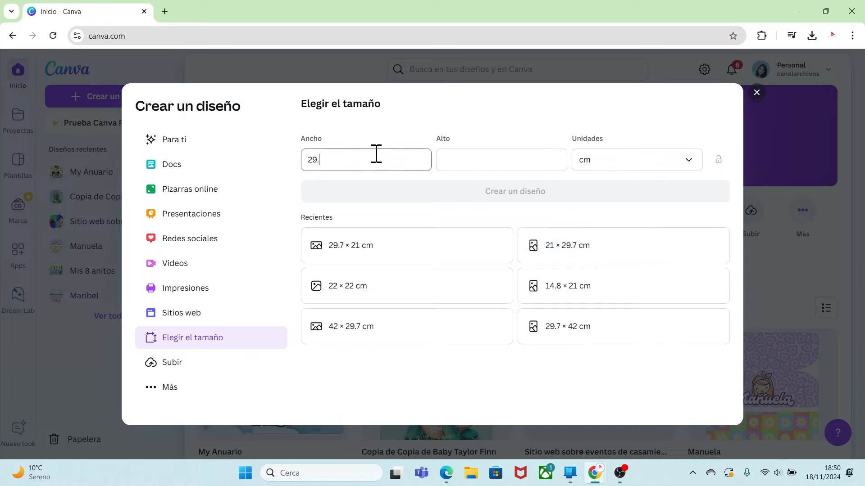
{"action": "left_click", "coordinate": [450, 159]}
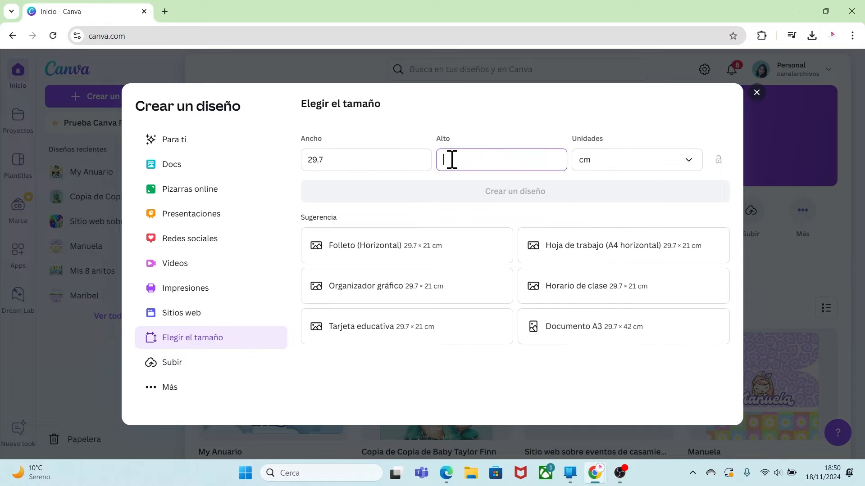
{"action": "type", "text": "21"}
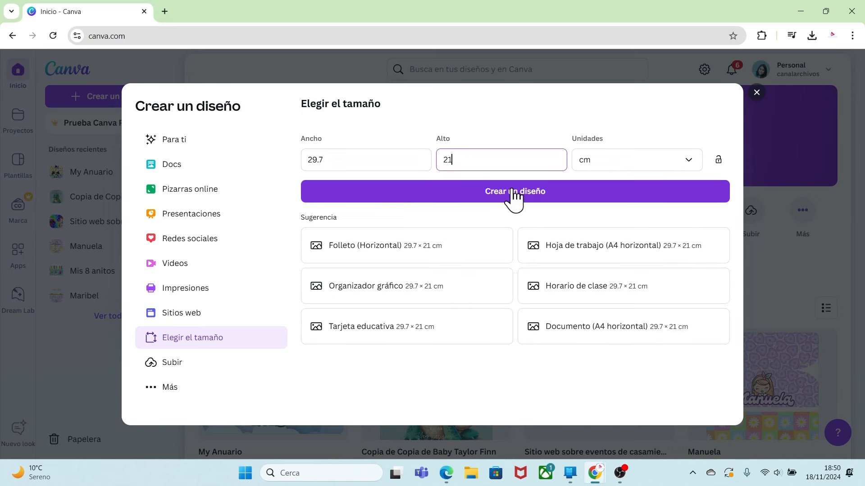
{"action": "left_click", "coordinate": [515, 193]}
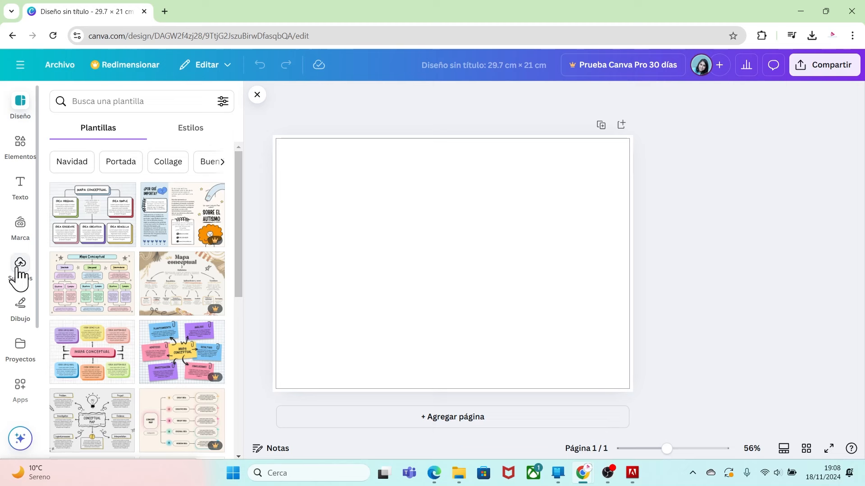
Open the file chooser for uploads and look through the individual images in the FONDOS folder.
{"action": "left_click", "coordinate": [20, 268]}
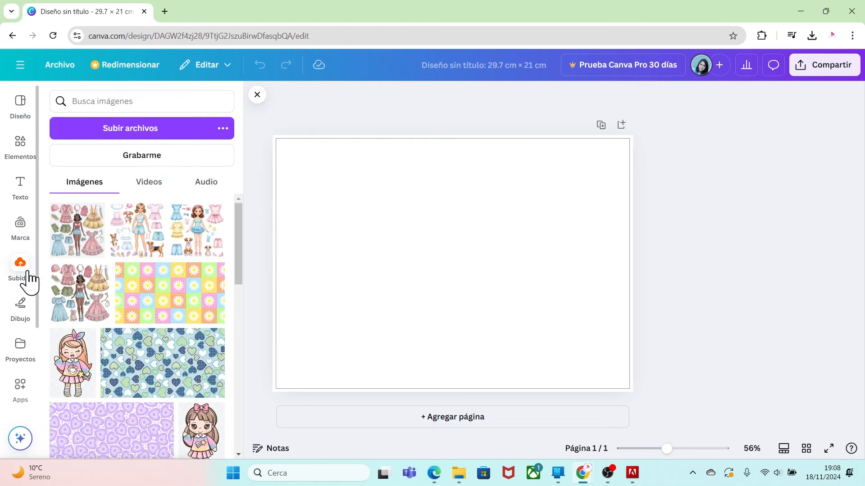
{"action": "left_click", "coordinate": [150, 130]}
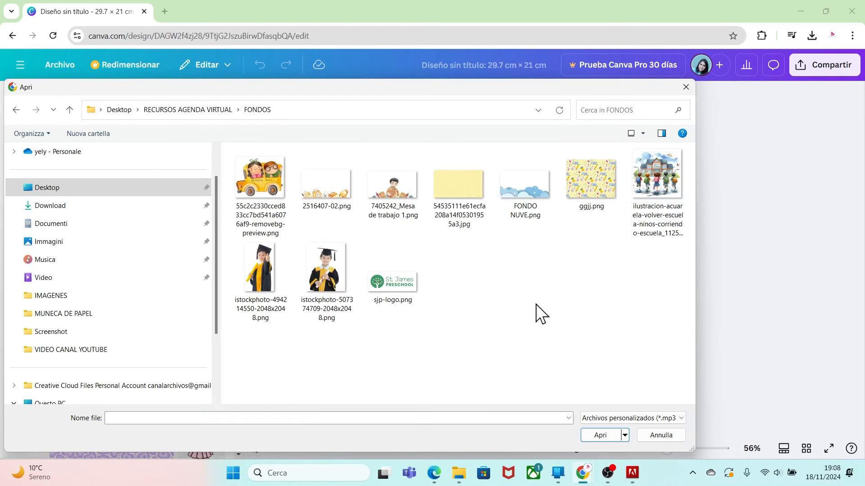
{"action": "left_click", "coordinate": [284, 199]}
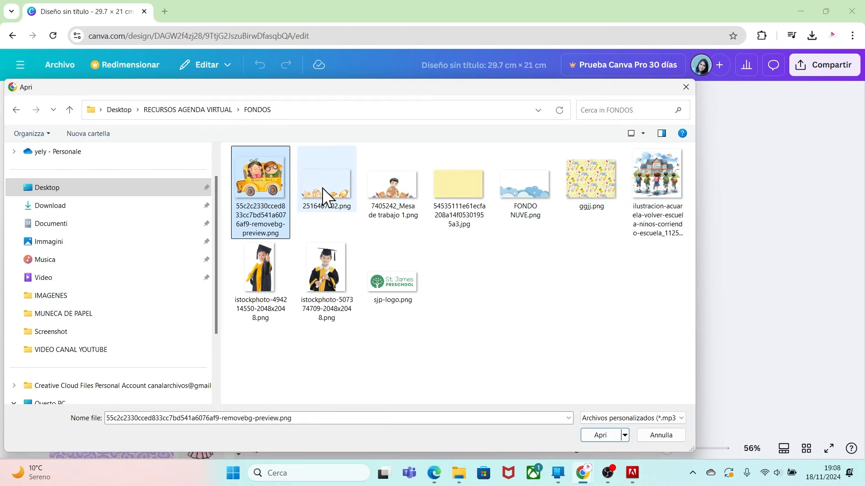
{"action": "left_click", "coordinate": [323, 188]}
{"action": "left_click", "coordinate": [386, 194]}
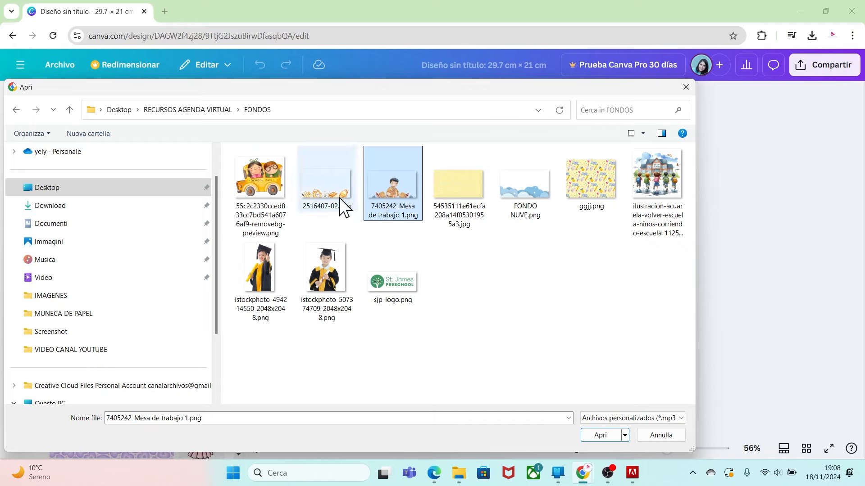
{"action": "left_click", "coordinate": [634, 192]}
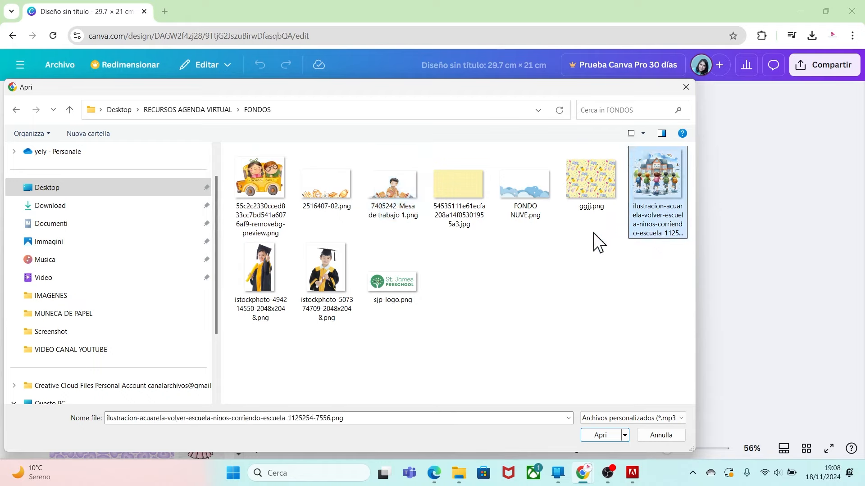
{"action": "left_click", "coordinate": [486, 226]}
{"action": "left_click", "coordinate": [523, 187]}
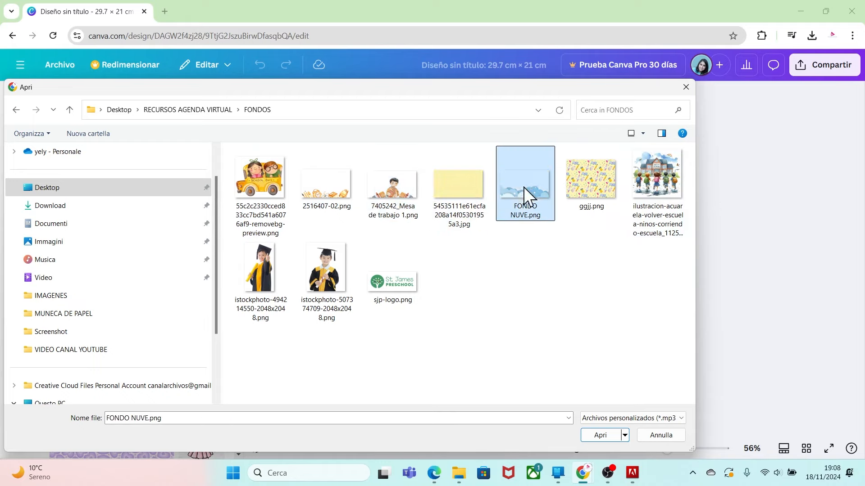
{"action": "left_click", "coordinate": [609, 188]}
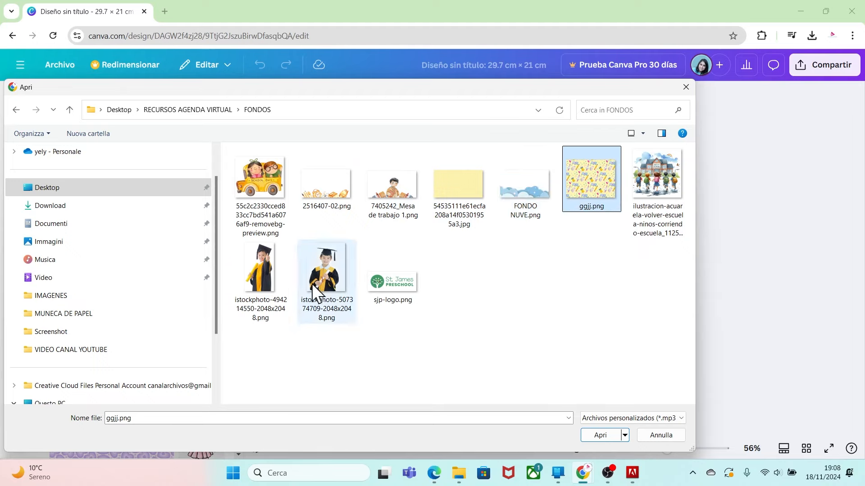
{"action": "left_click", "coordinate": [335, 279]}
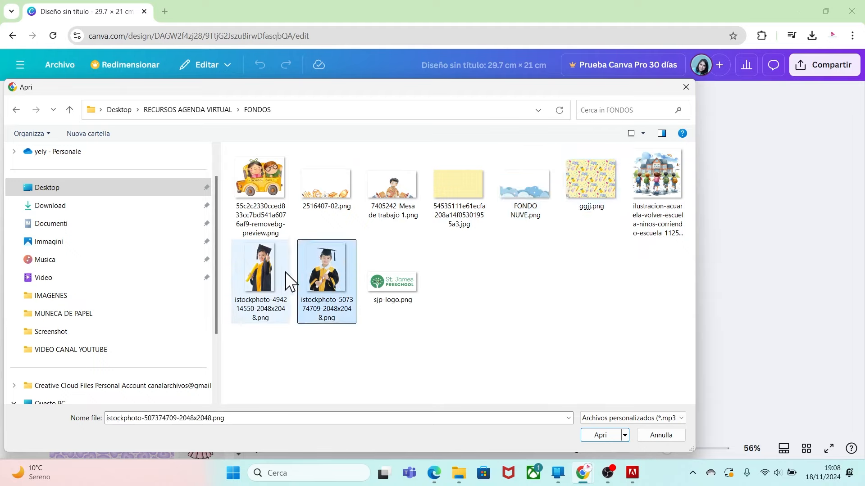
{"action": "left_click", "coordinate": [286, 272]}
{"action": "left_click", "coordinate": [407, 289]}
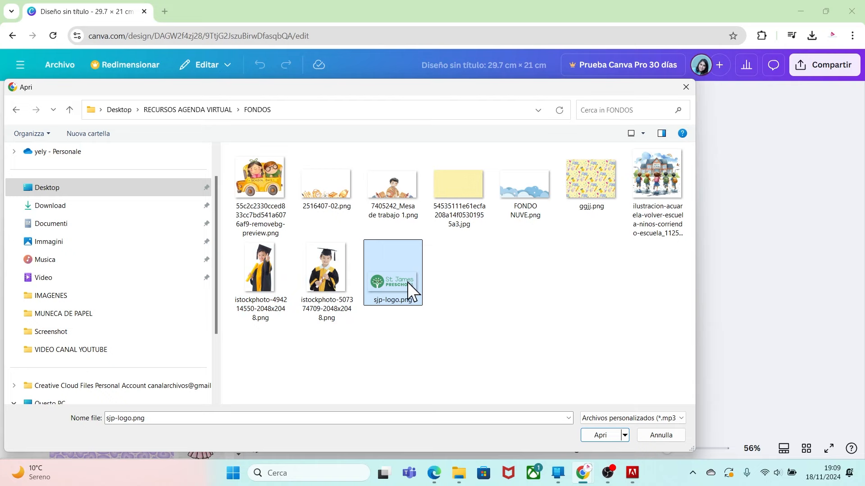
{"action": "left_click", "coordinate": [530, 279]}
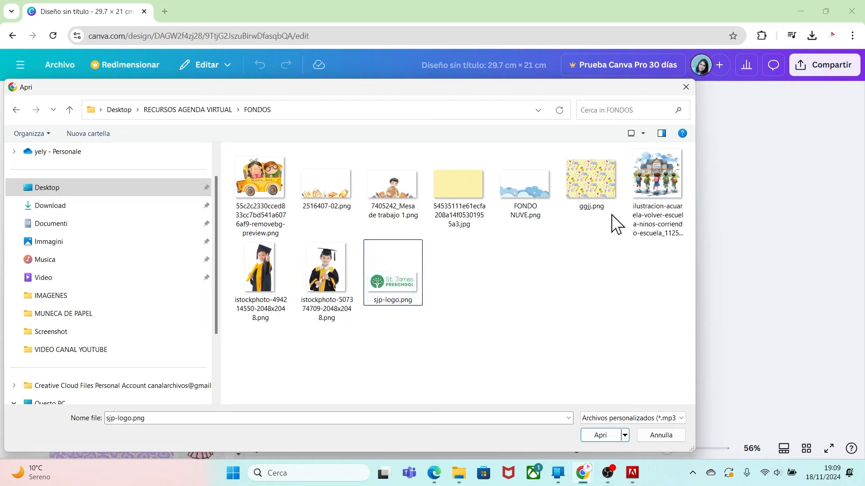
Select all the images in the FONDOS folder and upload them.
{"action": "left_click_drag", "start_coordinate": [654, 316], "coordinate": [262, 174]}
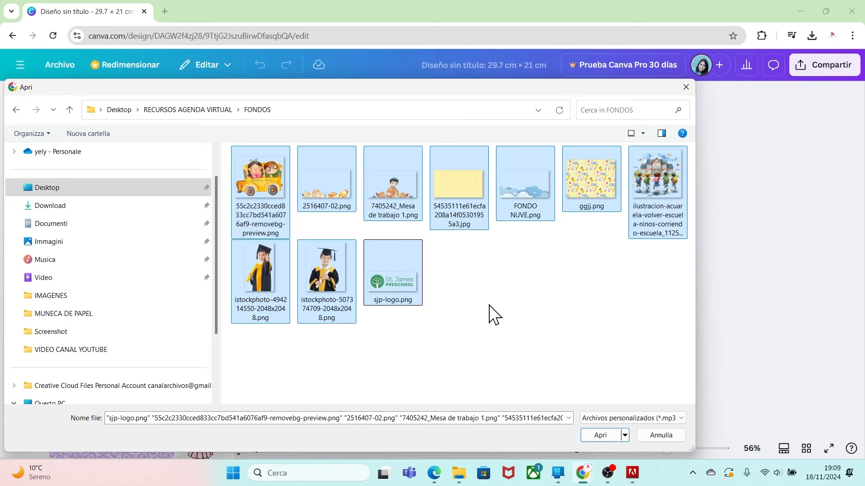
{"action": "left_click", "coordinate": [597, 431]}
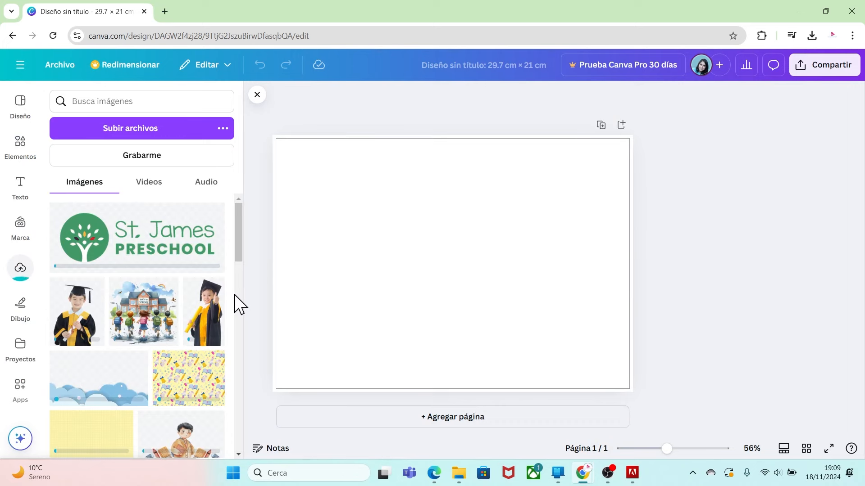
Add the yellow school-supplies pattern image to the page and enlarge it to cover the whole page as background.
{"action": "left_click", "coordinate": [186, 399]}
{"action": "left_click_drag", "start_coordinate": [407, 254], "coordinate": [361, 192]}
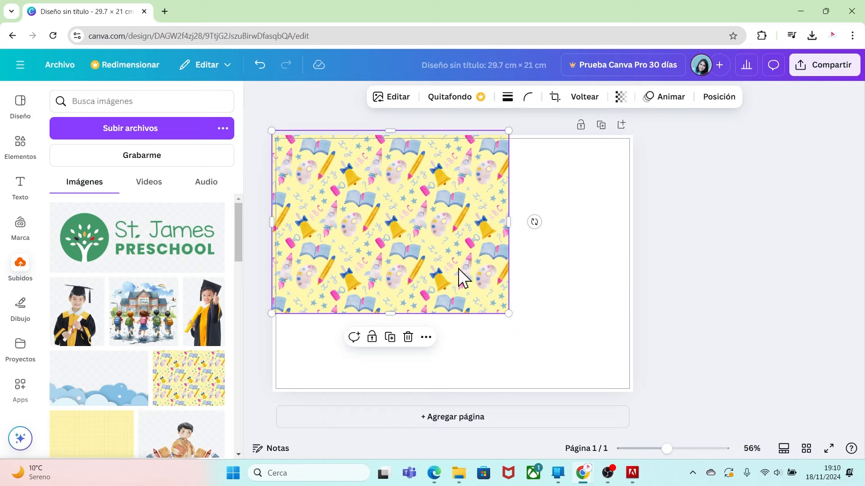
{"action": "left_click_drag", "start_coordinate": [508, 313], "coordinate": [657, 385]}
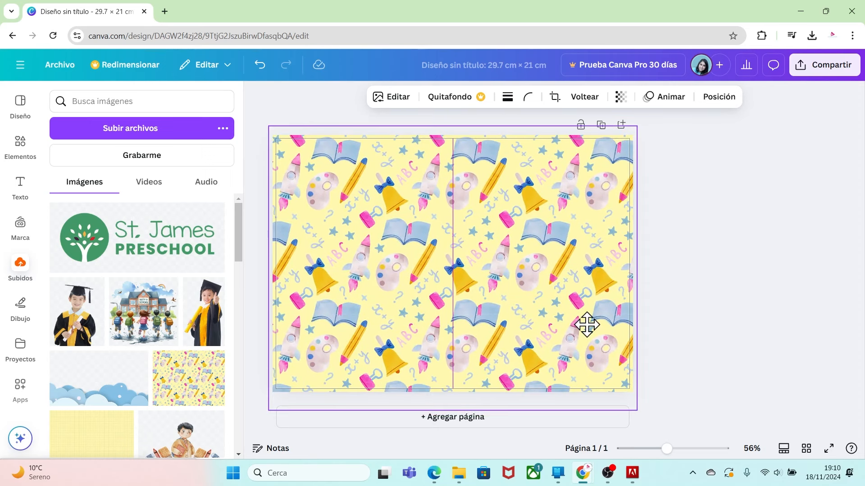
{"action": "left_click", "coordinate": [679, 332]}
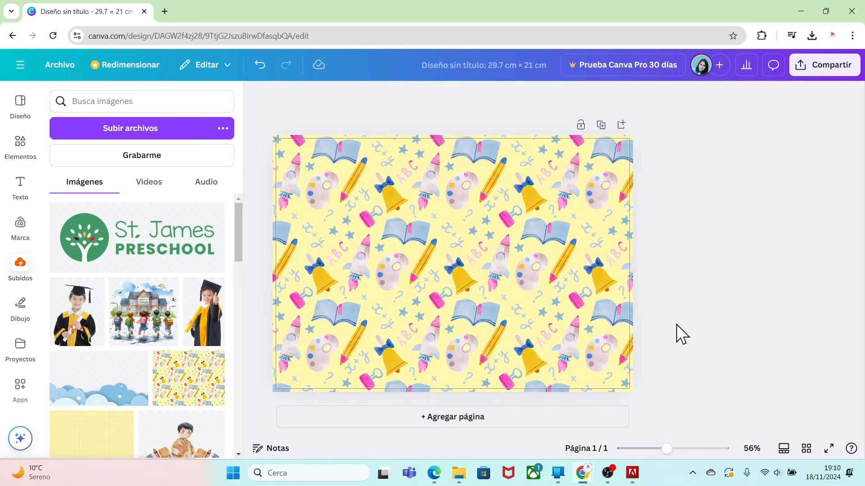
Add the blue clouds image and enlarge it to span the full page width along the bottom edge.
{"action": "left_click", "coordinate": [107, 399]}
{"action": "left_click_drag", "start_coordinate": [384, 314], "coordinate": [332, 359]}
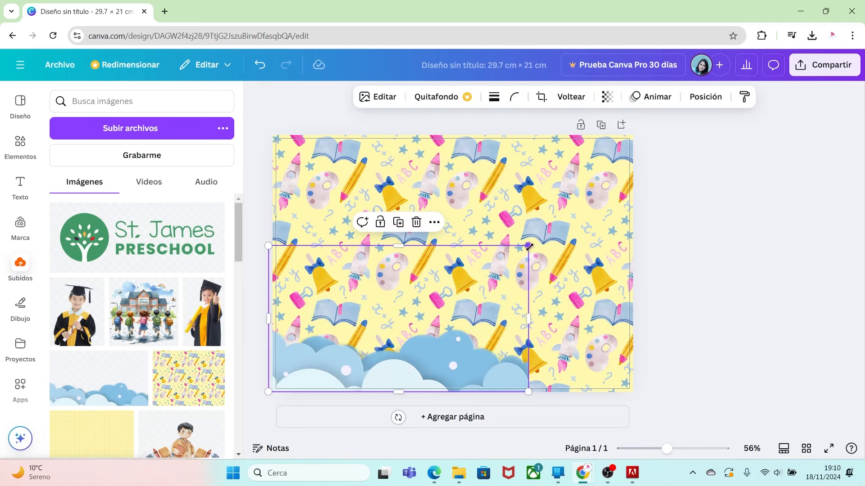
{"action": "left_click_drag", "start_coordinate": [529, 247], "coordinate": [640, 201]}
{"action": "left_click_drag", "start_coordinate": [270, 191], "coordinate": [274, 194]}
{"action": "left_click", "coordinate": [651, 341]}
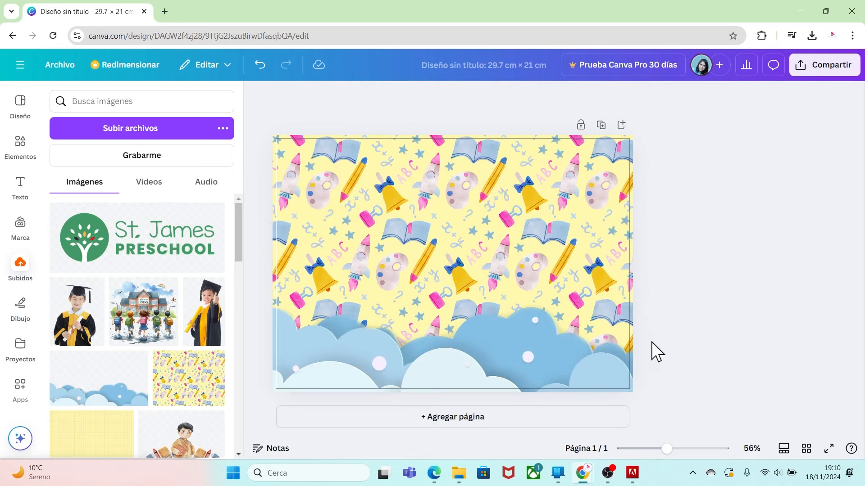
Add the photo of the graduate holding a diploma, enlarge it and center it horizontally on the page.
{"action": "left_click", "coordinate": [78, 333]}
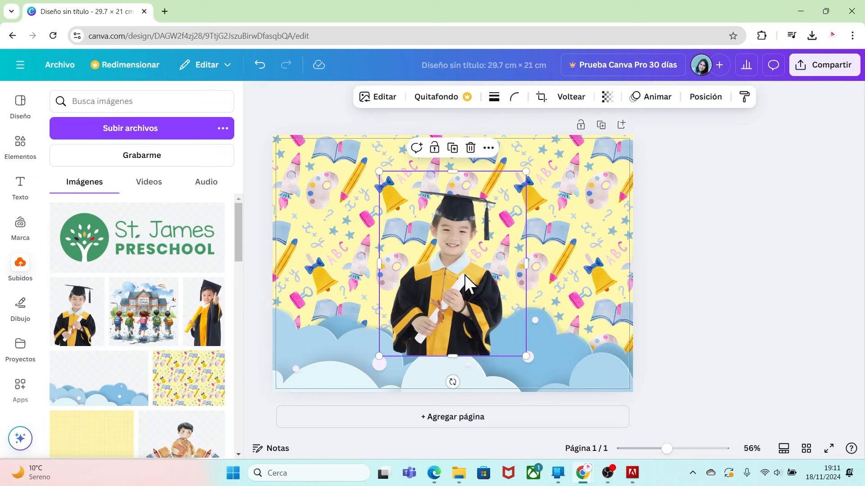
{"action": "left_click_drag", "start_coordinate": [453, 278], "coordinate": [448, 232]}
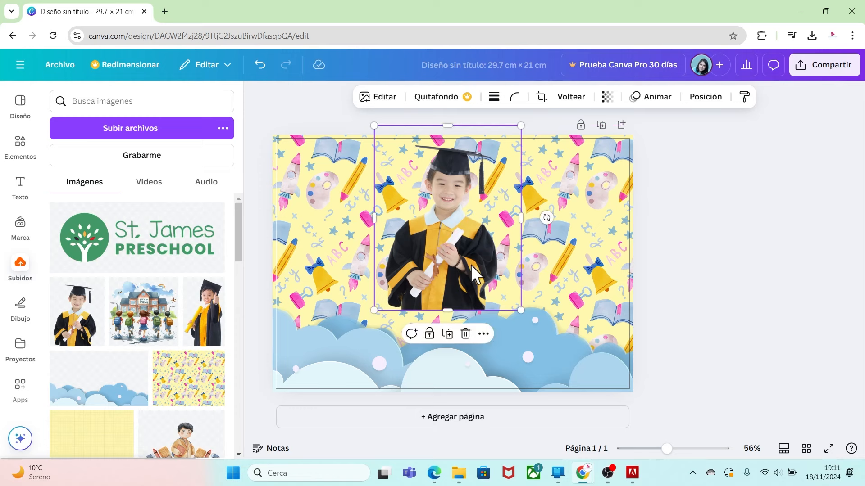
{"action": "left_click_drag", "start_coordinate": [521, 311], "coordinate": [564, 364]}
{"action": "left_click_drag", "start_coordinate": [489, 287], "coordinate": [473, 280]}
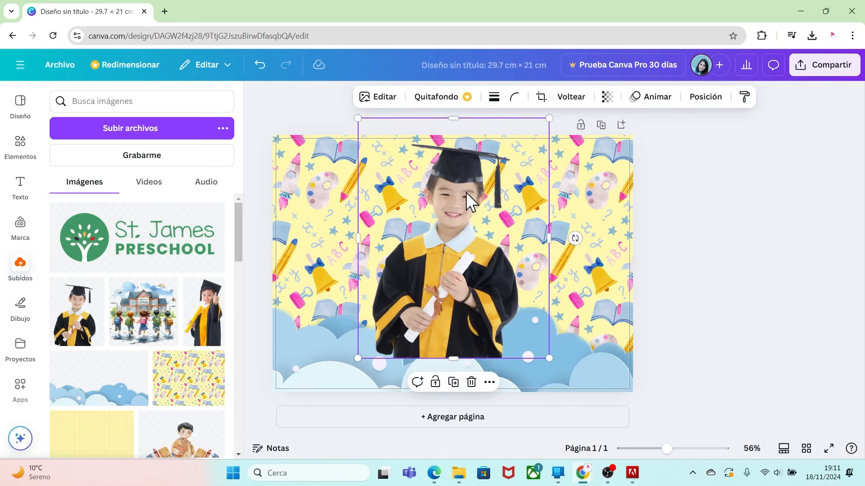
Show the page's layers and move the graduate photo one layer down, behind the clouds.
{"action": "right_click", "coordinate": [459, 227]}
{"action": "mouse_move", "coordinate": [459, 230]}
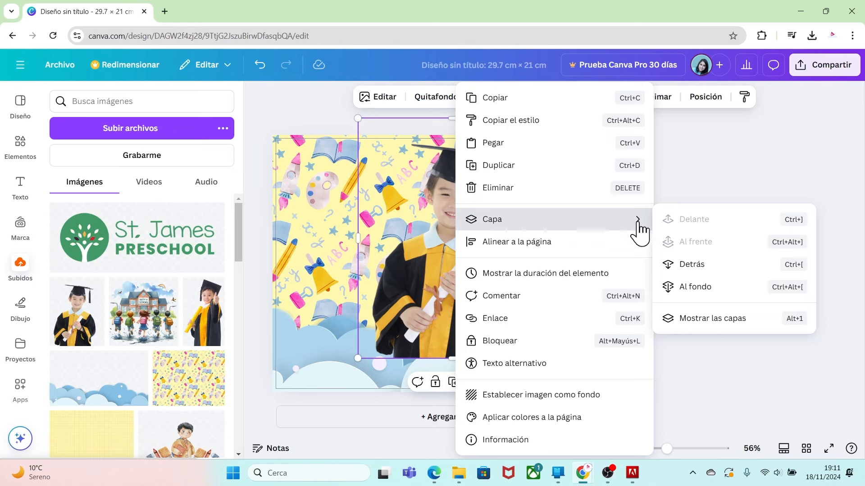
{"action": "left_click", "coordinate": [708, 320]}
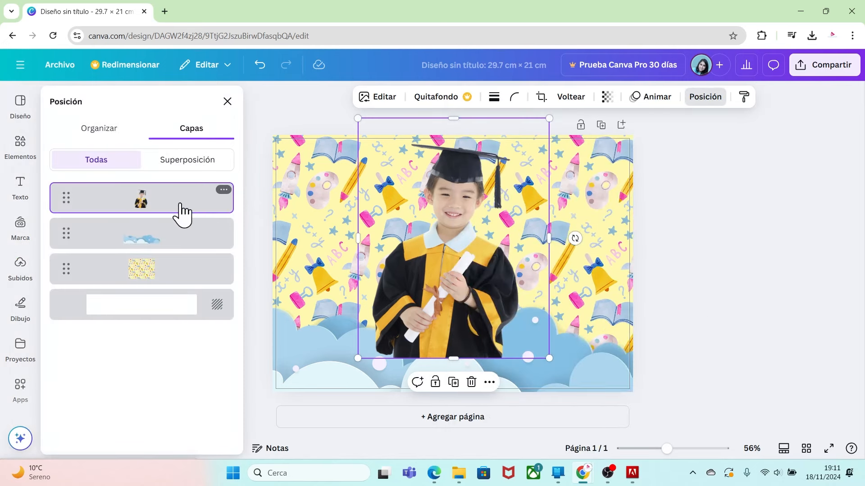
{"action": "left_click_drag", "start_coordinate": [174, 206], "coordinate": [172, 250]}
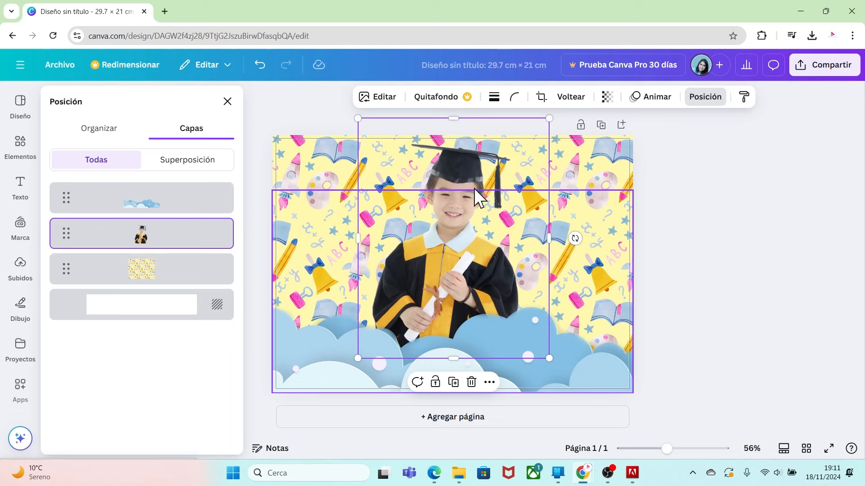
Apply the Contorno shadow effect to the graduate photo and set its color to white, #FFFFFF.
{"action": "left_click", "coordinate": [384, 104]}
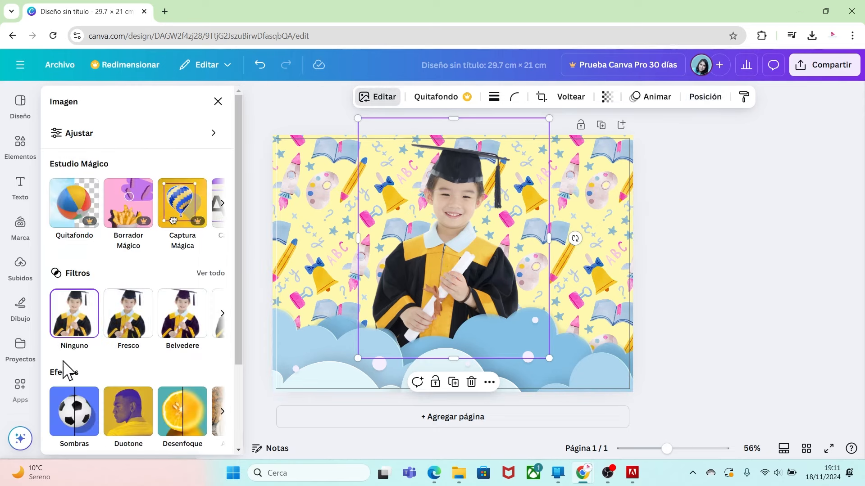
{"action": "left_click", "coordinate": [78, 412]}
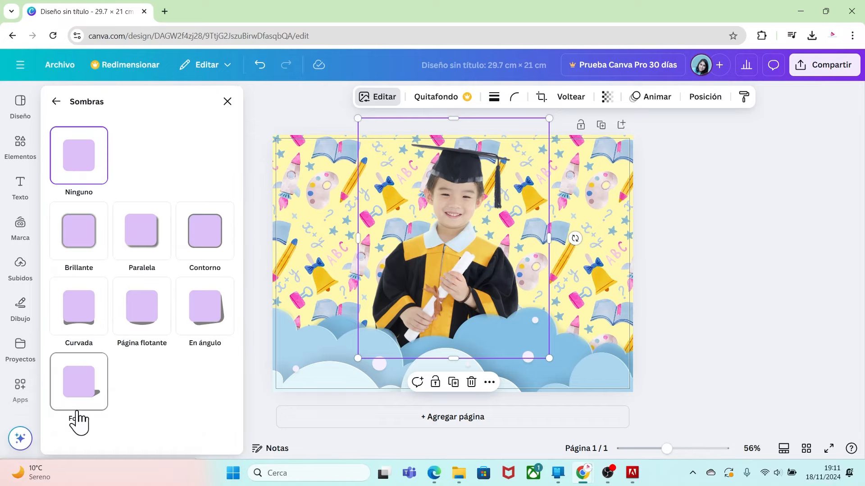
{"action": "left_click", "coordinate": [211, 244]}
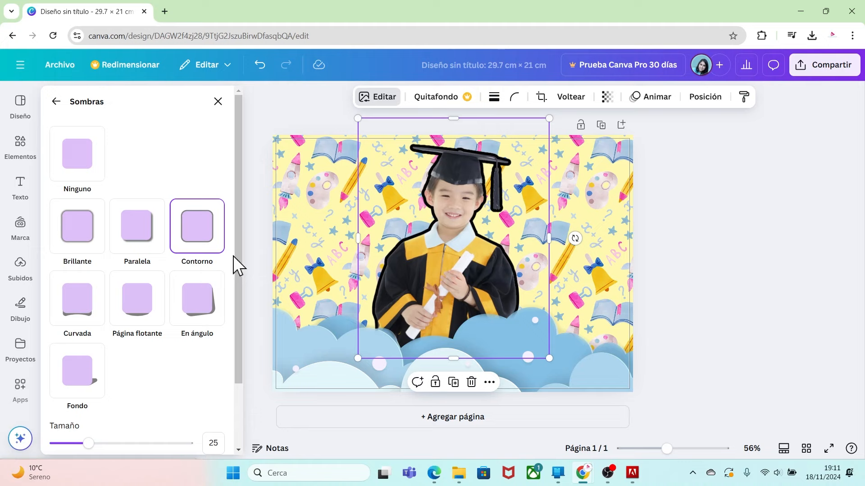
{"action": "scroll", "coordinate": [237, 271], "scroll_direction": "down", "scroll_amount": 2}
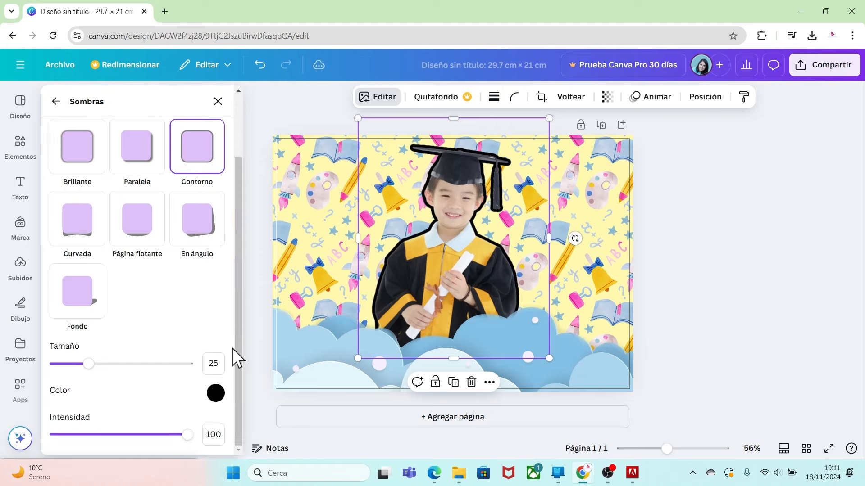
{"action": "left_click", "coordinate": [216, 393]}
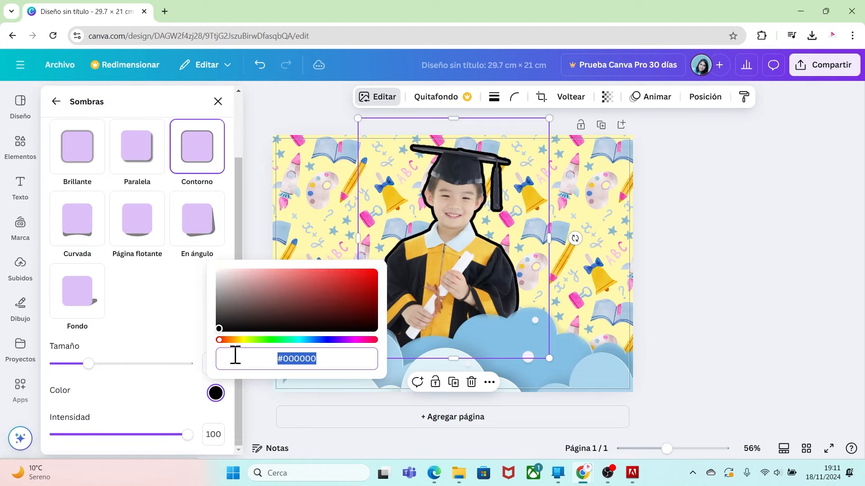
{"action": "type", "text": "#ffffff"}
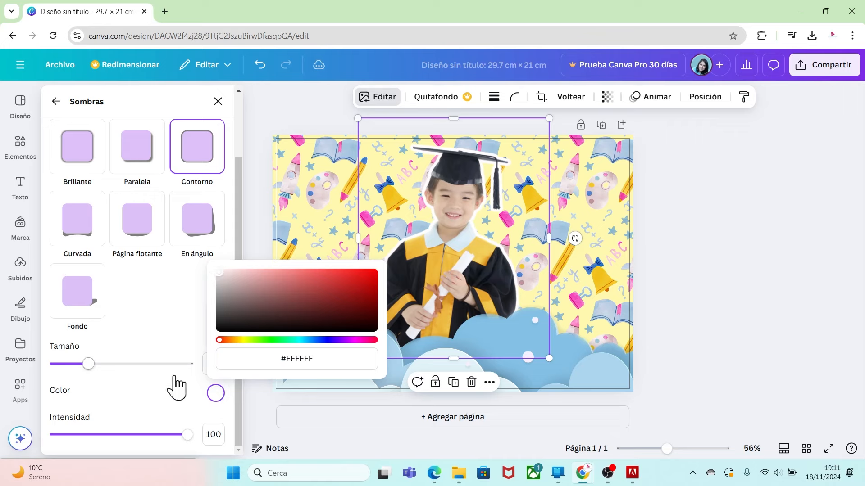
Set the size of the graduate photo's Contorno shadow to 16.
{"action": "left_click", "coordinate": [169, 387]}
{"action": "left_click_drag", "start_coordinate": [85, 367], "coordinate": [77, 366]}
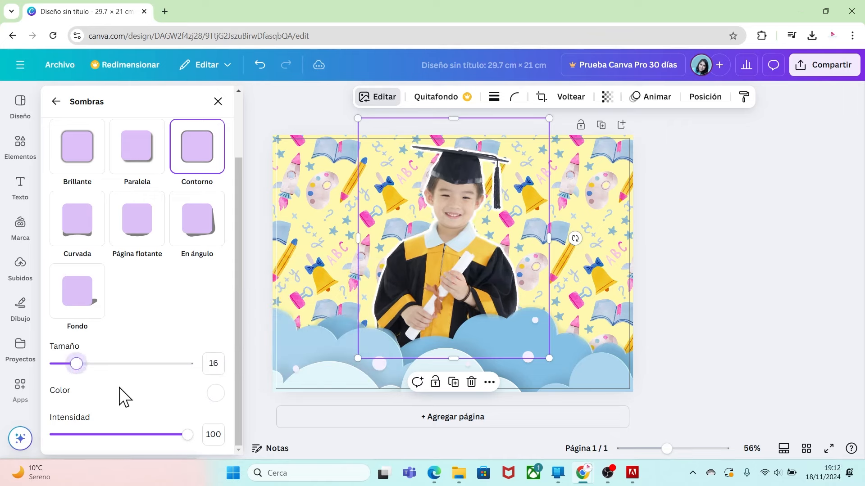
{"action": "left_click", "coordinate": [668, 298]}
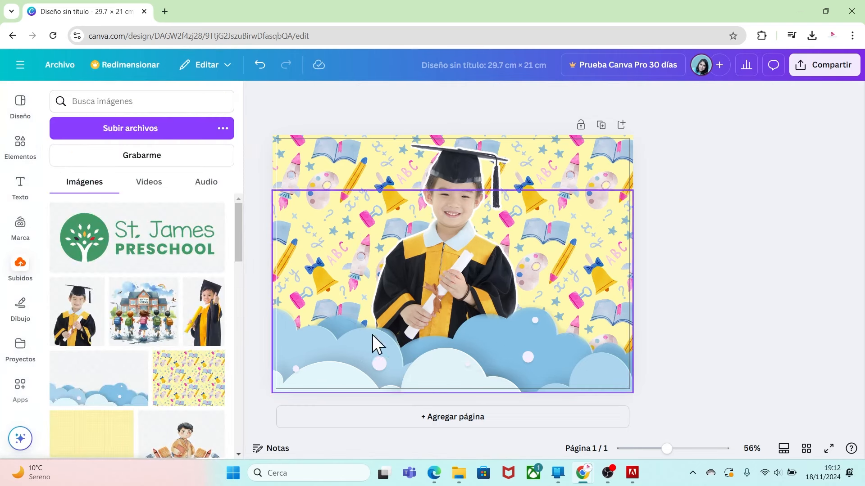
Insert the recently used blue "We're Hiring!" text combination onto the cover page.
{"action": "left_click", "coordinate": [21, 186]}
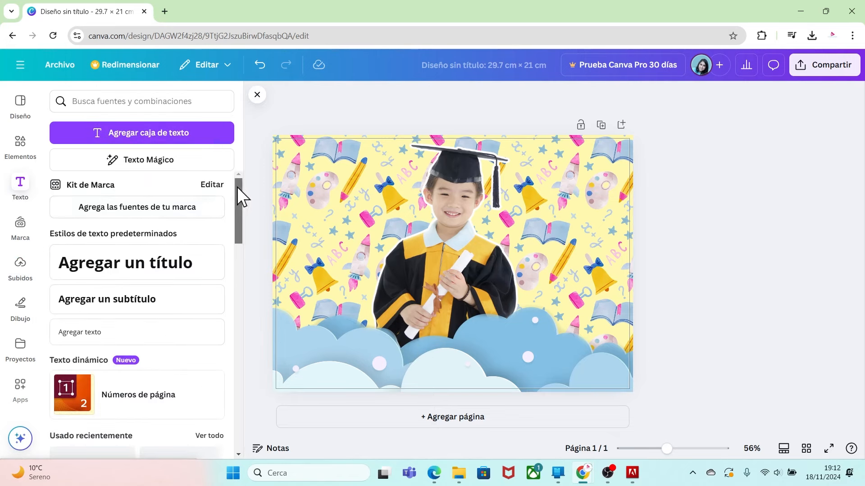
{"action": "left_click_drag", "start_coordinate": [237, 189], "coordinate": [244, 245]}
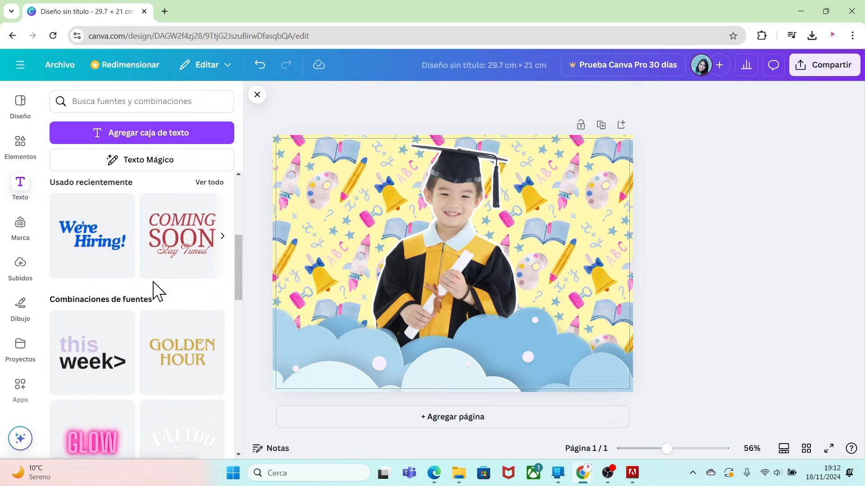
{"action": "left_click", "coordinate": [127, 202]}
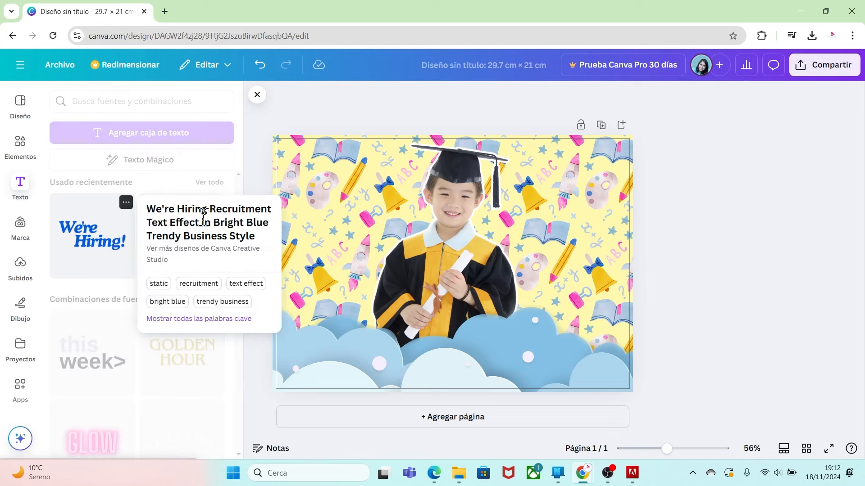
{"action": "left_click", "coordinate": [119, 254]}
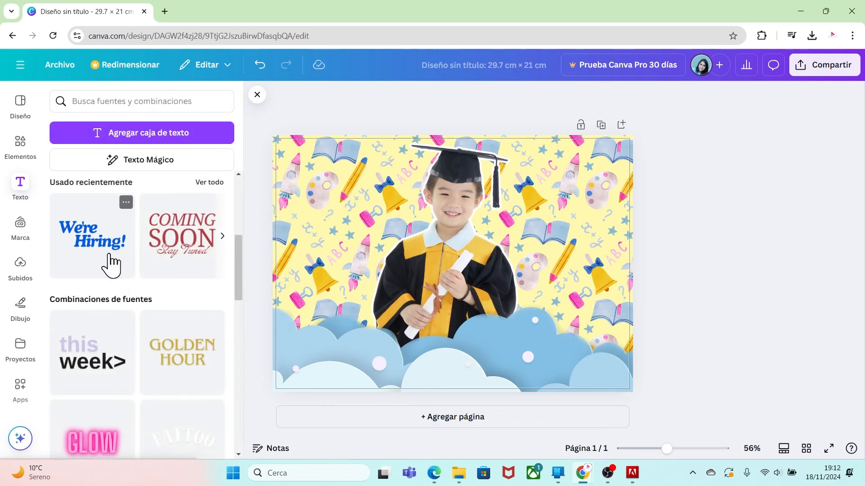
{"action": "left_click", "coordinate": [95, 252]}
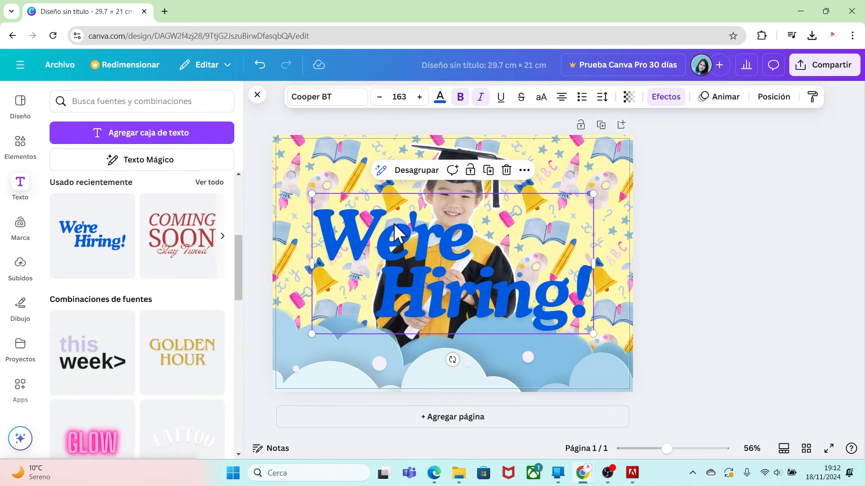
Ungroup the "We're Hiring!" text and delete the "Hiring!" line, keeping only "We're".
{"action": "left_click", "coordinate": [409, 170]}
{"action": "left_click", "coordinate": [647, 288]}
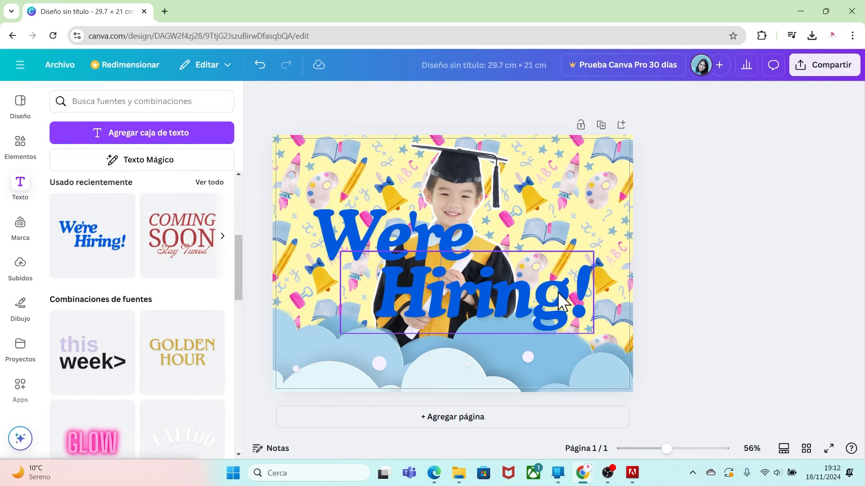
{"action": "left_click", "coordinate": [558, 294]}
{"action": "left_click", "coordinate": [492, 228]}
{"action": "left_click", "coordinate": [440, 240]}
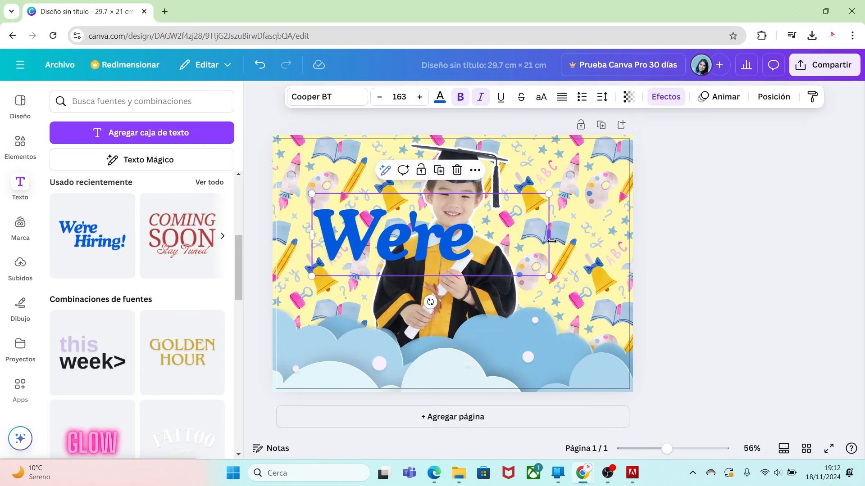
Narrow the "We're" text box, move it down over the clouds and shrink it to font size 121.
{"action": "left_click_drag", "start_coordinate": [551, 242], "coordinate": [473, 246]}
{"action": "left_click_drag", "start_coordinate": [426, 234], "coordinate": [486, 322]}
{"action": "left_click_drag", "start_coordinate": [533, 364], "coordinate": [502, 357]}
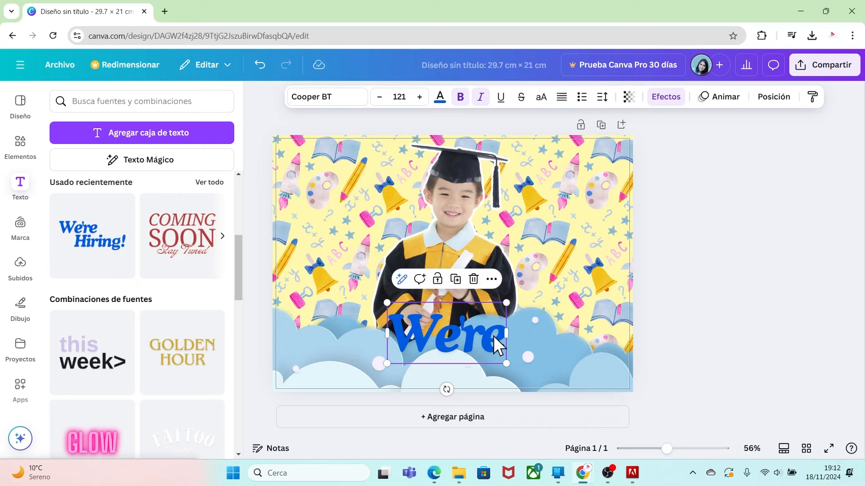
Replace the "We're" text with "Anuario".
{"action": "double_click", "coordinate": [494, 337]}
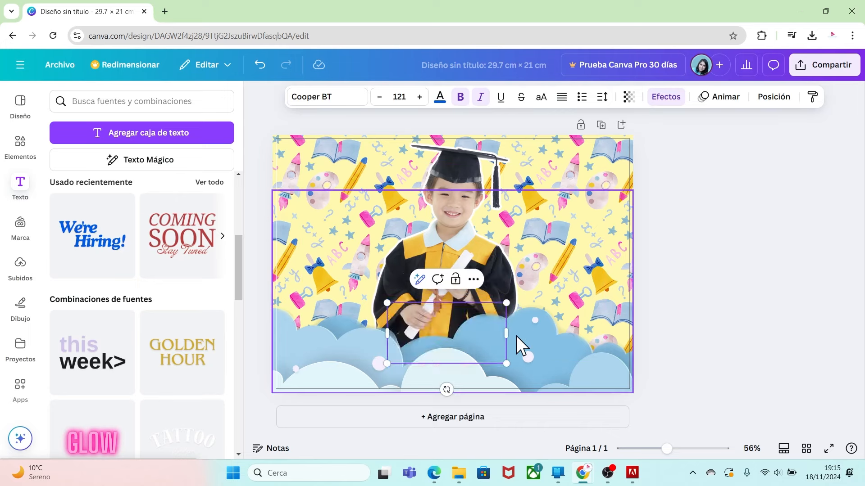
{"action": "type", "text": "Anua"}
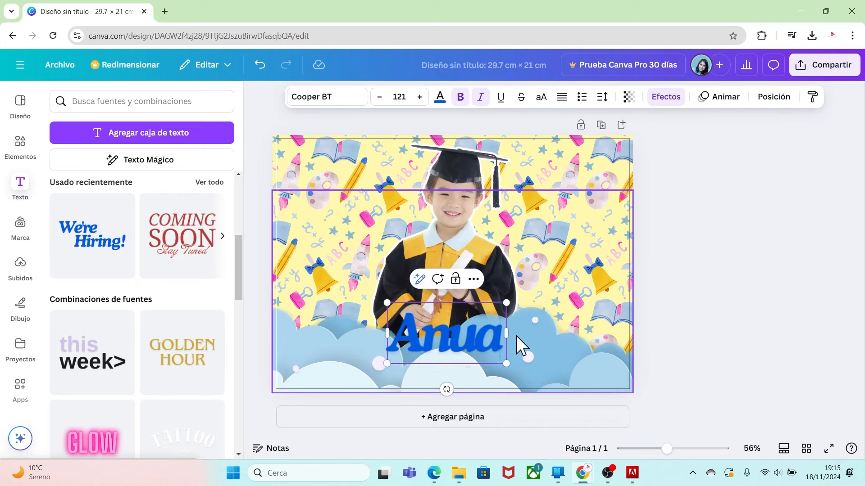
{"action": "type", "text": "rio"}
{"action": "key", "text": "Escape"}
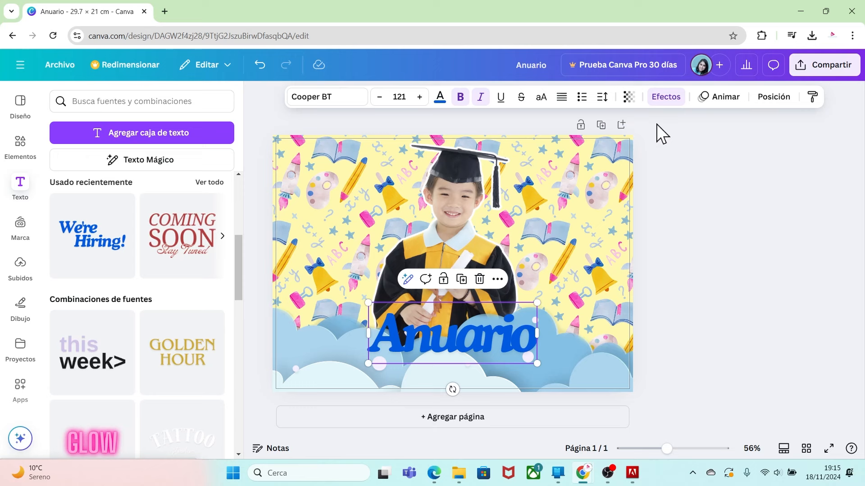
Apply the Contorno effect to the "Anuario" text with dark blue #0E2683, sampled from the background, and a thickness of 136.
{"action": "left_click", "coordinate": [667, 97]}
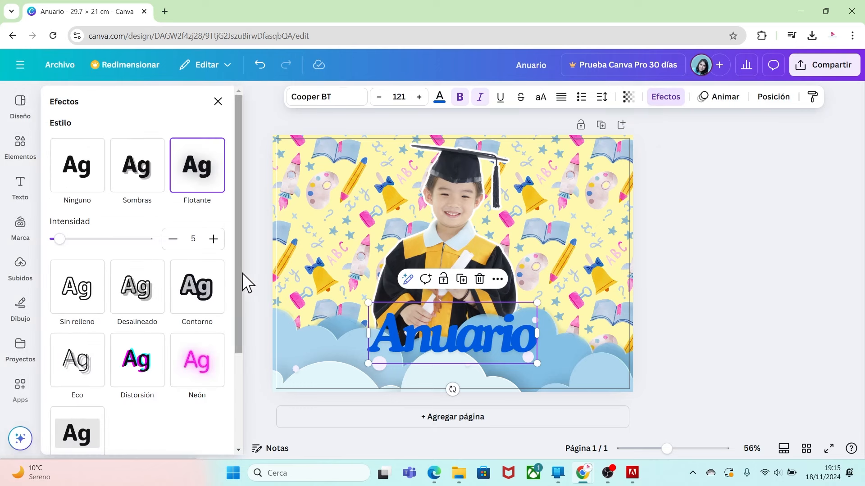
{"action": "left_click", "coordinate": [197, 288]}
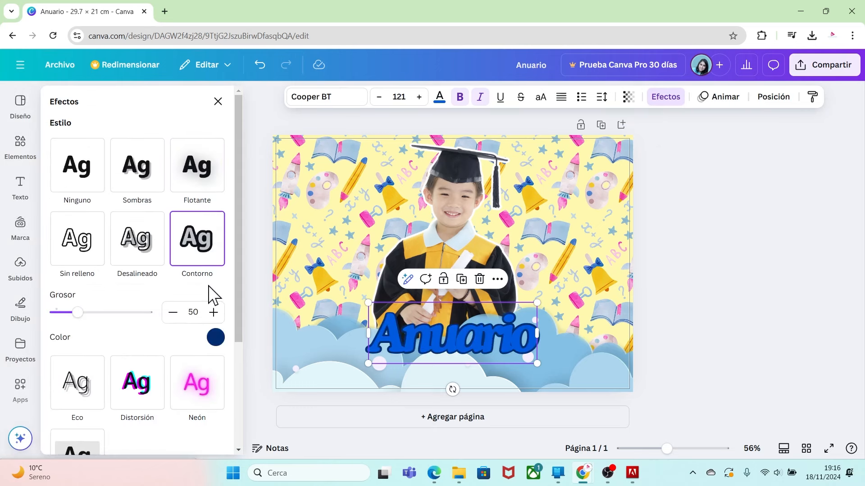
{"action": "left_click", "coordinate": [215, 338]}
{"action": "left_click", "coordinate": [60, 202]}
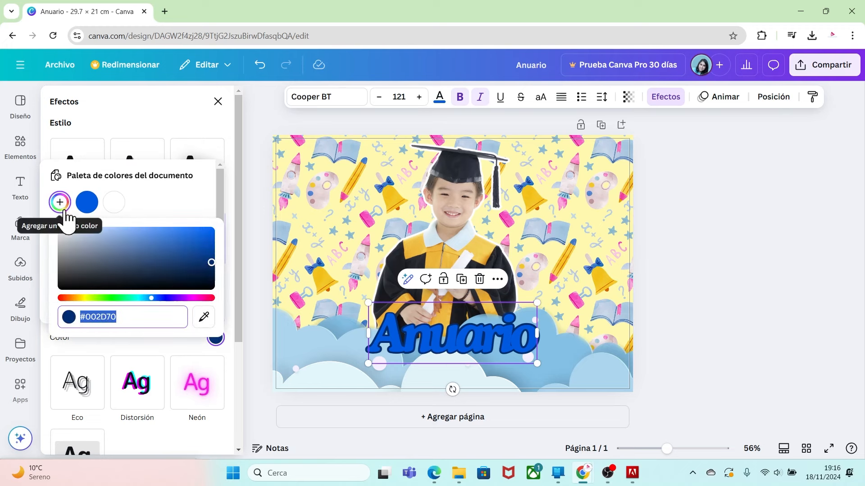
{"action": "left_click", "coordinate": [204, 317]}
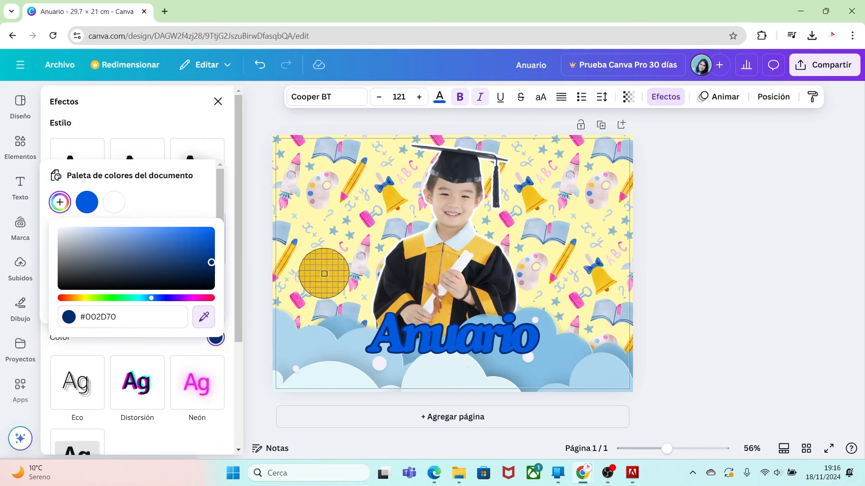
{"action": "left_click", "coordinate": [313, 269]}
{"action": "left_click", "coordinate": [180, 349]}
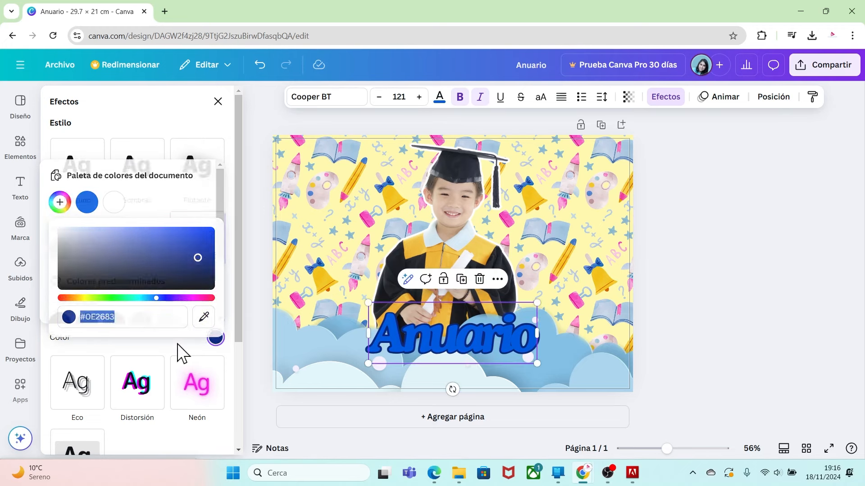
{"action": "left_click_drag", "start_coordinate": [79, 312], "coordinate": [126, 319]}
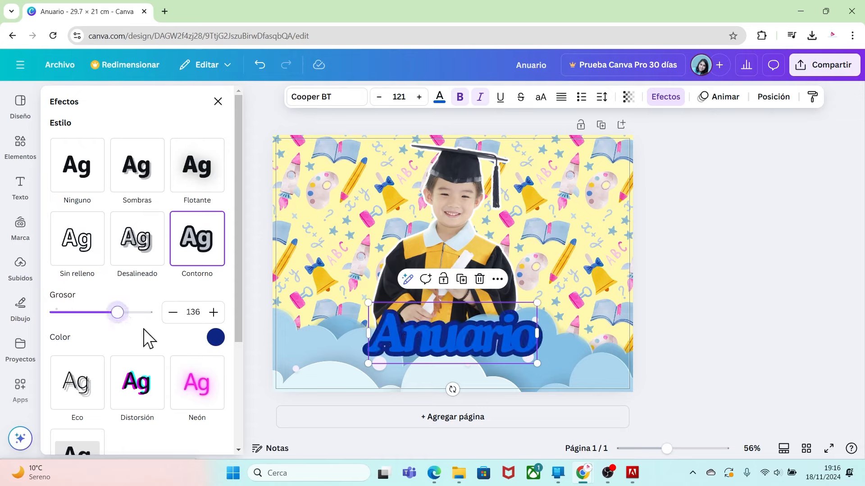
Change the fill color of the "Anuario" text to a pale cream.
{"action": "left_click", "coordinate": [439, 97]}
{"action": "left_click", "coordinate": [95, 336]}
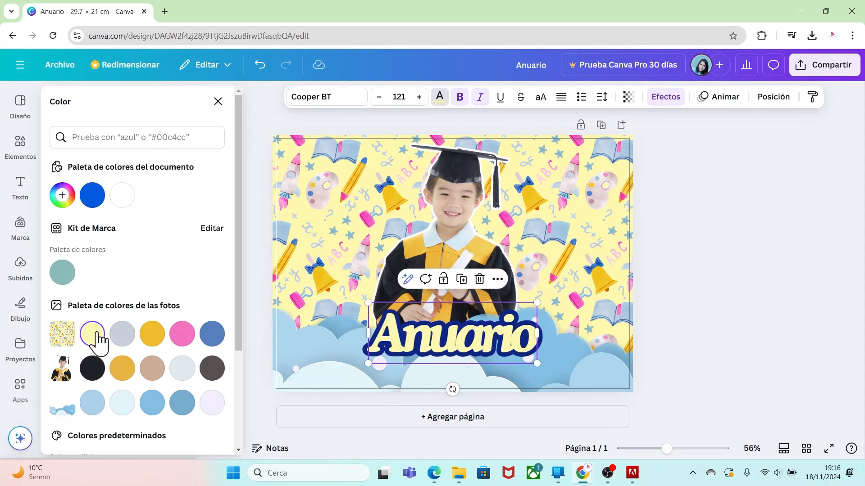
{"action": "left_click", "coordinate": [62, 195]}
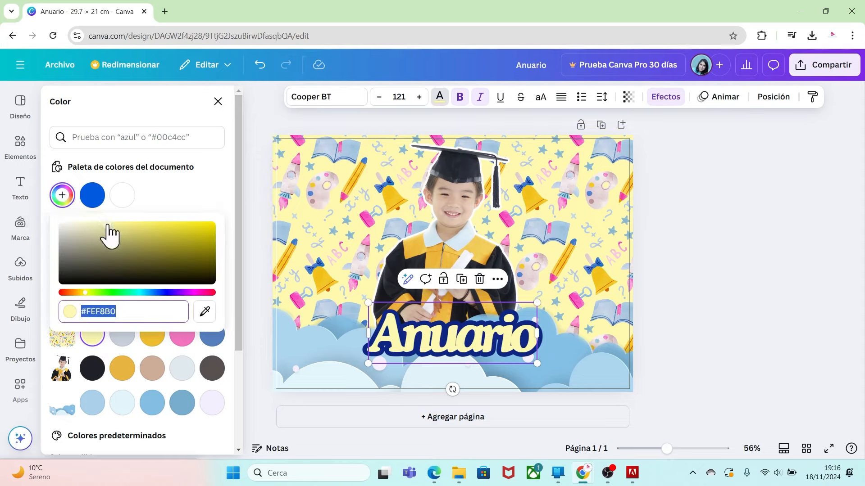
{"action": "left_click", "coordinate": [451, 320]}
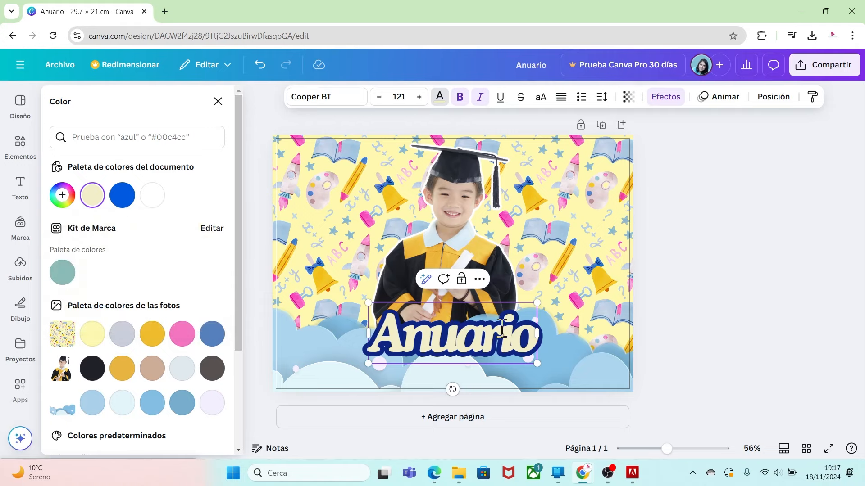
Set the letter spacing of "Anuario" to -63 and widen its text box so the word fits on one line.
{"action": "left_click", "coordinate": [603, 101]}
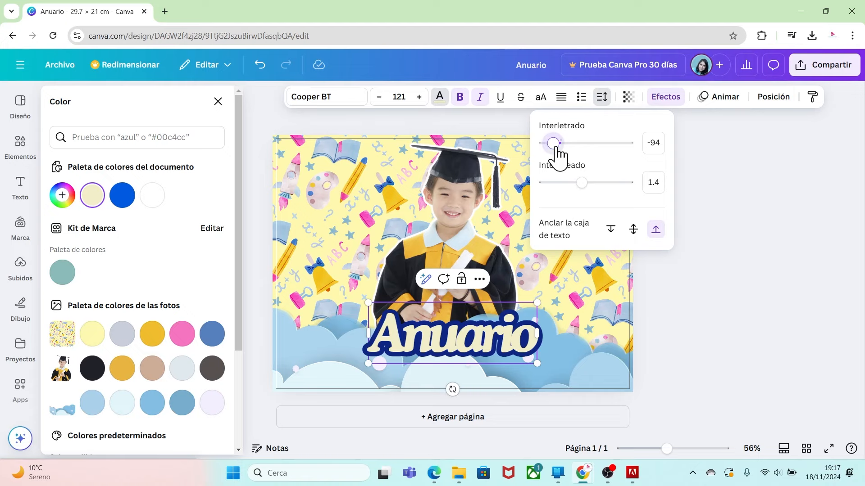
{"action": "left_click_drag", "start_coordinate": [554, 144], "coordinate": [558, 159]}
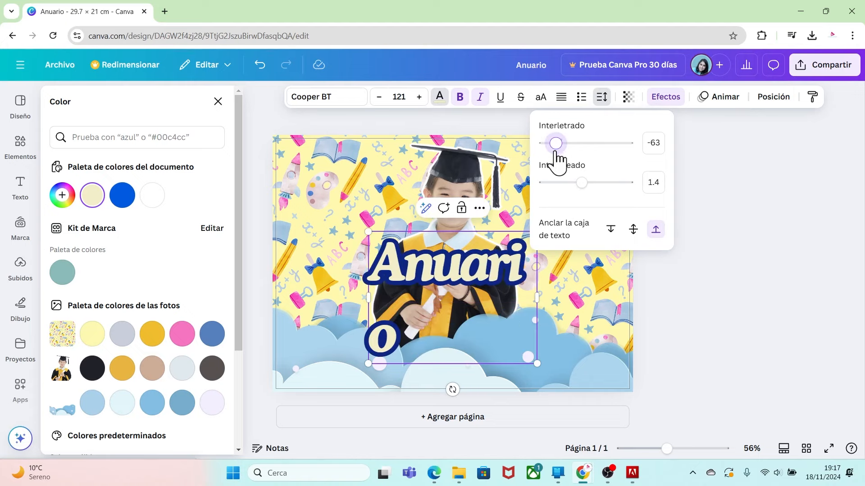
{"action": "left_click_drag", "start_coordinate": [538, 297], "coordinate": [555, 294]}
Reduce "Anuario" to font size 97.8, tighten its text box and center the title horizontally over the clouds.
{"action": "left_click", "coordinate": [380, 97]}
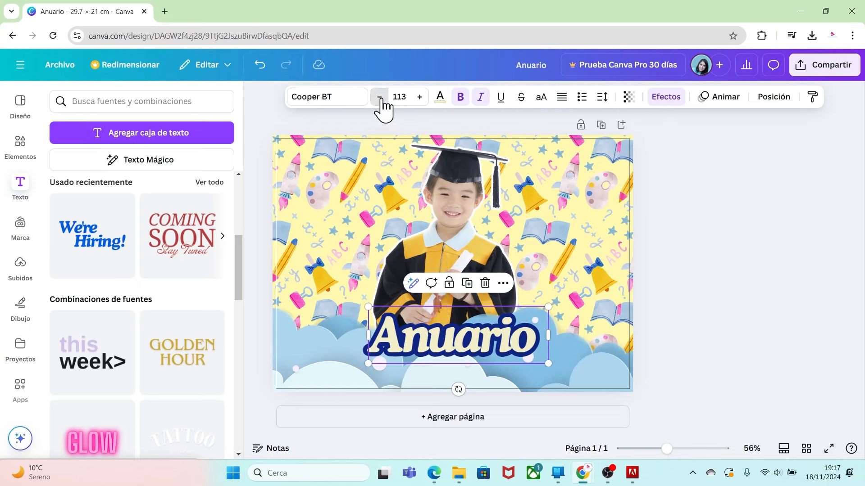
{"action": "left_click", "coordinate": [380, 97]}
{"action": "left_click", "coordinate": [379, 97]}
{"action": "left_click", "coordinate": [380, 97]}
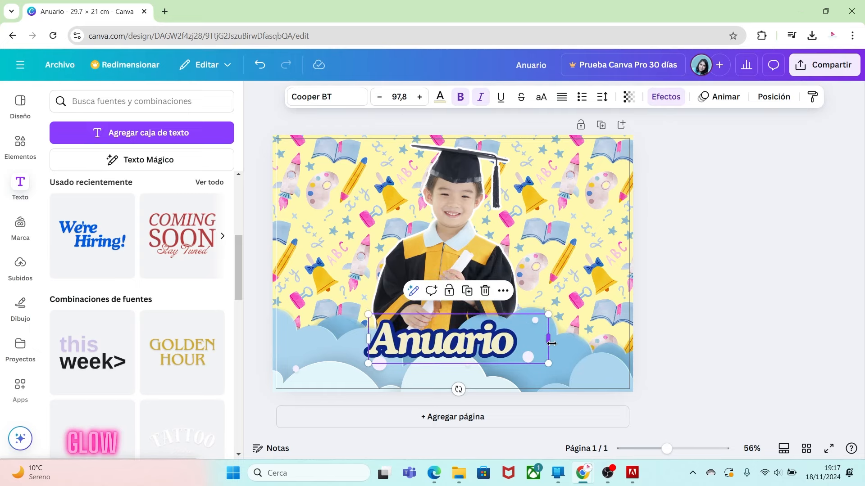
{"action": "left_click_drag", "start_coordinate": [551, 344], "coordinate": [497, 369]}
Duplicate the "Anuario" title, change the copy's text to "2025" and center it below the original.
{"action": "key", "text": "ctrl+d"}
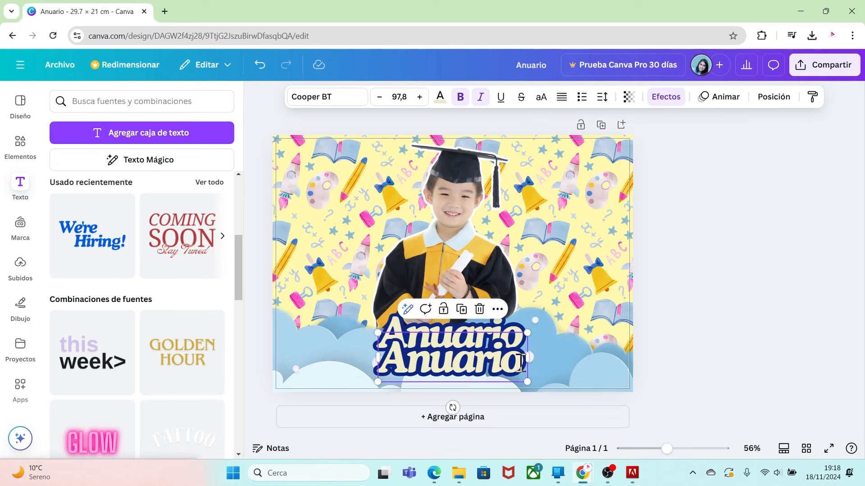
{"action": "double_click", "coordinate": [521, 362]}
{"action": "type", "text": "2025"}
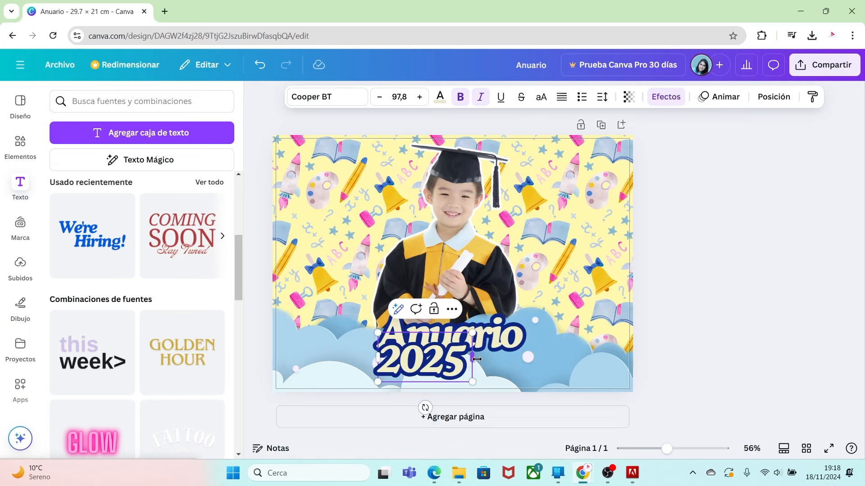
{"action": "left_click", "coordinate": [502, 363]}
{"action": "left_click_drag", "start_coordinate": [436, 371], "coordinate": [464, 377]}
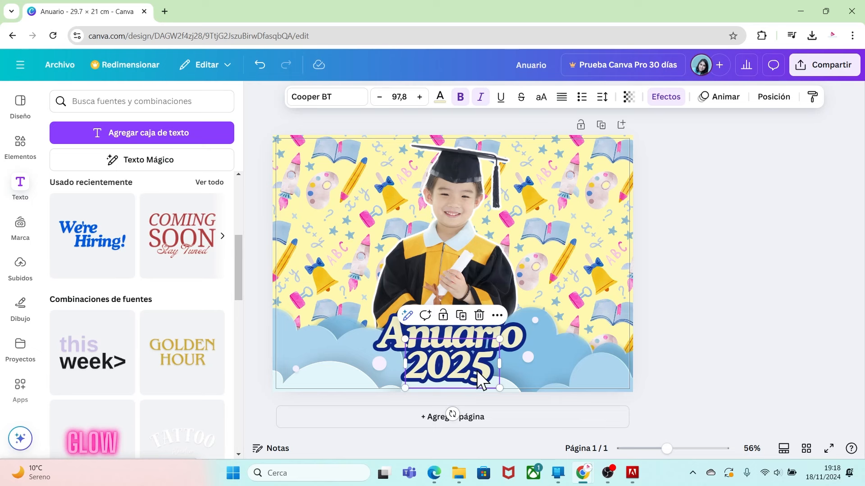
Change the fill color of the "2025" text to white, #FFFFFF.
{"action": "left_click", "coordinate": [440, 103]}
{"action": "left_click", "coordinate": [121, 197]}
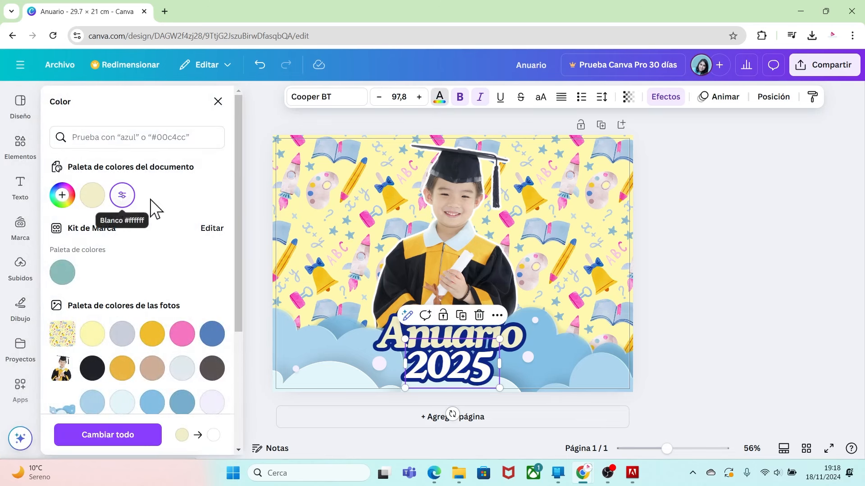
{"action": "left_click", "coordinate": [688, 380]}
Move "Anuario" up slightly, then shrink "2025" a little and center it close beneath the title.
{"action": "left_click", "coordinate": [512, 340]}
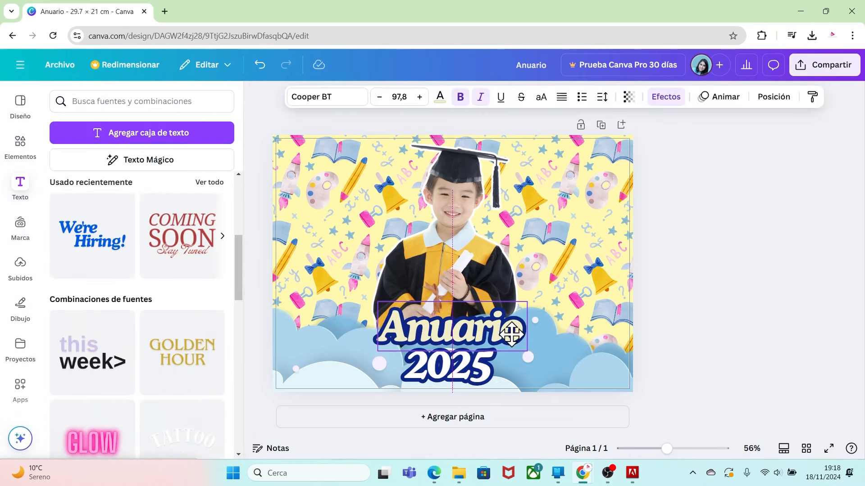
{"action": "left_click", "coordinate": [497, 362]}
{"action": "left_click_drag", "start_coordinate": [499, 388], "coordinate": [495, 386]}
{"action": "mouse_move", "coordinate": [480, 368]}
{"action": "left_mouse_down"}
{"action": "mouse_move", "coordinate": [482, 360]}
{"action": "mouse_move", "coordinate": [483, 369]}
{"action": "left_mouse_up"}
{"action": "left_click", "coordinate": [665, 340]}
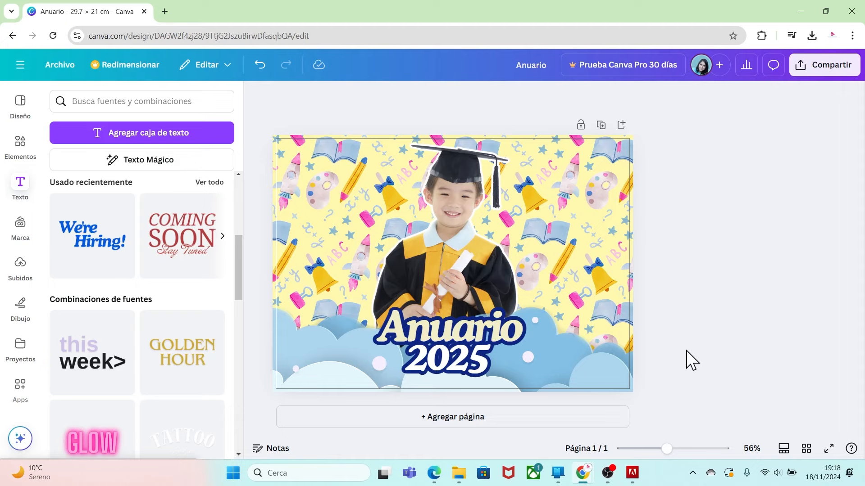
Add a second page and place the uploaded yellow grid image on it.
{"action": "left_click", "coordinate": [467, 429]}
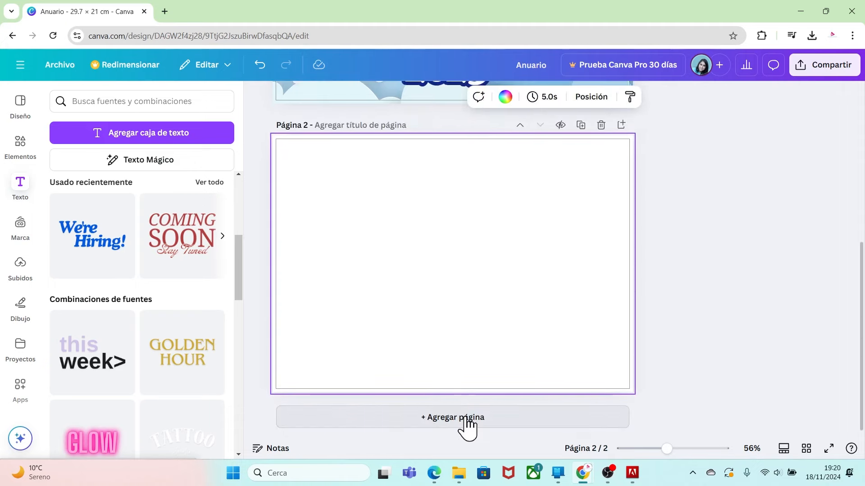
{"action": "left_click", "coordinate": [21, 274]}
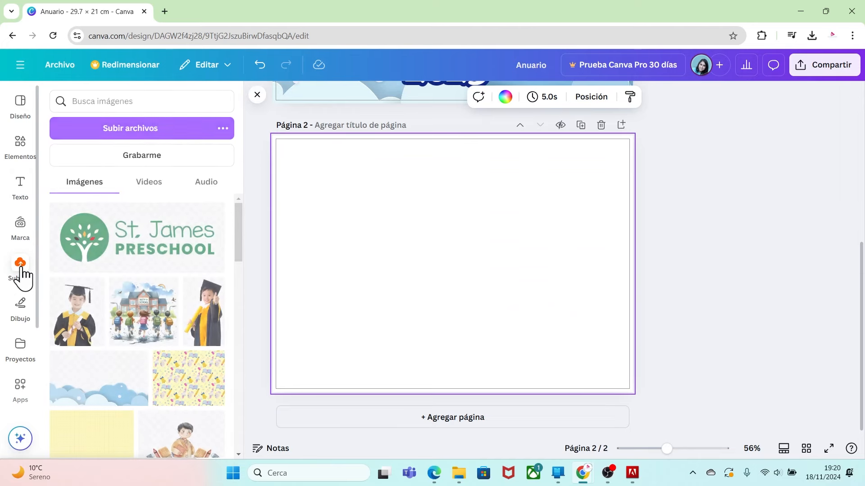
{"action": "left_click", "coordinate": [102, 446]}
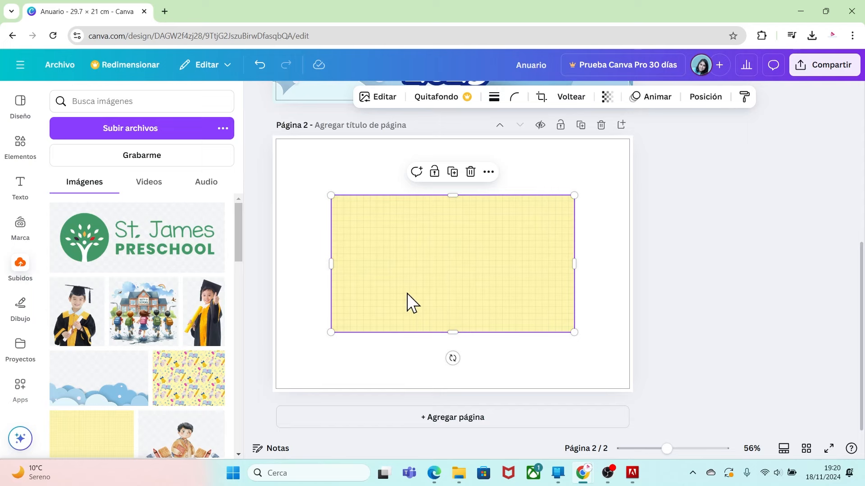
Enlarge and reposition the yellow grid image so it covers all of page 2 as its background.
{"action": "left_click_drag", "start_coordinate": [407, 294], "coordinate": [344, 228]}
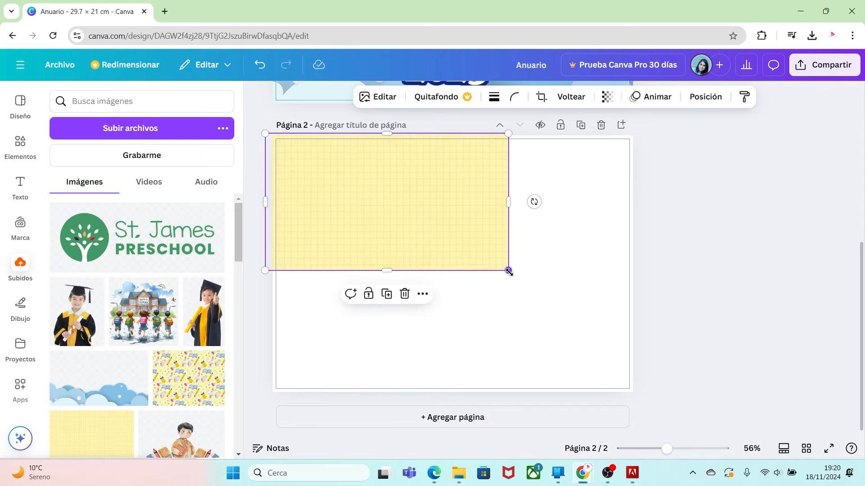
{"action": "left_click_drag", "start_coordinate": [509, 271], "coordinate": [717, 399]}
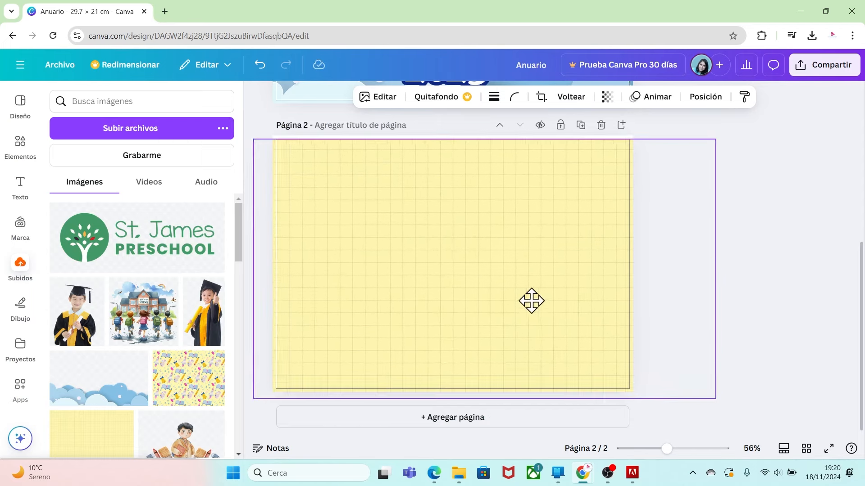
{"action": "left_click_drag", "start_coordinate": [531, 301], "coordinate": [514, 297]}
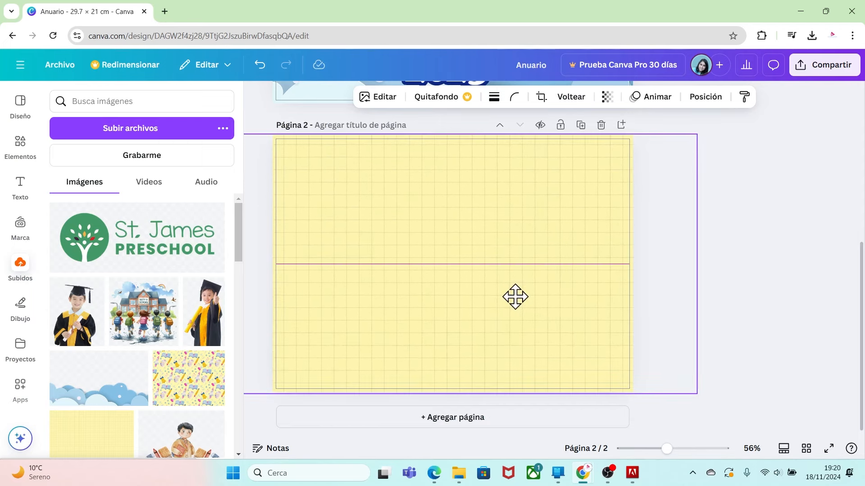
{"action": "left_click", "coordinate": [712, 335]}
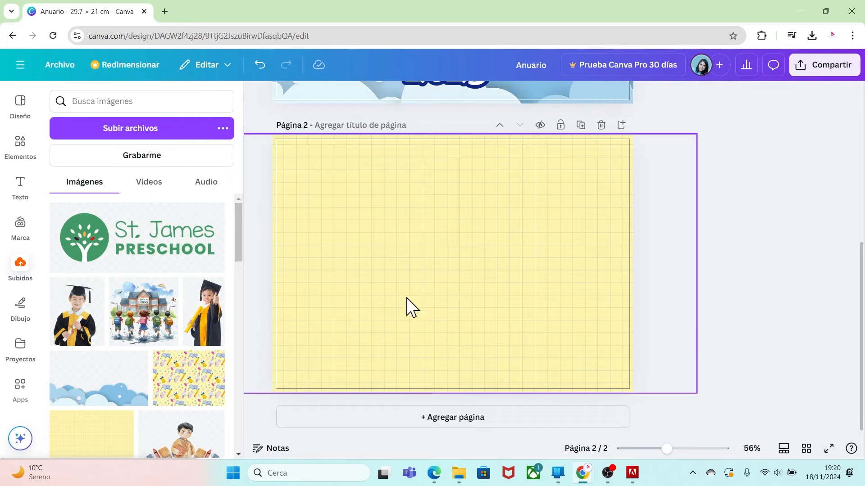
Search the graphics for "cute graduation" and place the winking graduate boy holding a trophy, slightly enlarged, on page 2's left half.
{"action": "left_click", "coordinate": [21, 153]}
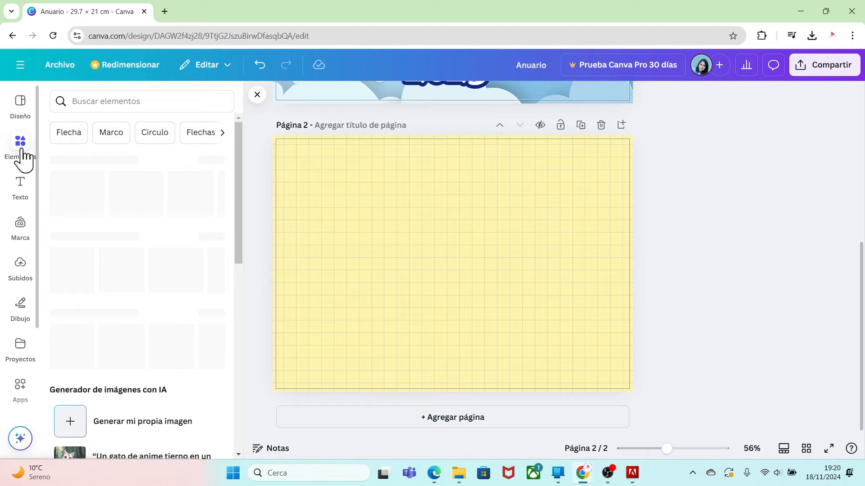
{"action": "left_click", "coordinate": [80, 102]}
{"action": "type", "text": "cute "}
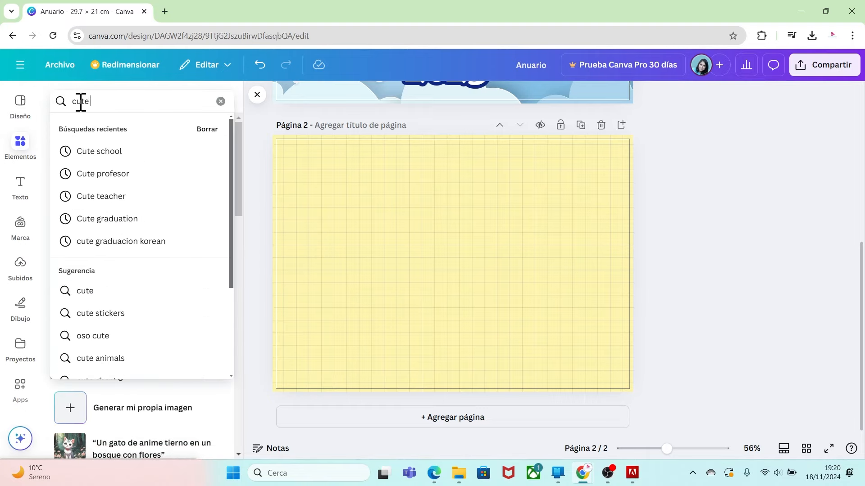
{"action": "type", "text": "graduation"}
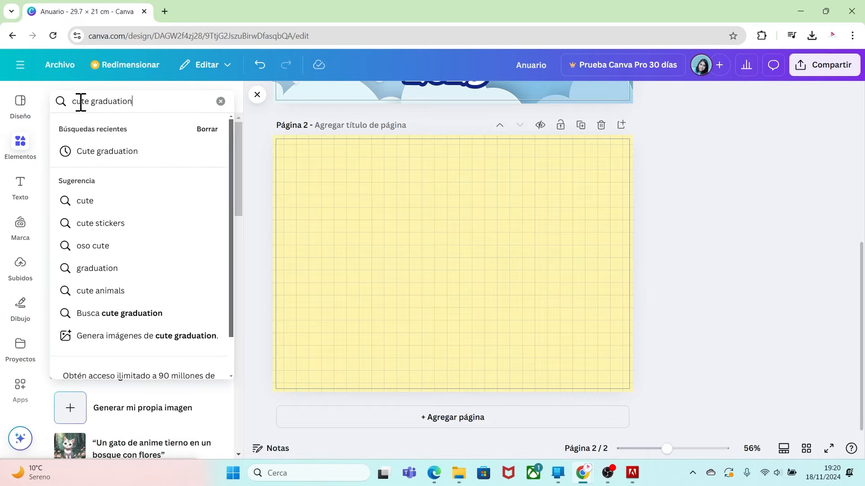
{"action": "key", "text": "Return"}
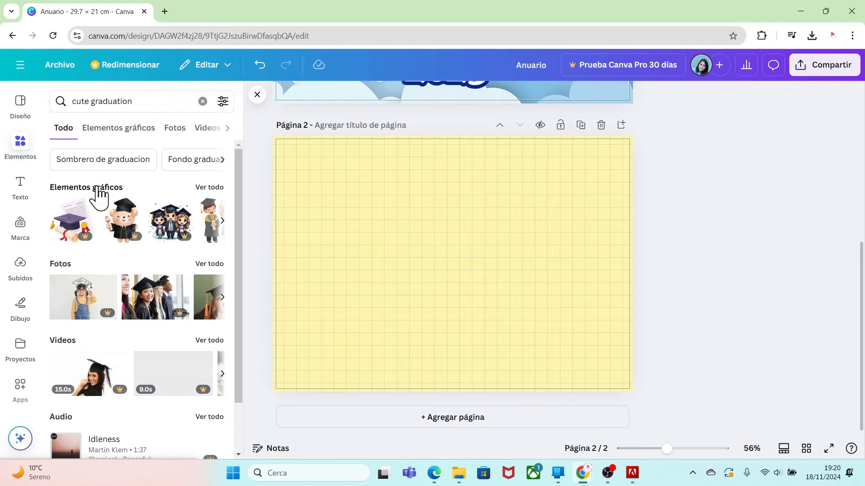
{"action": "left_click", "coordinate": [205, 187]}
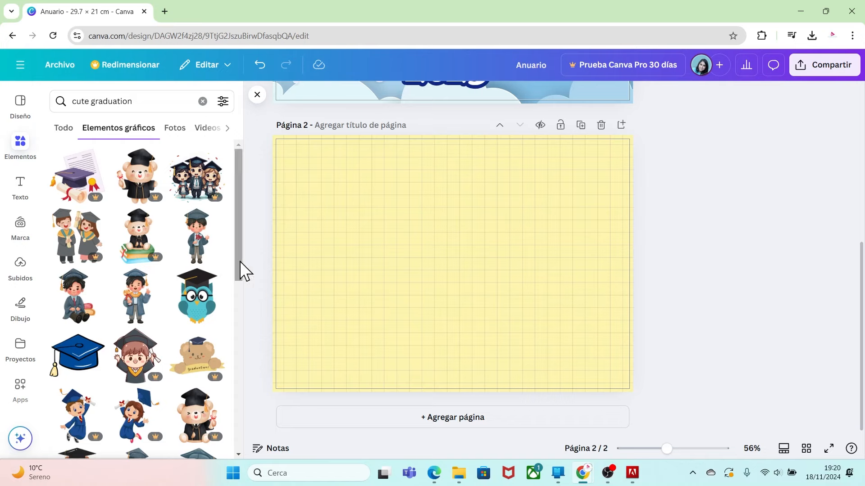
{"action": "scroll", "coordinate": [230, 266], "scroll_direction": "down", "scroll_amount": 1}
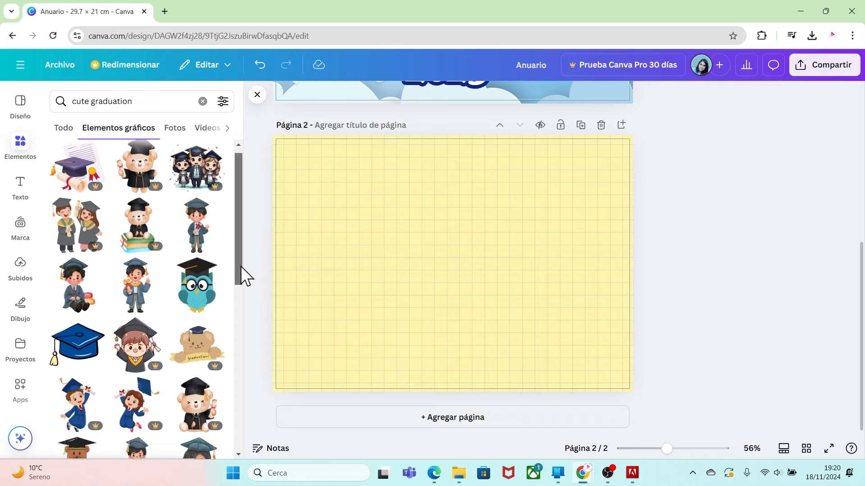
{"action": "left_click", "coordinate": [137, 289]}
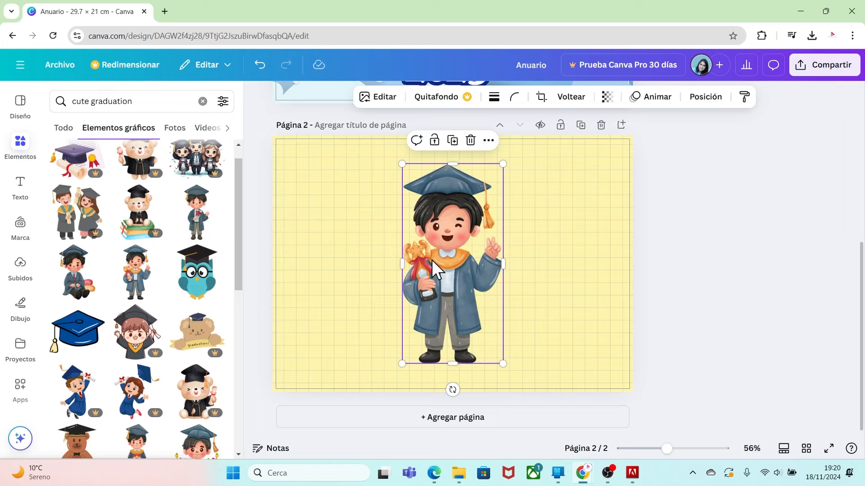
{"action": "left_click_drag", "start_coordinate": [431, 260], "coordinate": [354, 253]}
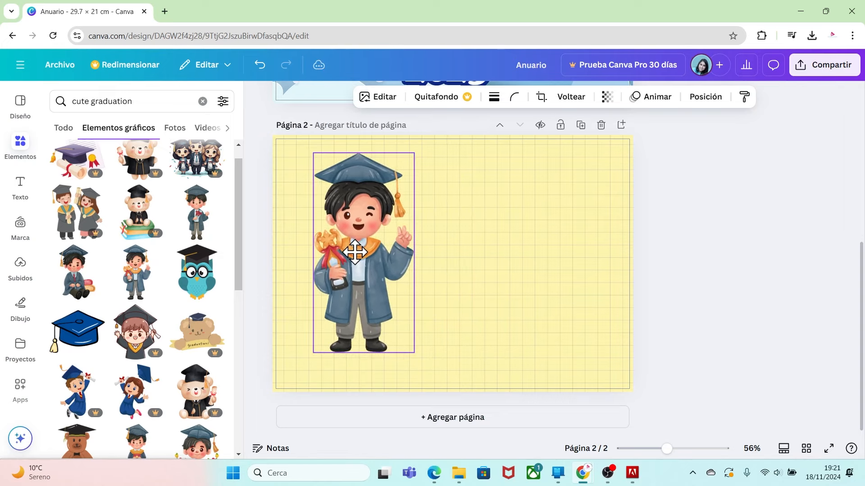
{"action": "left_click_drag", "start_coordinate": [413, 357], "coordinate": [432, 388]}
Add the uploaded St. James Preschool logo to page 2, shrink it and place it in the upper right beside the boy.
{"action": "left_click", "coordinate": [20, 265]}
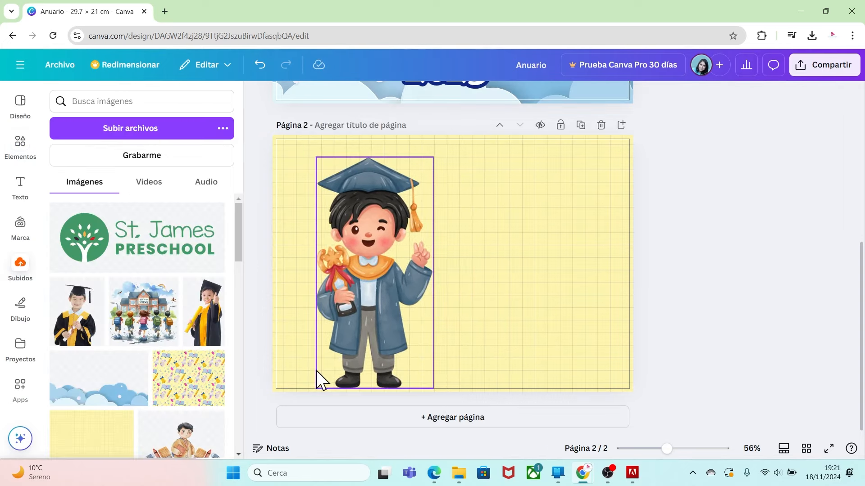
{"action": "left_click", "coordinate": [178, 254]}
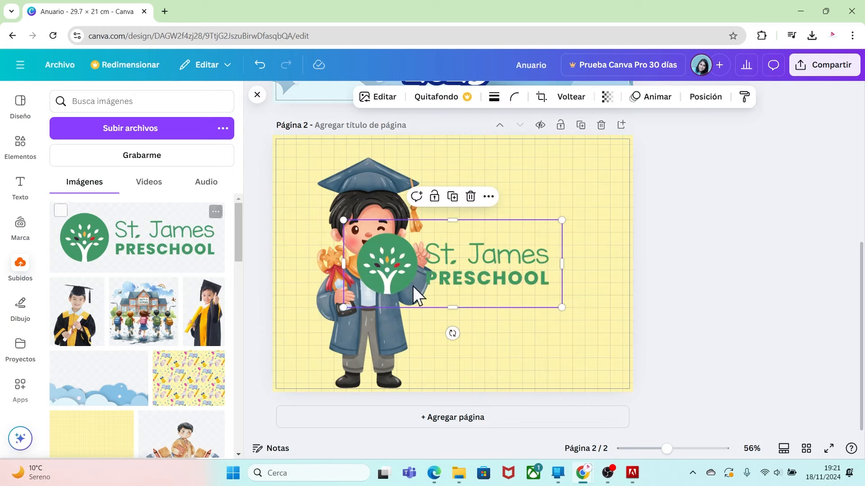
{"action": "left_click_drag", "start_coordinate": [561, 307], "coordinate": [542, 199]}
{"action": "left_click", "coordinate": [641, 258]}
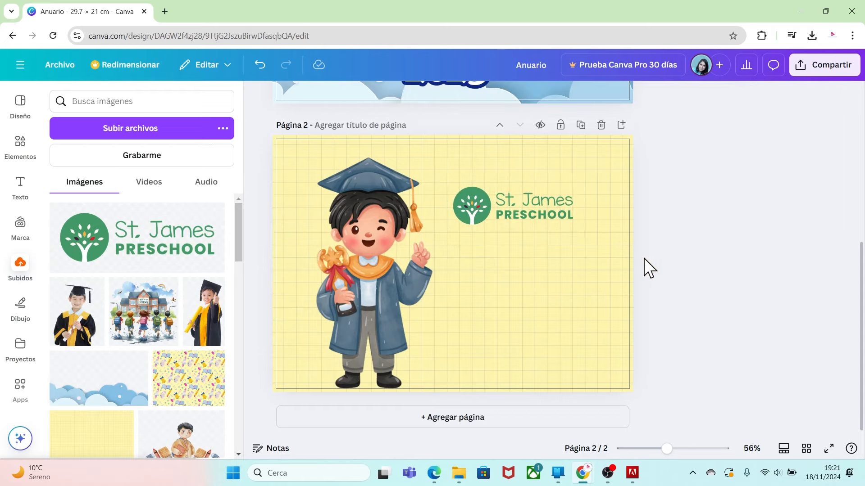
Copy the blue cloud image from the cover to the bottom of page 2, over the boy's legs.
{"action": "scroll", "coordinate": [862, 309], "scroll_direction": "up", "scroll_amount": 3}
{"action": "left_click", "coordinate": [311, 168]}
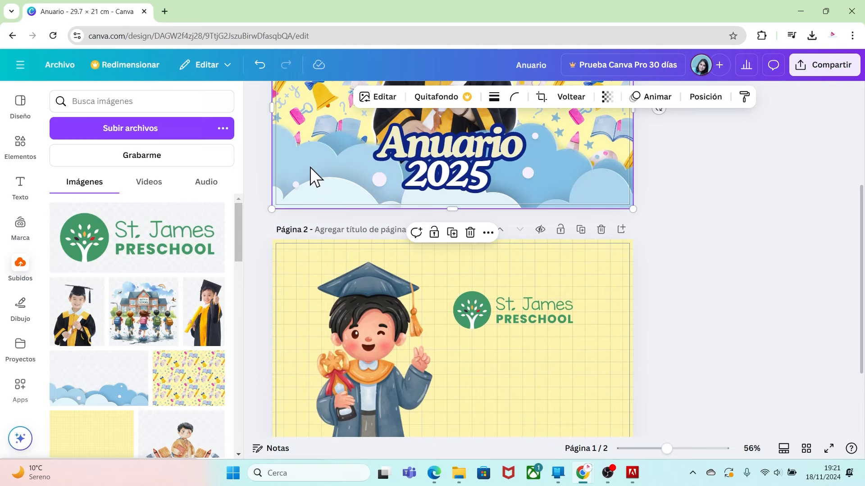
{"action": "left_click", "coordinate": [713, 322]}
{"action": "scroll", "coordinate": [653, 332], "scroll_direction": "down", "scroll_amount": 2}
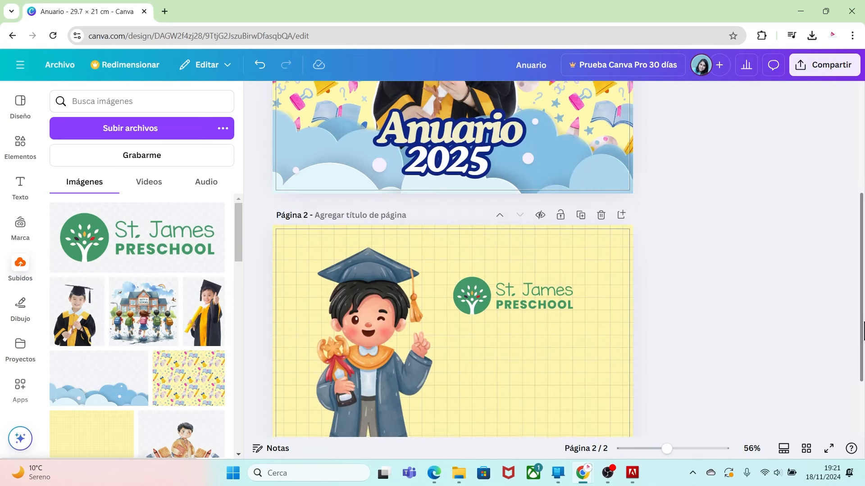
{"action": "key", "text": "ctrl+v"}
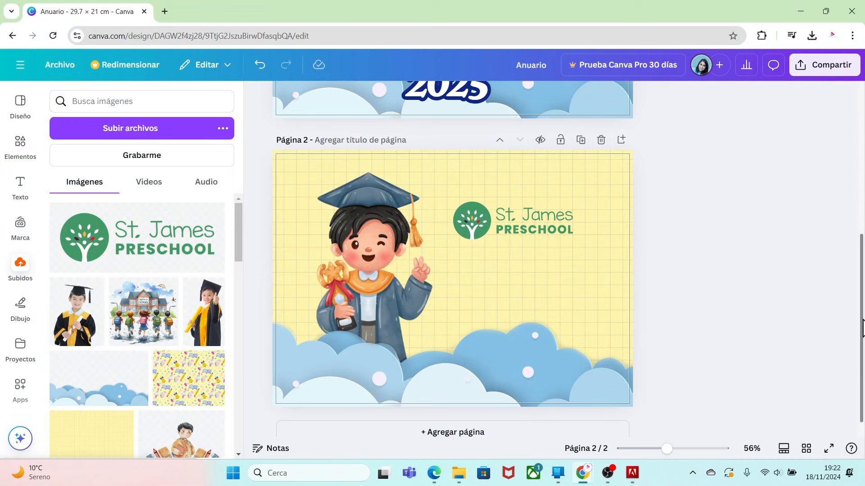
Copy the cover's "2025" text to page 2, change it to "!Juntos lo logramos!" at size 36,2 and place it beneath the logo.
{"action": "left_click_drag", "start_coordinate": [863, 328], "coordinate": [863, 298]}
{"action": "left_click", "coordinate": [478, 130]}
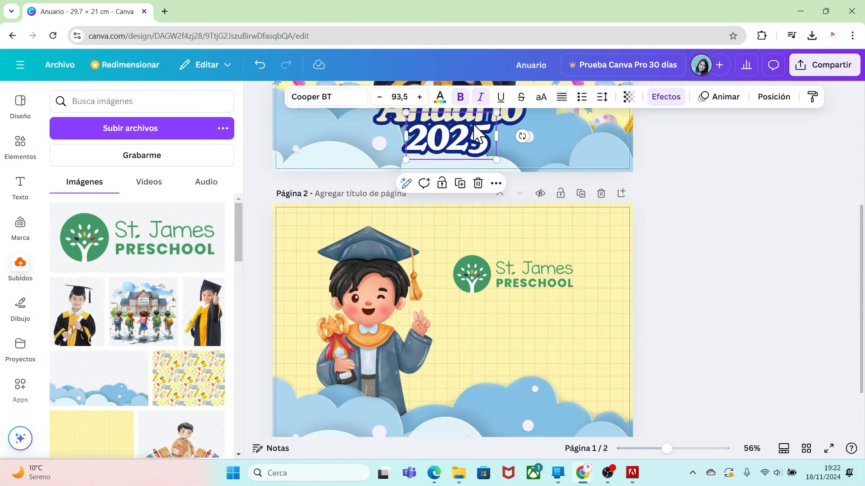
{"action": "left_click", "coordinate": [678, 298]}
{"action": "key", "text": "ctrl+v"}
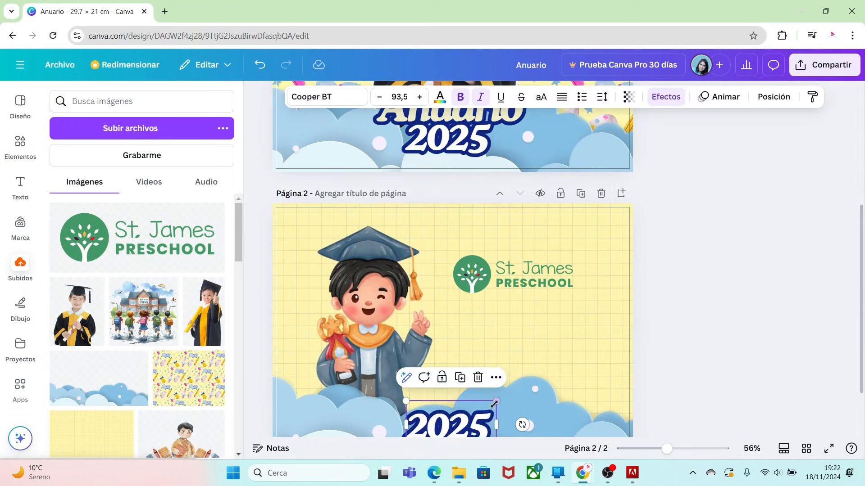
{"action": "left_click_drag", "start_coordinate": [468, 423], "coordinate": [538, 318]}
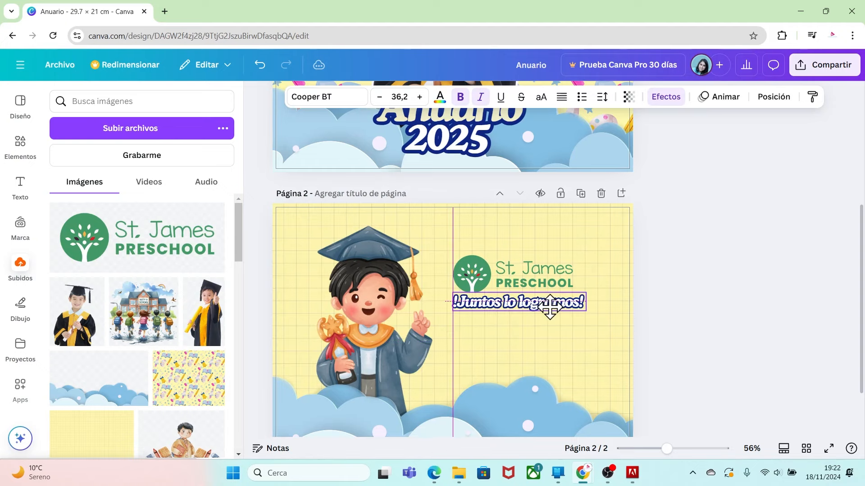
{"action": "left_click", "coordinate": [682, 340]}
Shrink the St. James Preschool logo slightly and position it just above "!Juntos lo logramos!".
{"action": "left_click", "coordinate": [557, 272]}
{"action": "left_click_drag", "start_coordinate": [580, 302], "coordinate": [569, 297]}
{"action": "left_click_drag", "start_coordinate": [522, 276], "coordinate": [530, 272]}
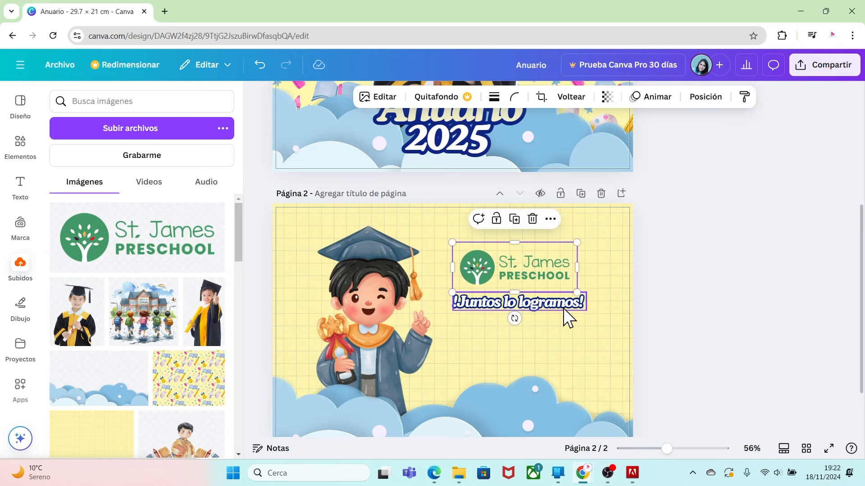
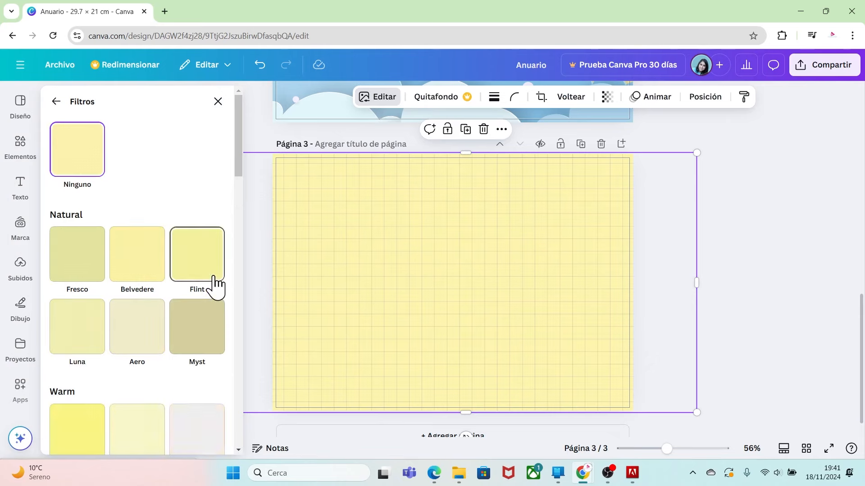
Apply the Tundra filter from the Cool group to page 3's grid background image.
{"action": "left_click_drag", "start_coordinate": [239, 166], "coordinate": [247, 254]}
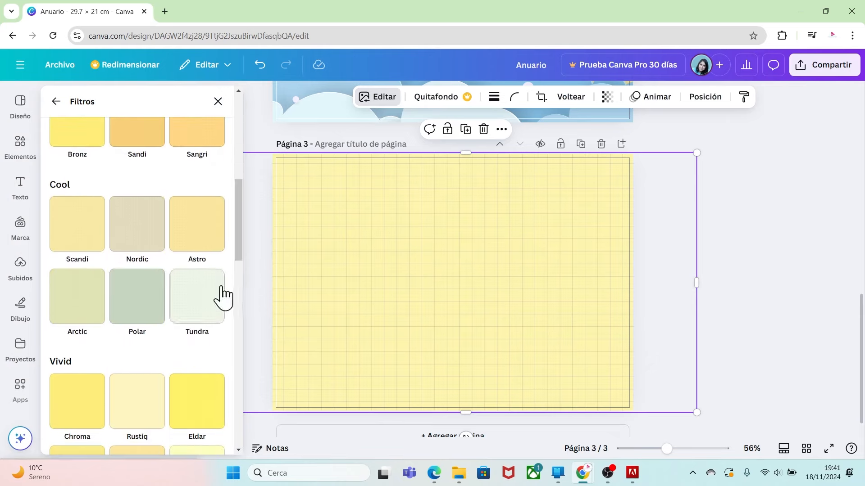
{"action": "left_click", "coordinate": [195, 297]}
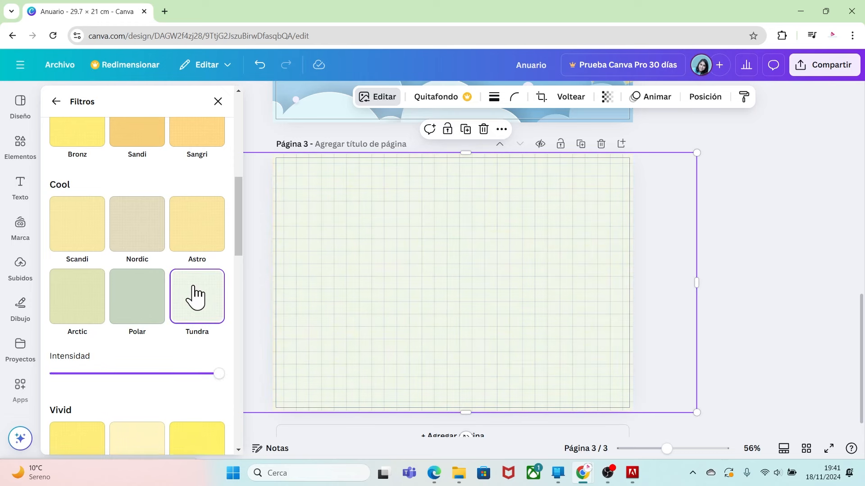
{"action": "left_click", "coordinate": [719, 233]}
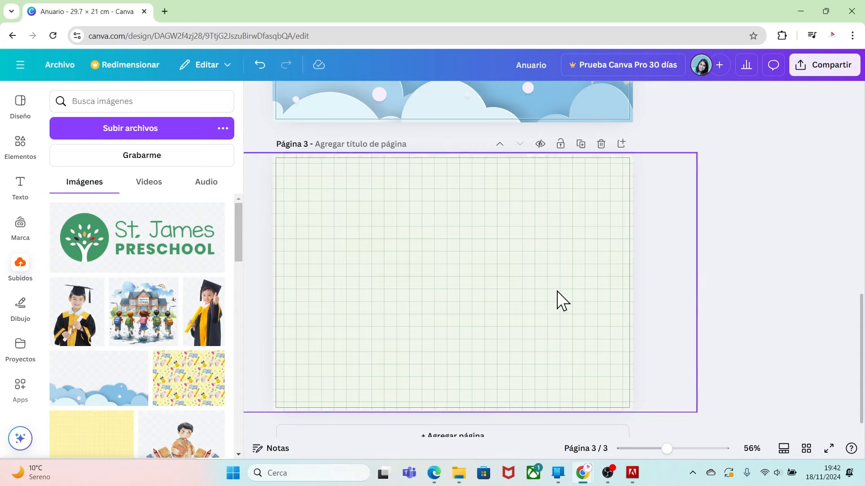
Search the elements library for "marco arch" and show all the matching frames.
{"action": "left_click", "coordinate": [20, 141]}
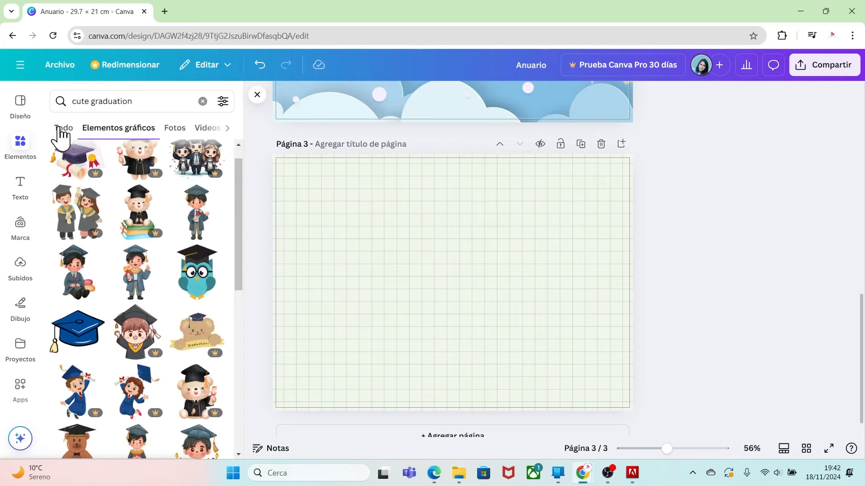
{"action": "left_click_drag", "start_coordinate": [137, 106], "coordinate": [76, 105]}
{"action": "key", "text": "BackSpace"}
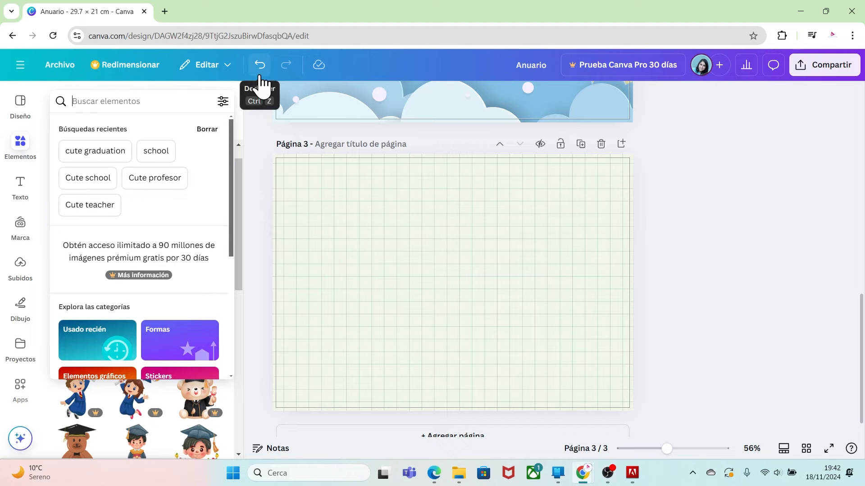
{"action": "type", "text": "marco"}
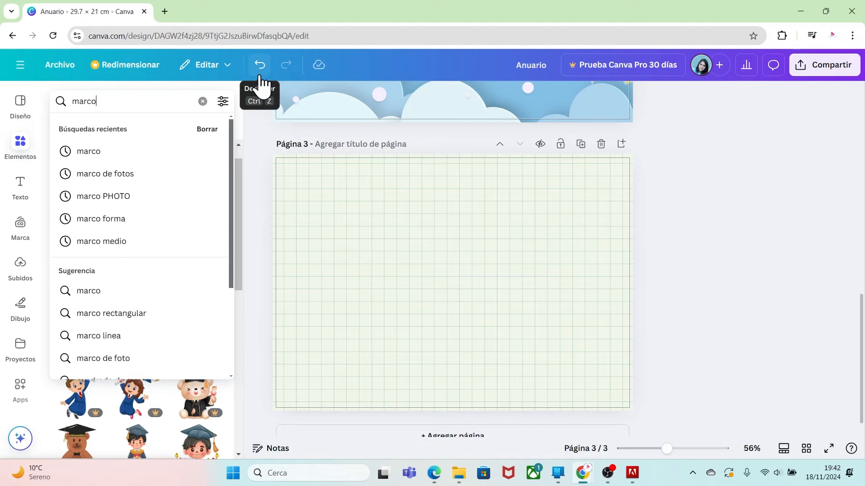
{"action": "type", "text": " arch"}
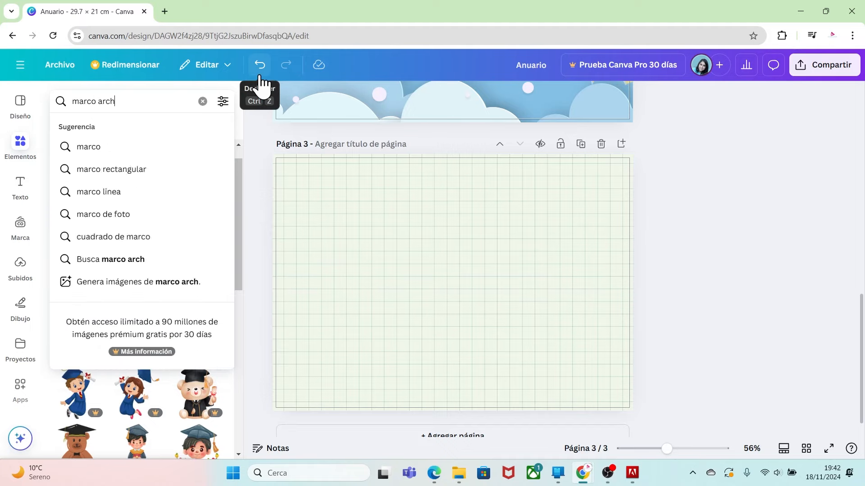
{"action": "key", "text": "Return"}
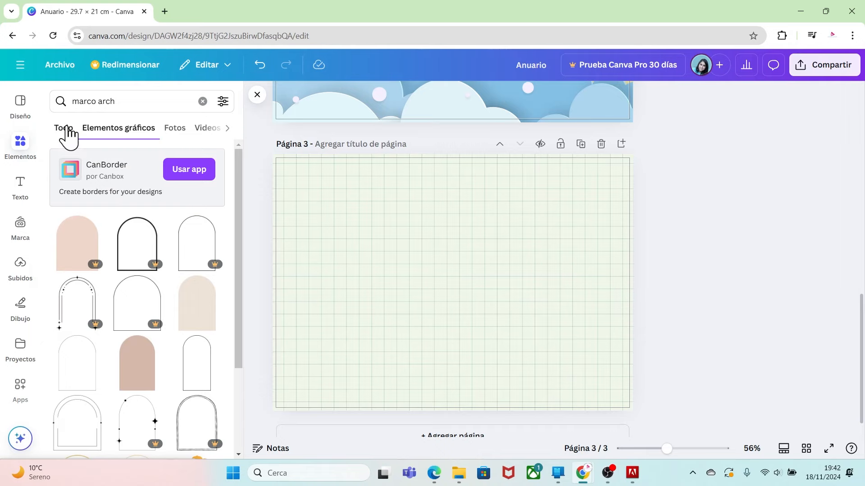
{"action": "left_click", "coordinate": [64, 130]}
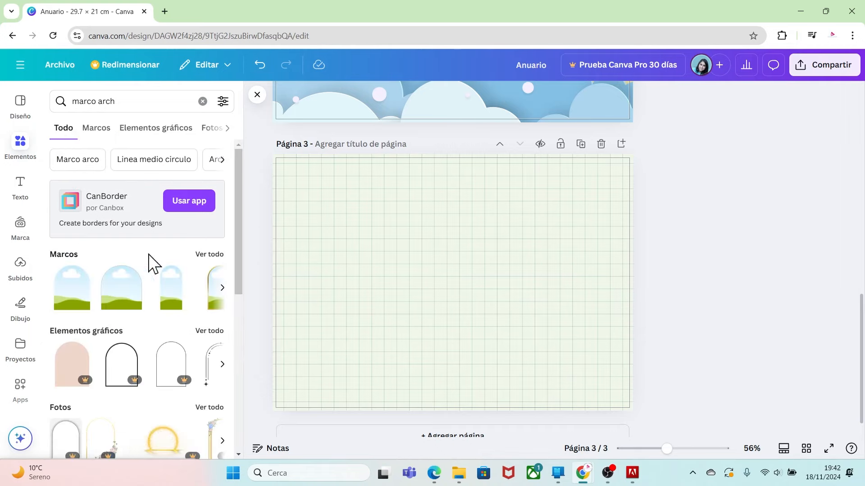
{"action": "left_click", "coordinate": [207, 255]}
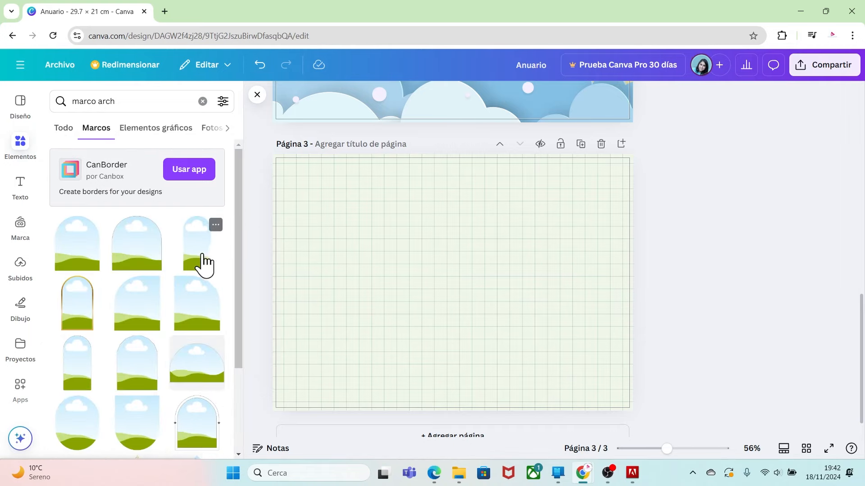
Add the Arch Up Frame to page 3, enlarge it and place it on the right half of the page.
{"action": "left_click", "coordinate": [96, 225]}
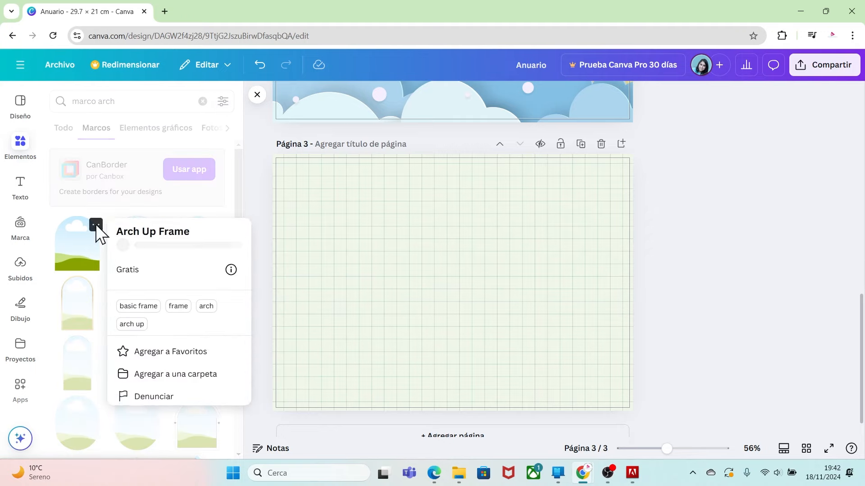
{"action": "left_click", "coordinate": [83, 257]}
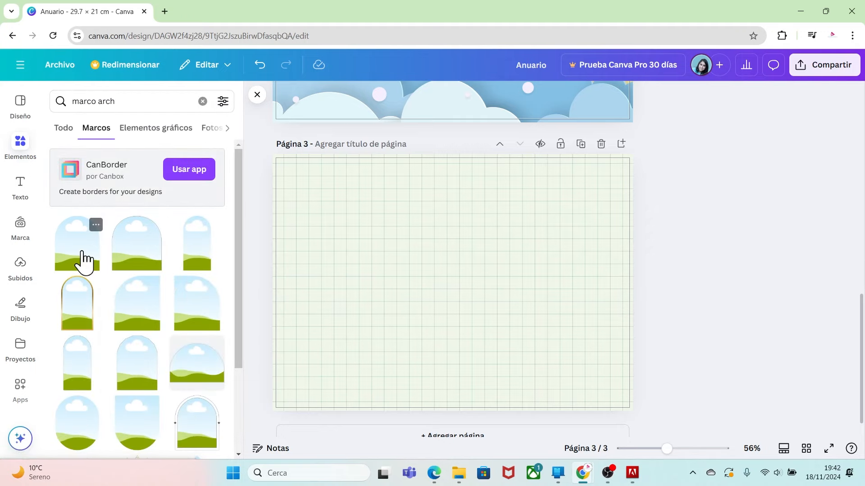
{"action": "left_click", "coordinate": [82, 260]}
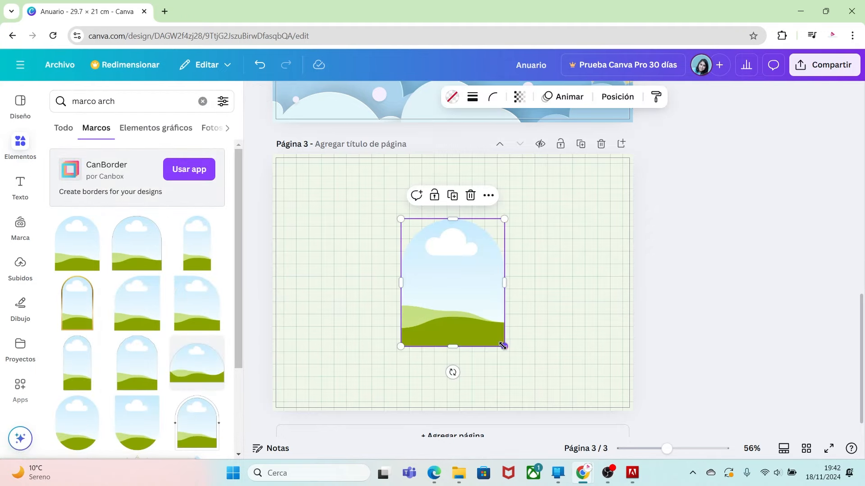
{"action": "left_click_drag", "start_coordinate": [503, 345], "coordinate": [543, 390]}
{"action": "left_click_drag", "start_coordinate": [476, 325], "coordinate": [548, 324]}
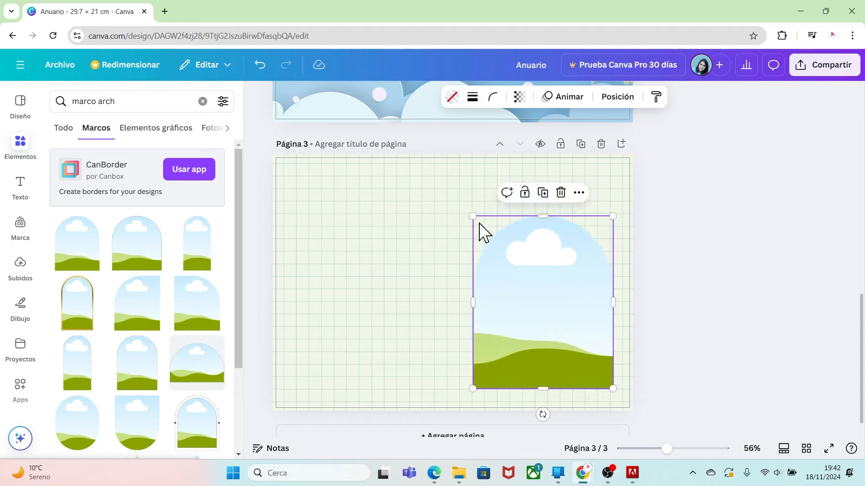
{"action": "left_click_drag", "start_coordinate": [473, 218], "coordinate": [465, 185]}
{"action": "left_click", "coordinate": [465, 185]}
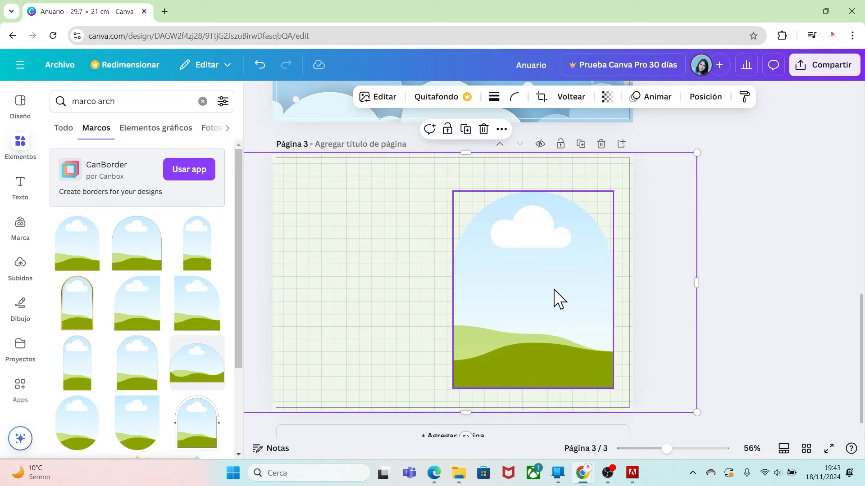
{"action": "left_click_drag", "start_coordinate": [553, 290], "coordinate": [554, 272]}
{"action": "key", "text": "Escape"}
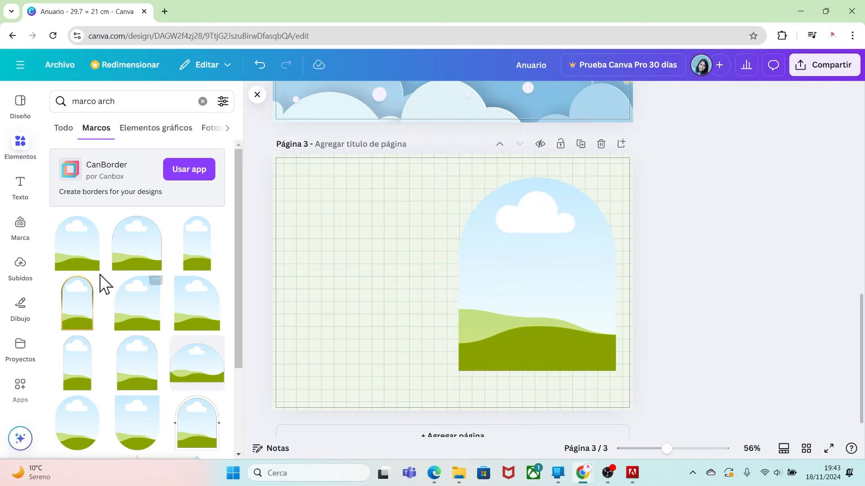
Fill the arch frame on page 3 with the uploaded yellow grid image.
{"action": "left_click", "coordinate": [17, 272]}
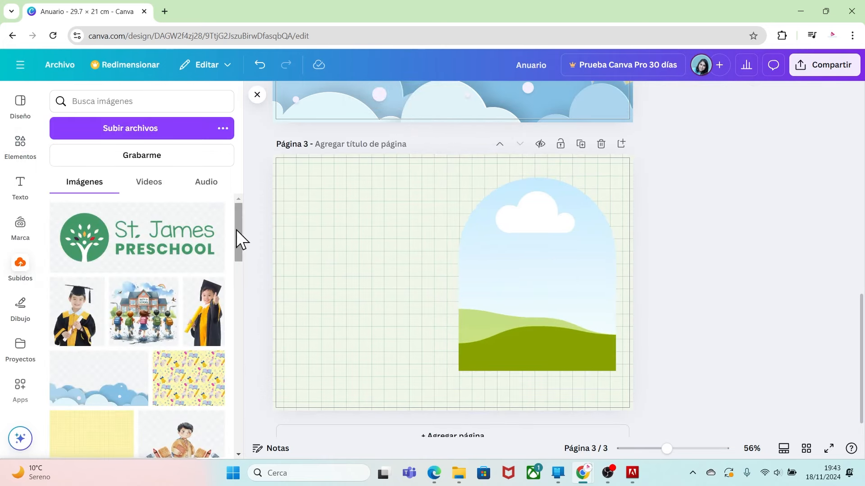
{"action": "left_click_drag", "start_coordinate": [237, 231], "coordinate": [240, 261]}
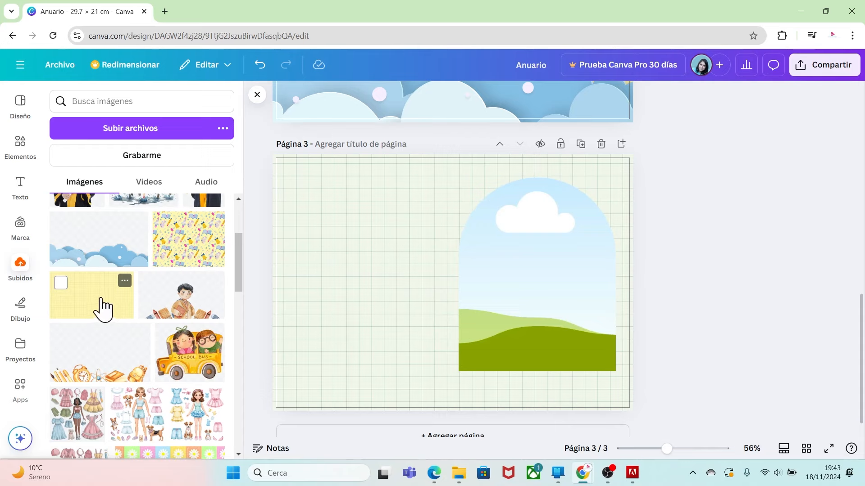
{"action": "left_click_drag", "start_coordinate": [101, 305], "coordinate": [510, 277]}
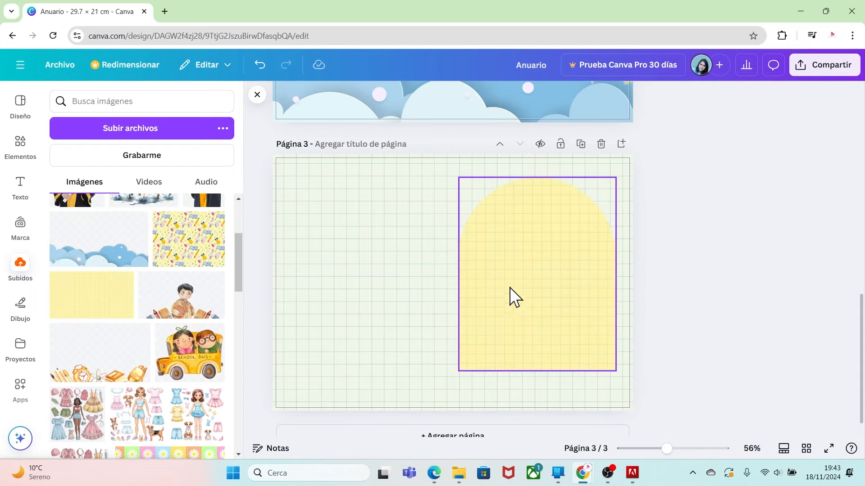
Apply the Polar filter from the Cool group to the grid image in the arch frame.
{"action": "left_click", "coordinate": [531, 261]}
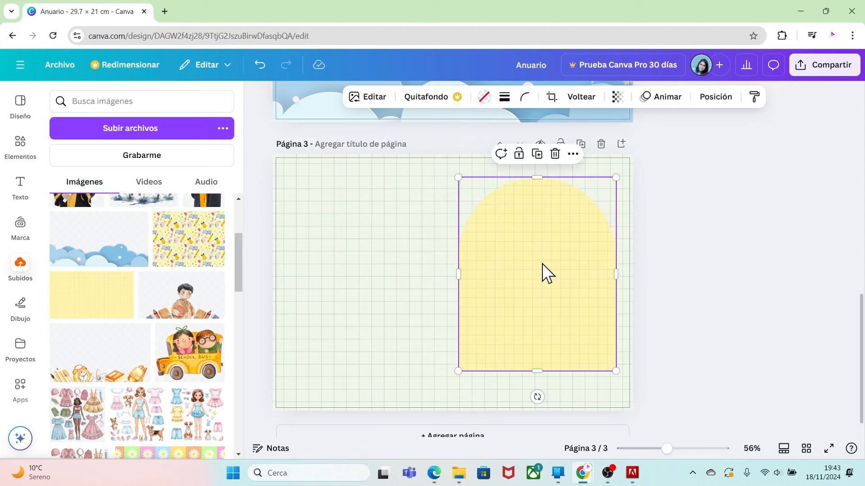
{"action": "left_click", "coordinate": [370, 99]}
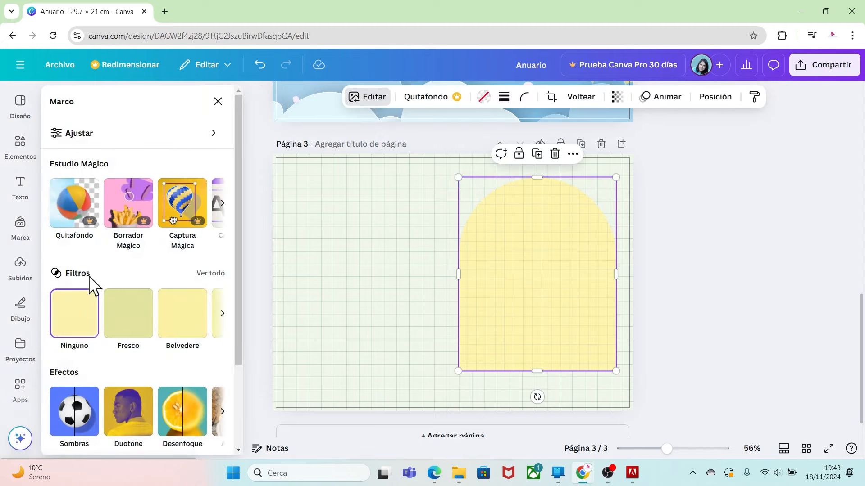
{"action": "left_click", "coordinate": [211, 274]}
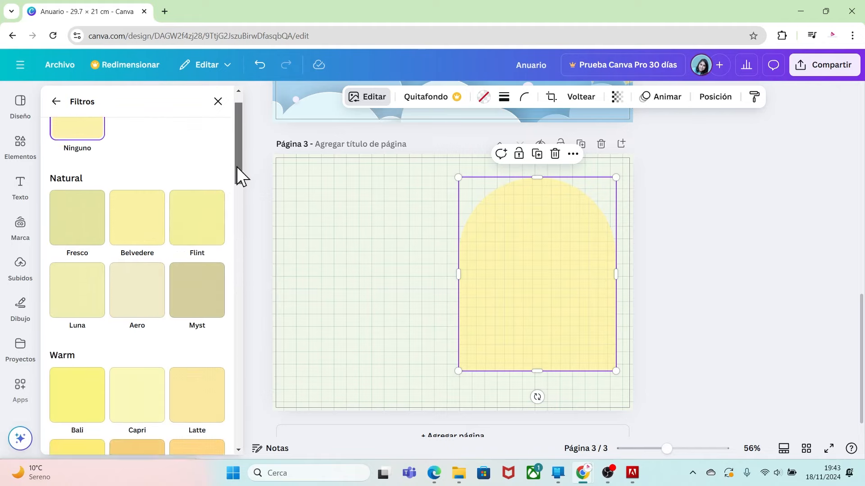
{"action": "left_click_drag", "start_coordinate": [240, 176], "coordinate": [239, 235]}
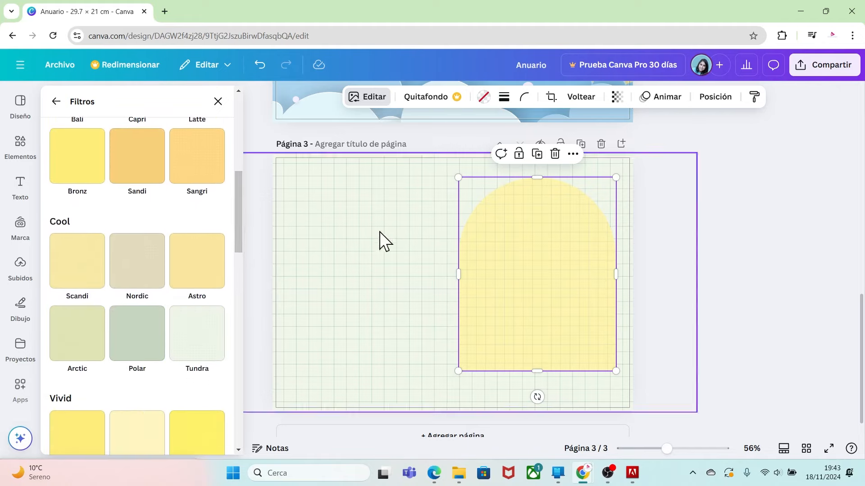
{"action": "left_click", "coordinate": [128, 344]}
{"action": "key", "text": "Escape"}
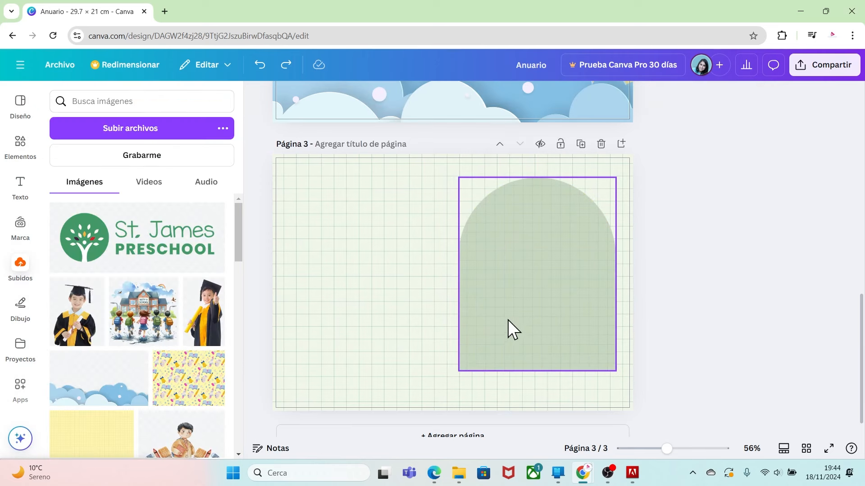
Add the uploaded photo of the thumbs-up graduate boy beside the arch on page 3 and lock the arch frame.
{"action": "left_click", "coordinate": [208, 328]}
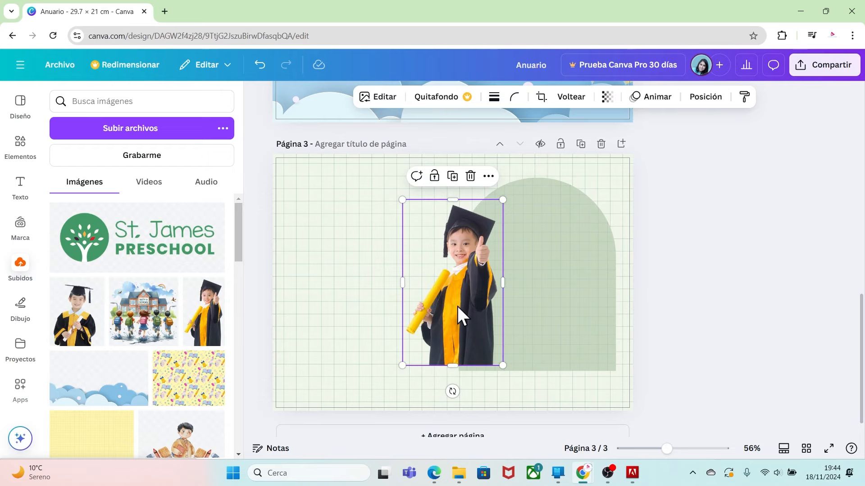
{"action": "left_click_drag", "start_coordinate": [458, 306], "coordinate": [402, 295]}
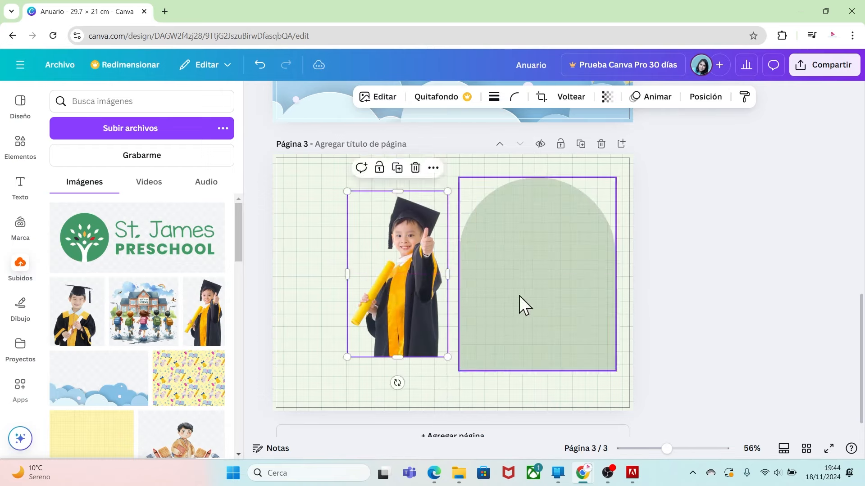
{"action": "left_click", "coordinate": [520, 295]}
{"action": "right_click", "coordinate": [529, 289]}
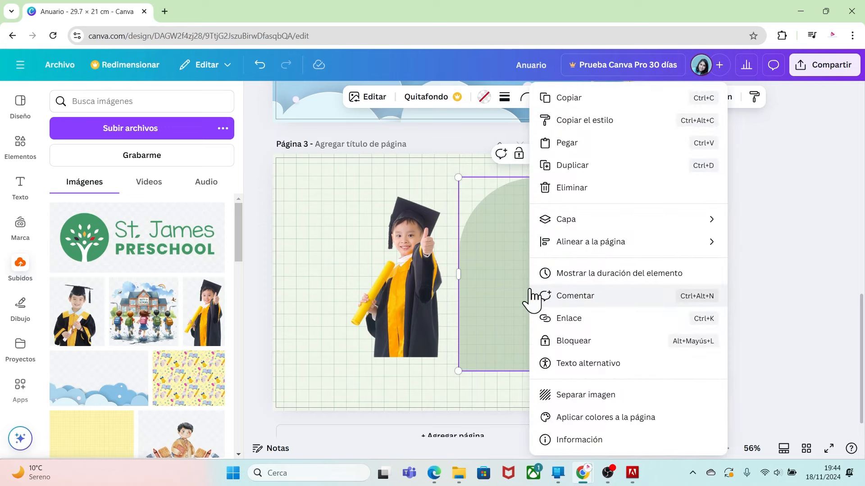
{"action": "left_click", "coordinate": [575, 341]}
{"action": "left_click", "coordinate": [649, 331]}
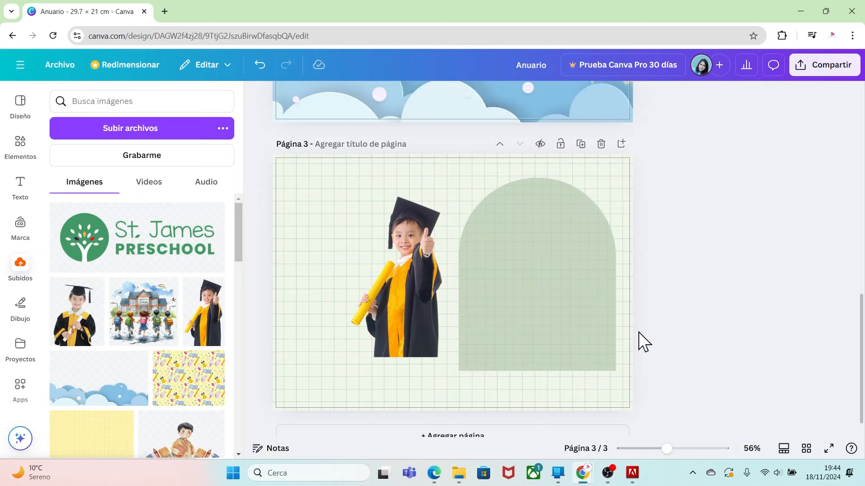
Move the graduate boy's photo over the arch and enlarge it to the full height of page 3.
{"action": "left_click", "coordinate": [408, 301]}
{"action": "left_click_drag", "start_coordinate": [400, 311], "coordinate": [512, 317]}
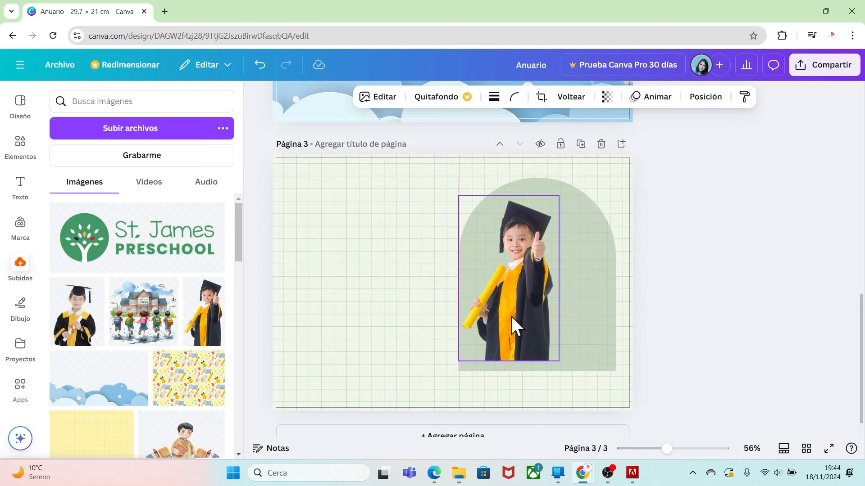
{"action": "left_click_drag", "start_coordinate": [559, 194], "coordinate": [602, 181]}
{"action": "left_click_drag", "start_coordinate": [577, 361], "coordinate": [605, 407]}
{"action": "left_click_drag", "start_coordinate": [458, 165], "coordinate": [449, 153]}
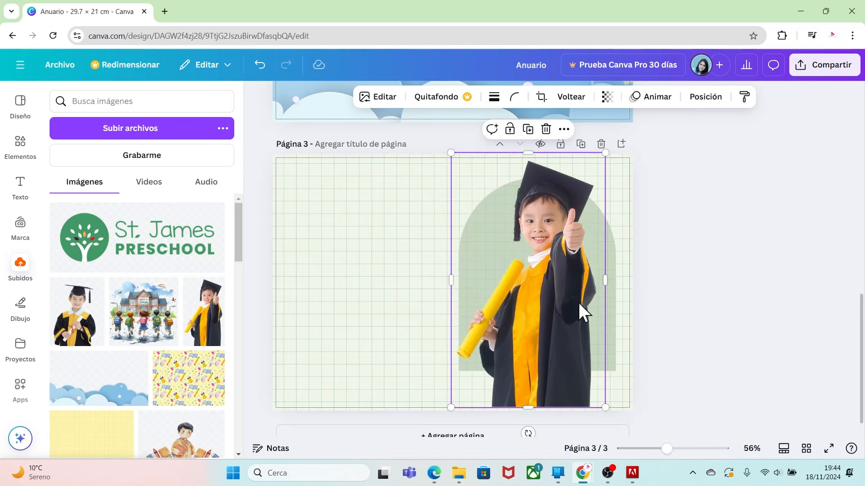
Give the graduate boy's photo a Contorno shadow in white (#FFFFFF) with size 13.
{"action": "left_click", "coordinate": [381, 97]}
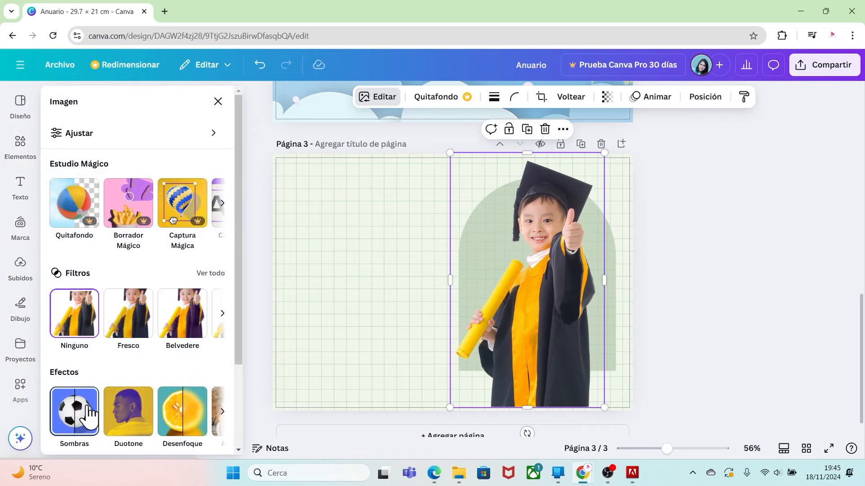
{"action": "left_click", "coordinate": [75, 414]}
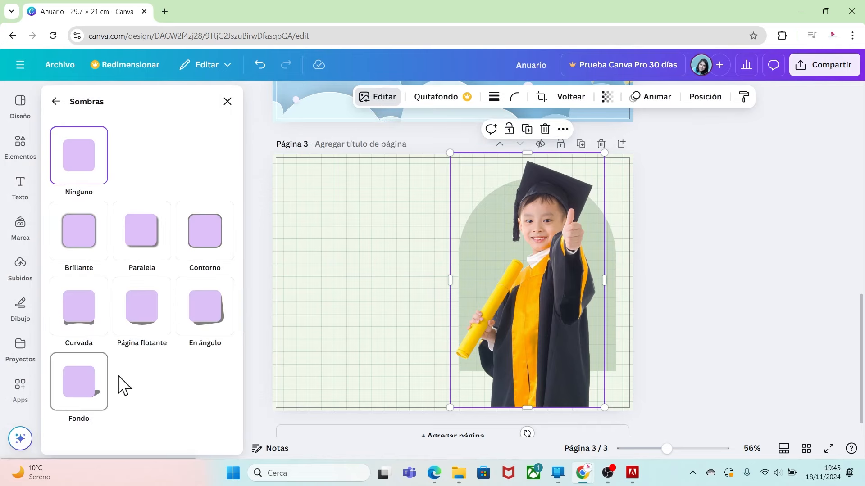
{"action": "left_click", "coordinate": [216, 247]}
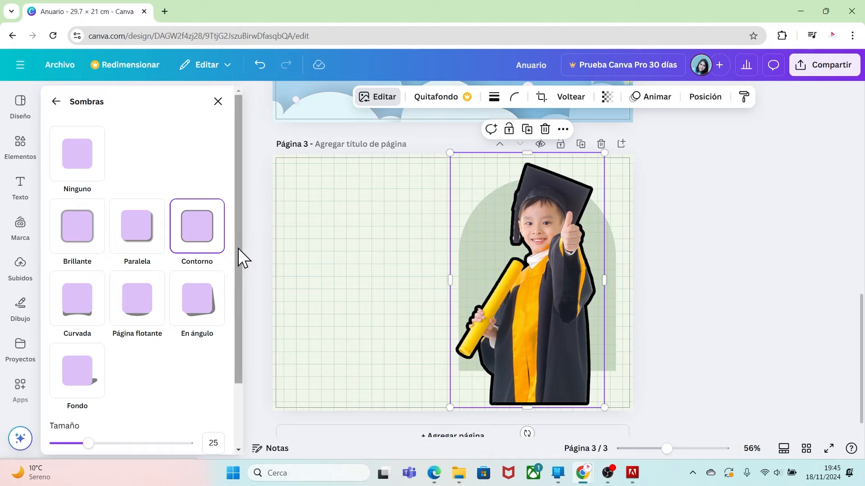
{"action": "mouse_move", "coordinate": [238, 248]}
{"action": "left_mouse_down"}
{"action": "mouse_move", "coordinate": [239, 325]}
{"action": "mouse_move", "coordinate": [210, 268]}
{"action": "left_mouse_up"}
{"action": "left_click", "coordinate": [215, 393]}
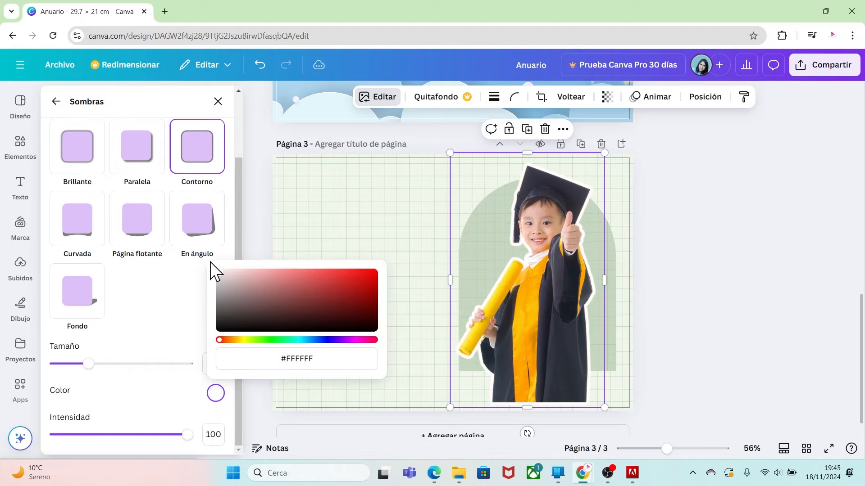
{"action": "left_click", "coordinate": [153, 388]}
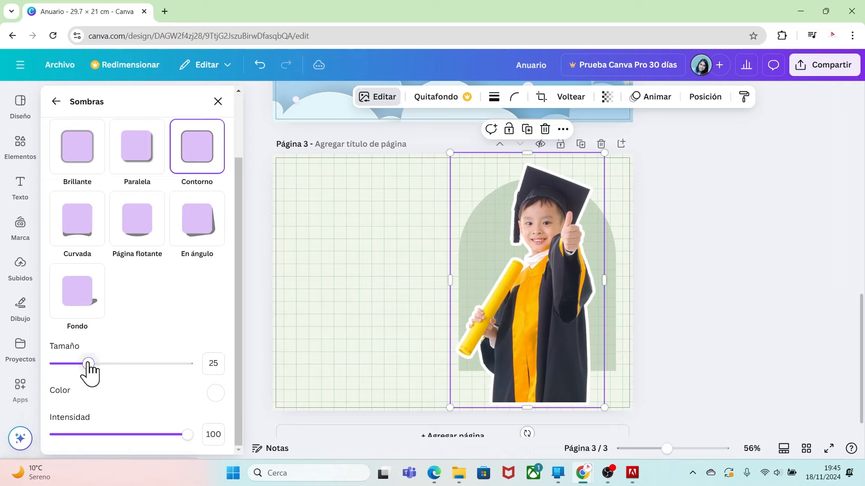
{"action": "left_click_drag", "start_coordinate": [88, 365], "coordinate": [72, 364]}
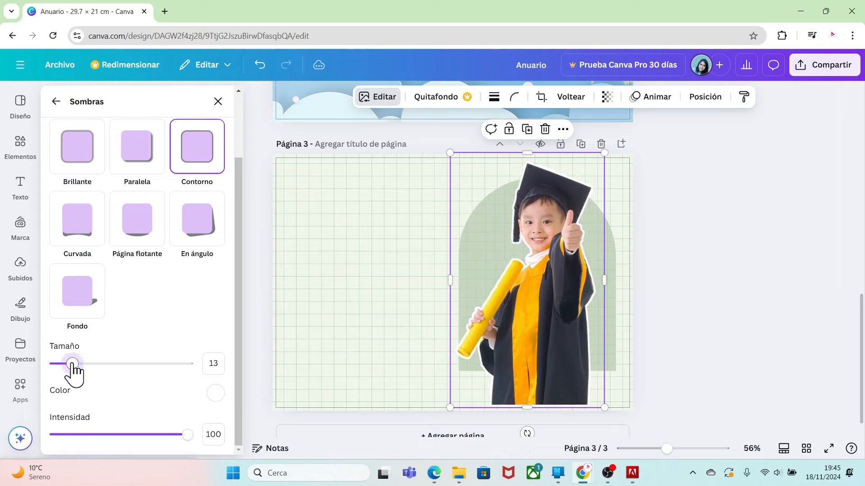
{"action": "left_click", "coordinate": [686, 350]}
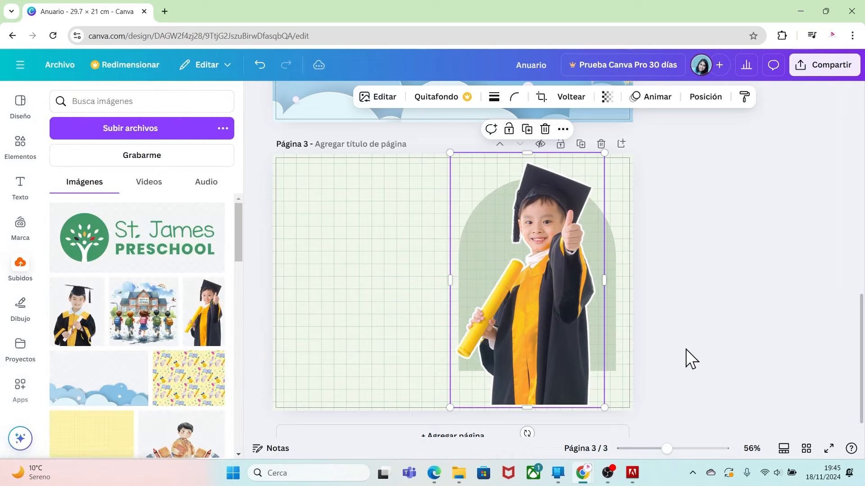
{"action": "left_click", "coordinate": [686, 350]}
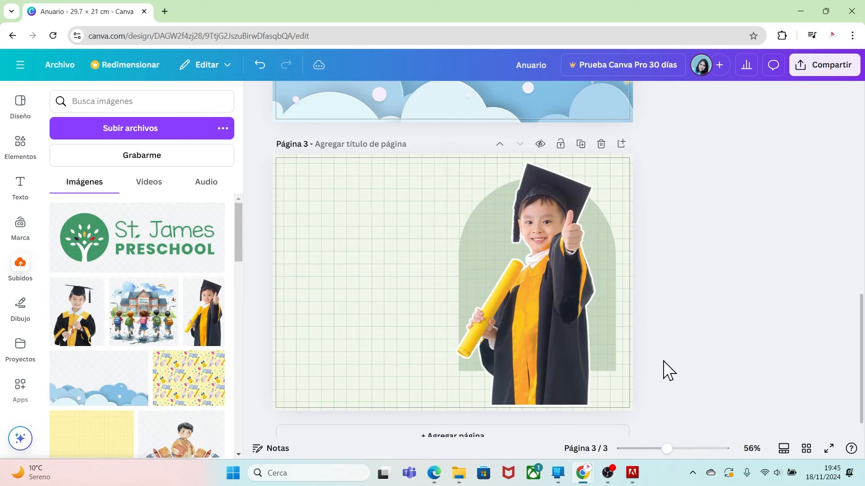
Copy the blue cloud border from the bottom of page 2 onto page 3, in front of the graduate boy.
{"action": "scroll", "coordinate": [452, 246], "scroll_direction": "up", "scroll_amount": 4}
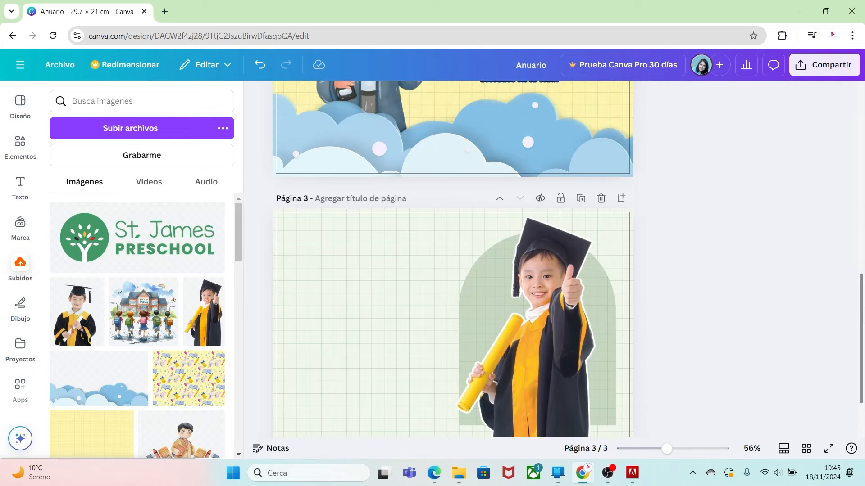
{"action": "left_click", "coordinate": [436, 244]}
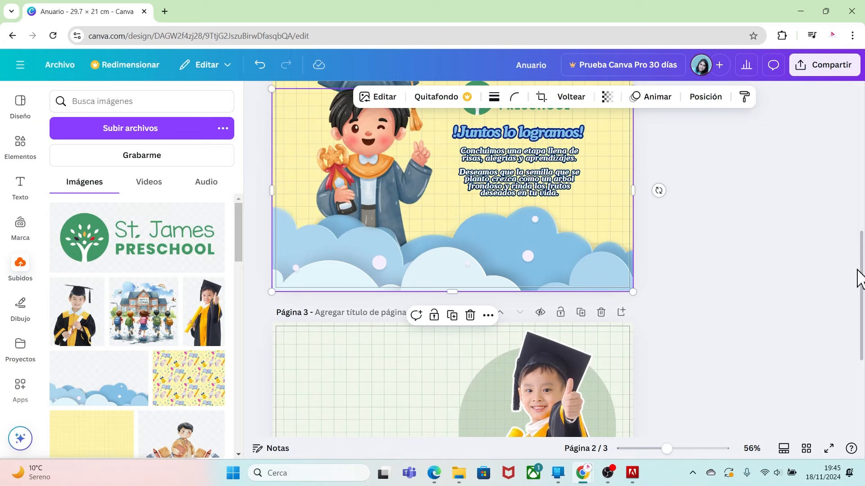
{"action": "left_click_drag", "start_coordinate": [860, 275], "coordinate": [861, 347]}
{"action": "left_click", "coordinate": [678, 335]}
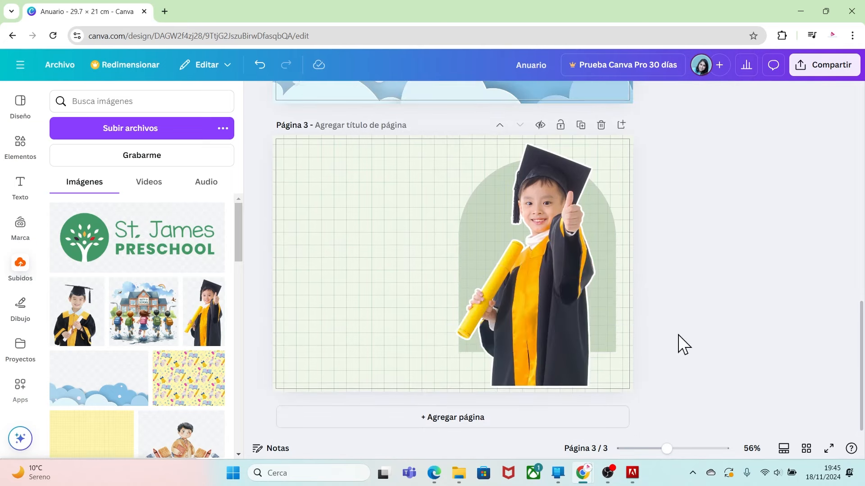
{"action": "key", "text": "ctrl+v"}
{"action": "left_click", "coordinate": [678, 334]}
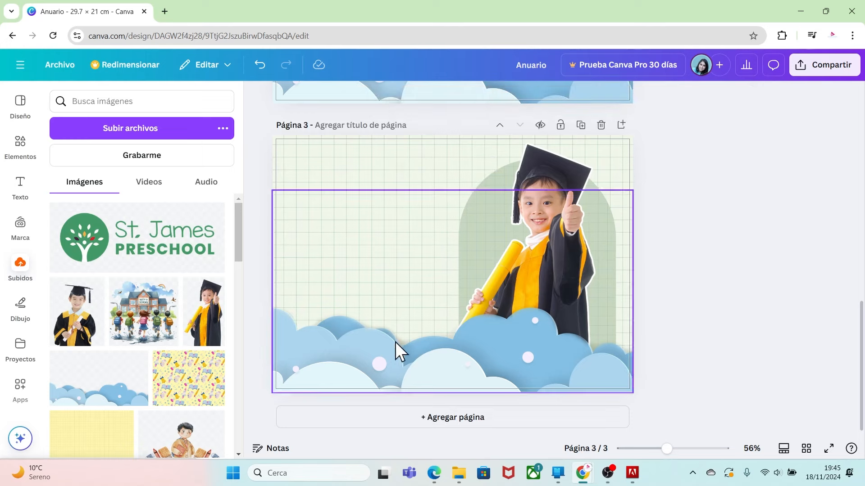
Add the uploaded school supplies border along the bottom of page 3, scale it to the full page width and crop its empty upper part.
{"action": "left_click_drag", "start_coordinate": [239, 236], "coordinate": [242, 270]}
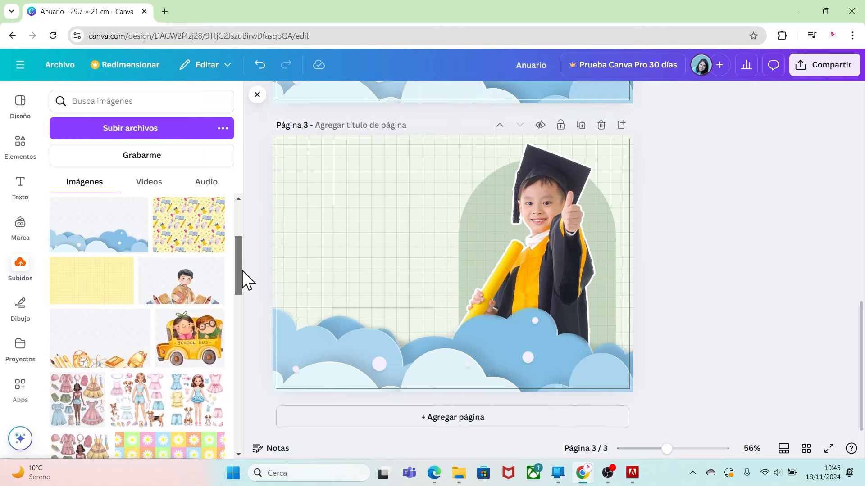
{"action": "left_click", "coordinate": [92, 348]}
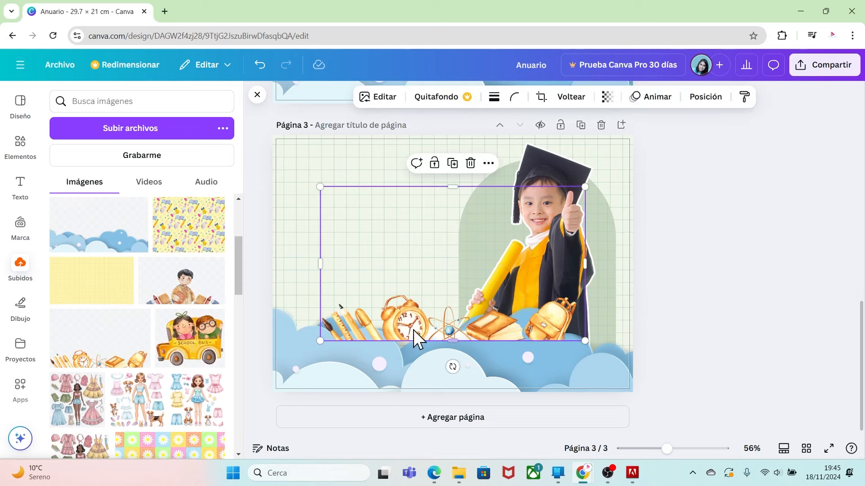
{"action": "left_click_drag", "start_coordinate": [416, 329], "coordinate": [368, 377]}
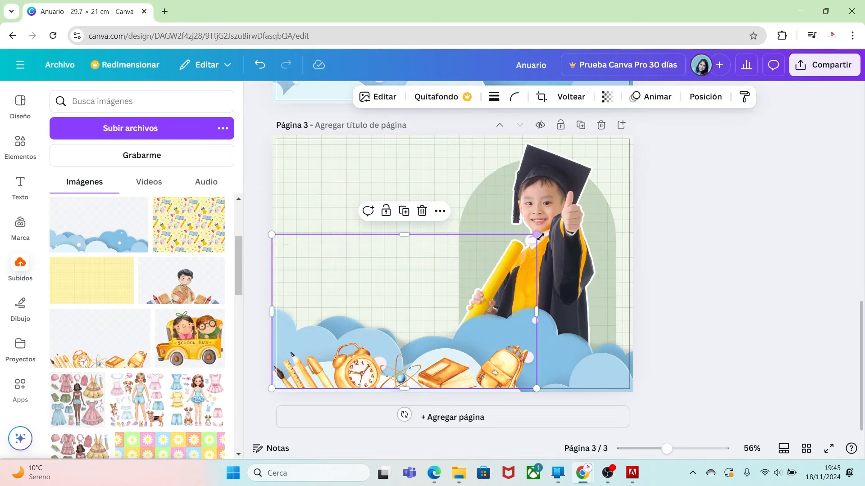
{"action": "left_click_drag", "start_coordinate": [535, 236], "coordinate": [647, 195]}
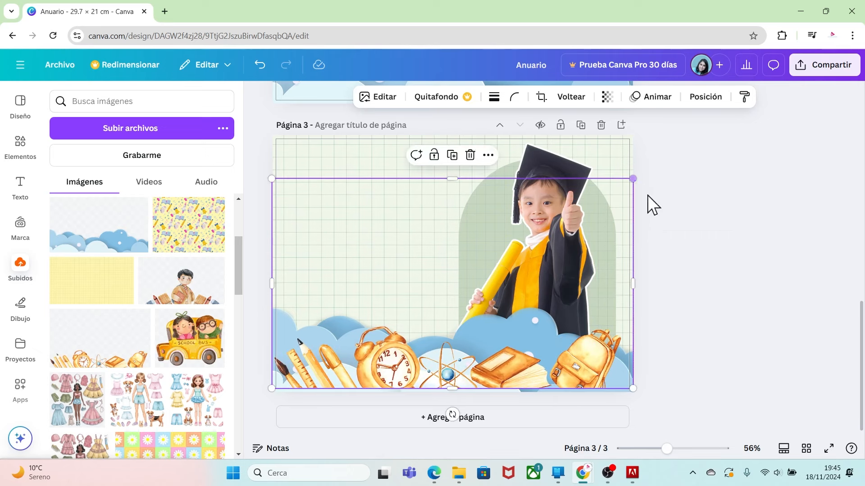
{"action": "left_click_drag", "start_coordinate": [453, 181], "coordinate": [452, 322]}
{"action": "left_click", "coordinate": [690, 318]}
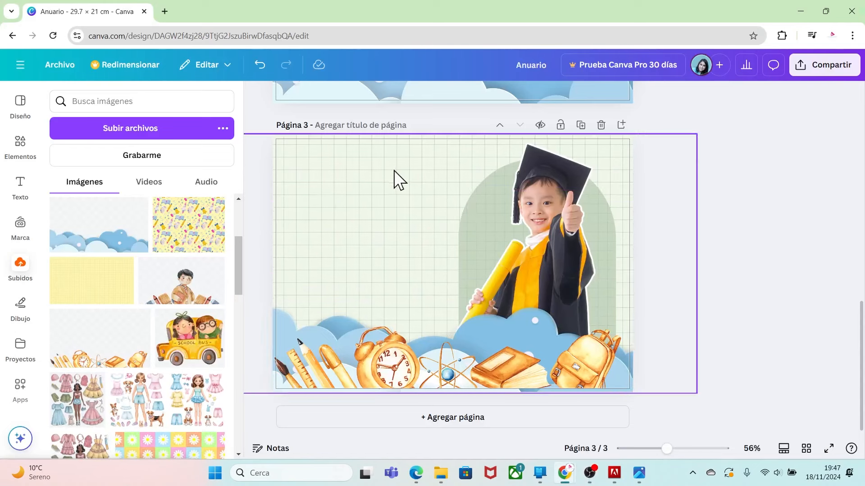
Search the graphic elements for "torn paper note" and add the free beige note with blue tape to page 3.
{"action": "left_click", "coordinate": [21, 155]}
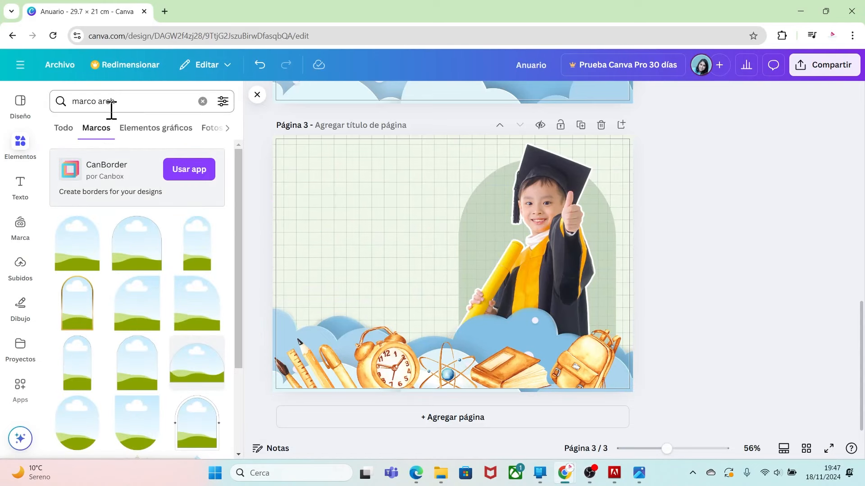
{"action": "left_click_drag", "start_coordinate": [118, 104], "coordinate": [84, 108]}
{"action": "key", "text": "BackSpace"}
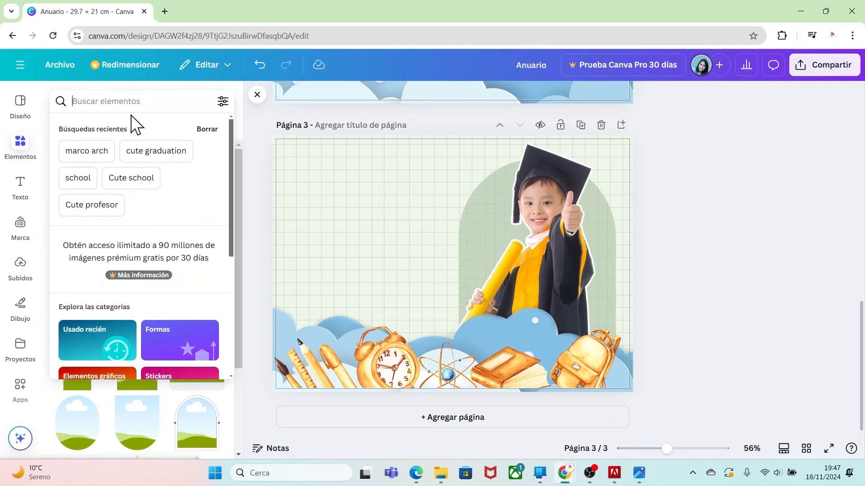
{"action": "type", "text": "to"}
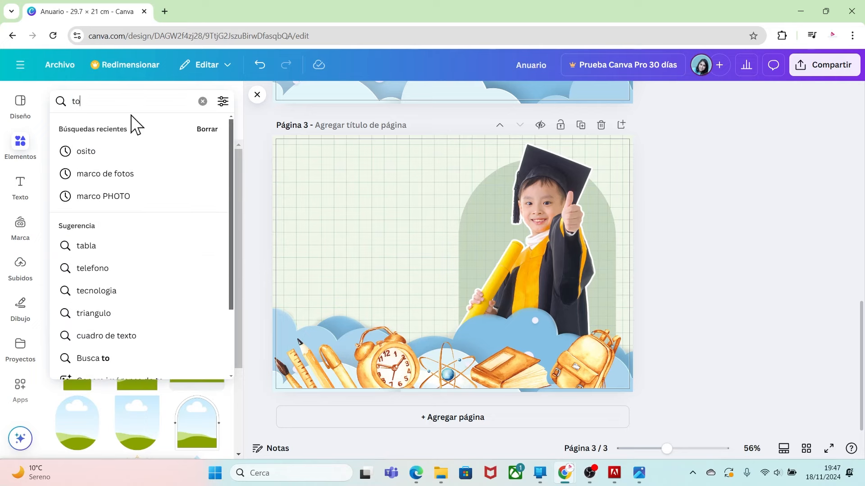
{"action": "type", "text": "rn pap"}
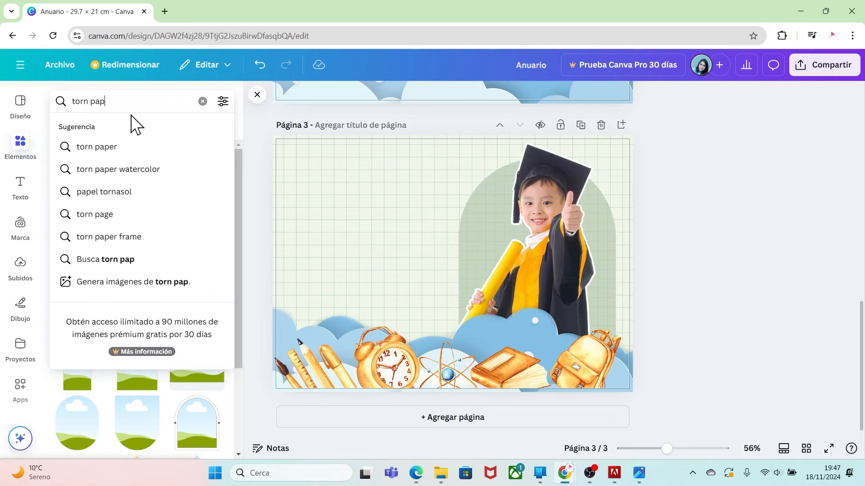
{"action": "type", "text": "er note"}
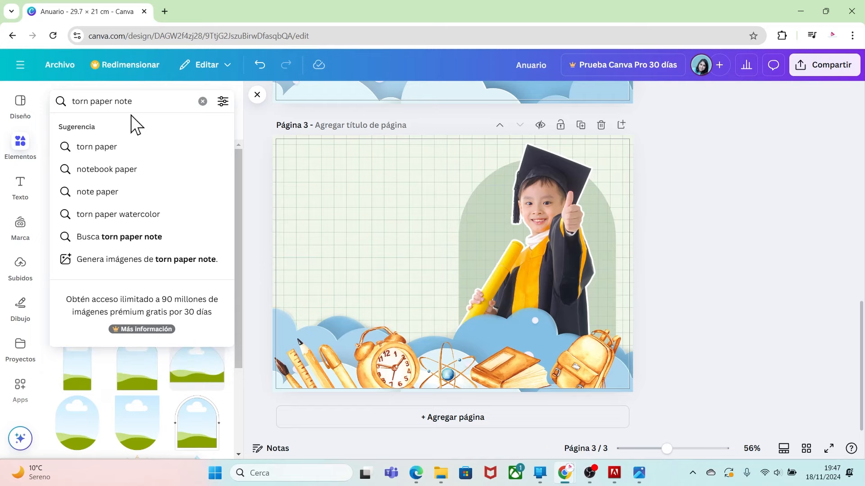
{"action": "key", "text": "Return"}
{"action": "left_click", "coordinate": [93, 130]}
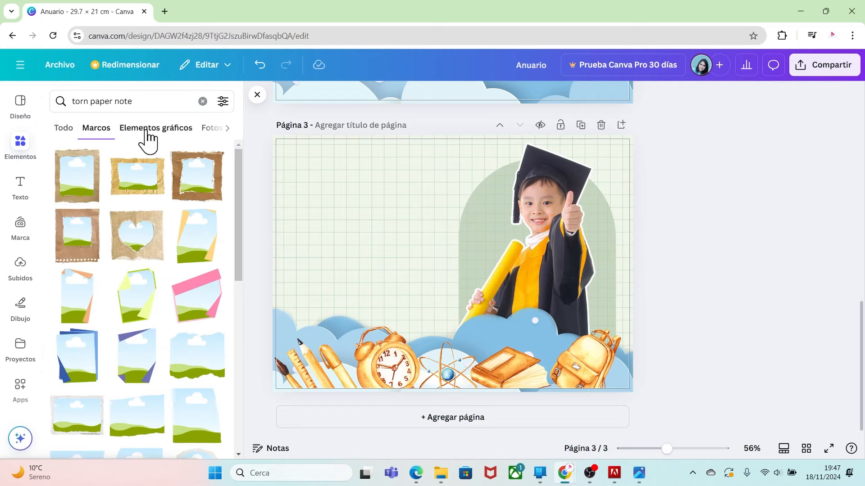
{"action": "left_click", "coordinate": [165, 132]}
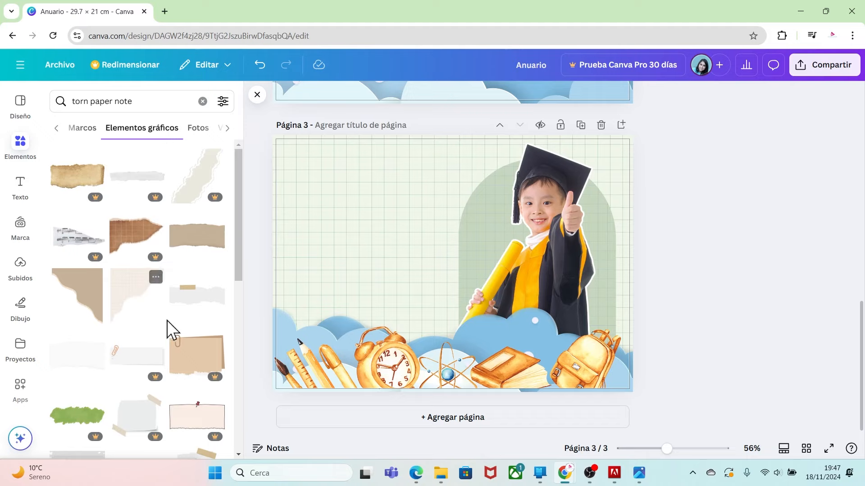
{"action": "left_click_drag", "start_coordinate": [240, 233], "coordinate": [240, 355]}
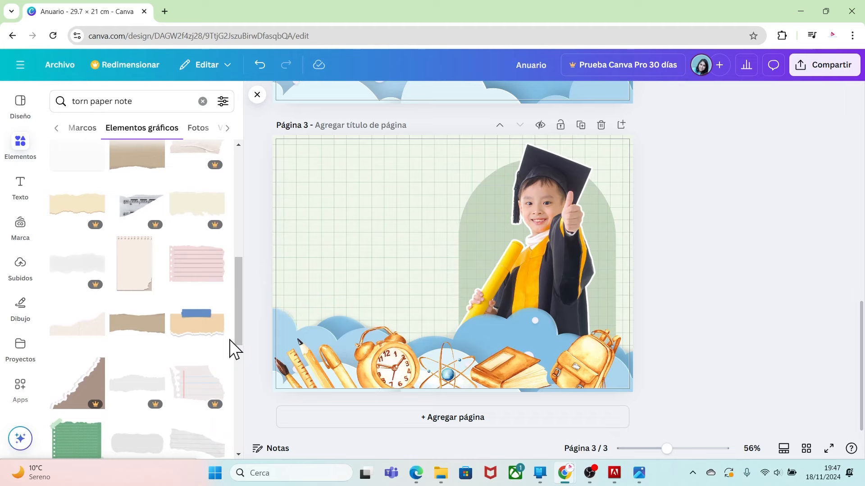
{"action": "left_click", "coordinate": [214, 304]}
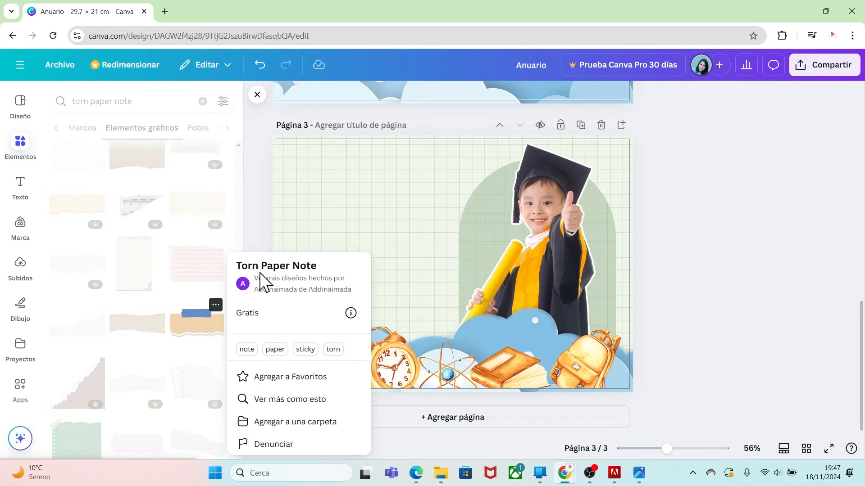
{"action": "left_click", "coordinate": [204, 322]}
{"action": "left_click", "coordinate": [191, 330]}
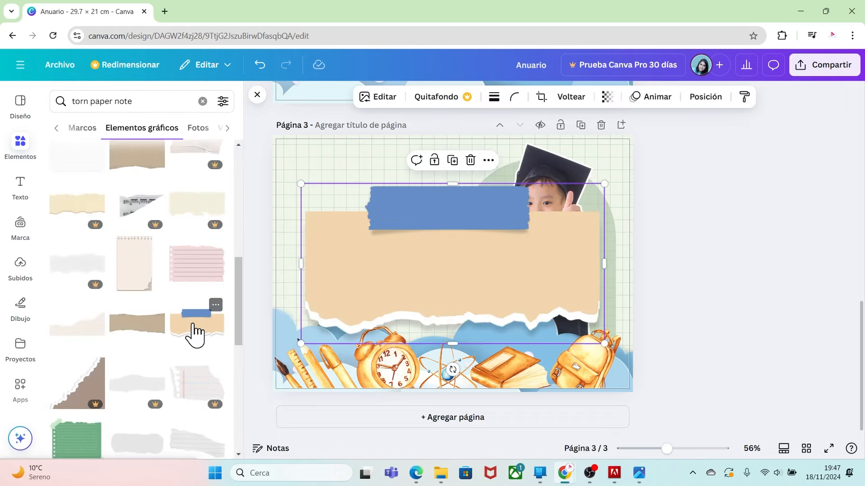
Shrink the torn paper note to about 11.3 × 6 cm and place it near page 3's upper-left corner, beside the graduate boy.
{"action": "left_click_drag", "start_coordinate": [605, 343], "coordinate": [469, 270]}
{"action": "left_click_drag", "start_coordinate": [414, 218], "coordinate": [400, 199]}
{"action": "left_click_drag", "start_coordinate": [453, 248], "coordinate": [419, 226]}
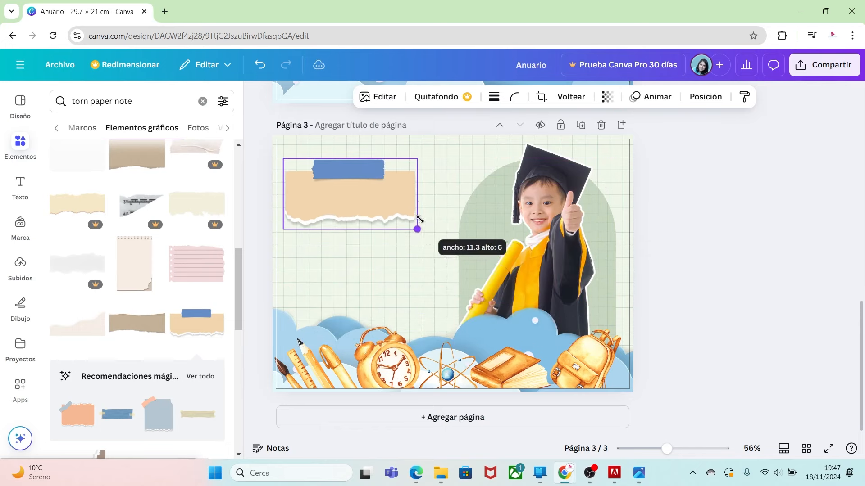
{"action": "left_click_drag", "start_coordinate": [369, 193], "coordinate": [386, 186]}
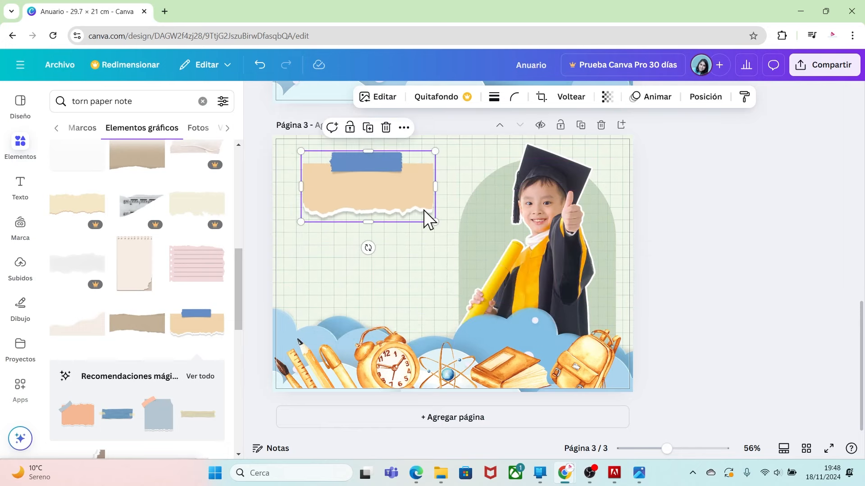
{"action": "left_click", "coordinate": [668, 277]}
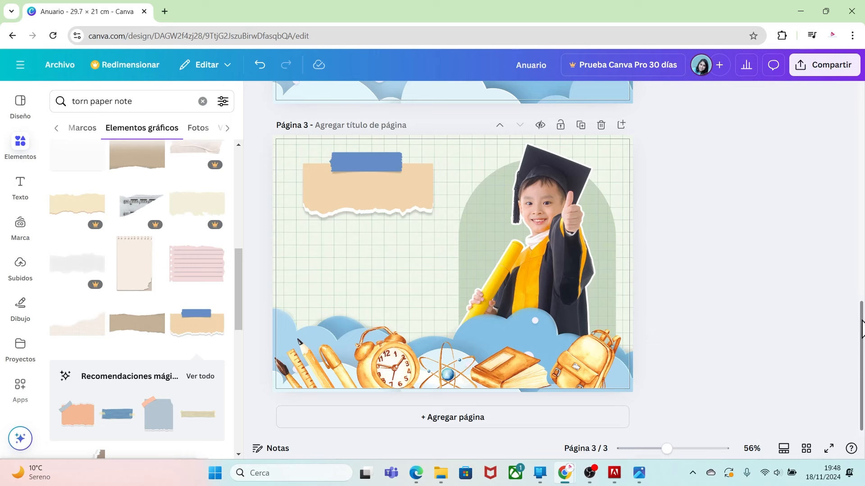
Copy the "Anuario" title text from the cover onto page 3.
{"action": "left_click_drag", "start_coordinate": [861, 327], "coordinate": [862, 189]}
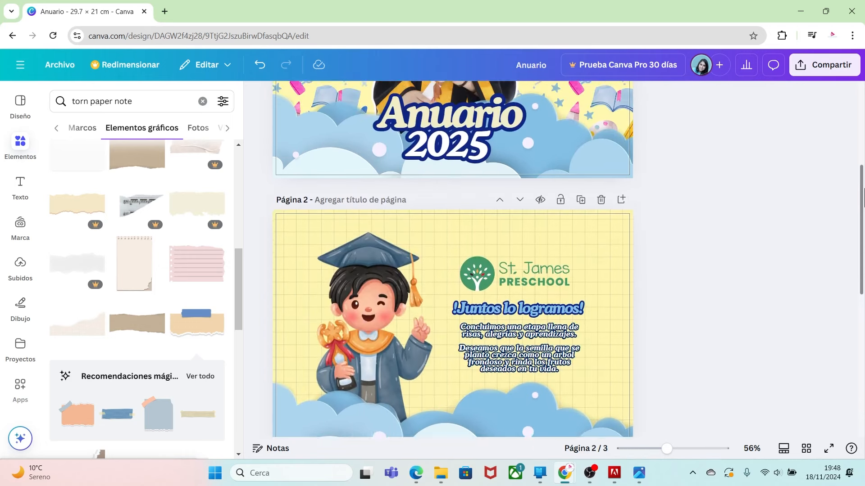
{"action": "left_click", "coordinate": [481, 131]}
{"action": "scroll", "coordinate": [555, 324], "scroll_direction": "down", "scroll_amount": 10}
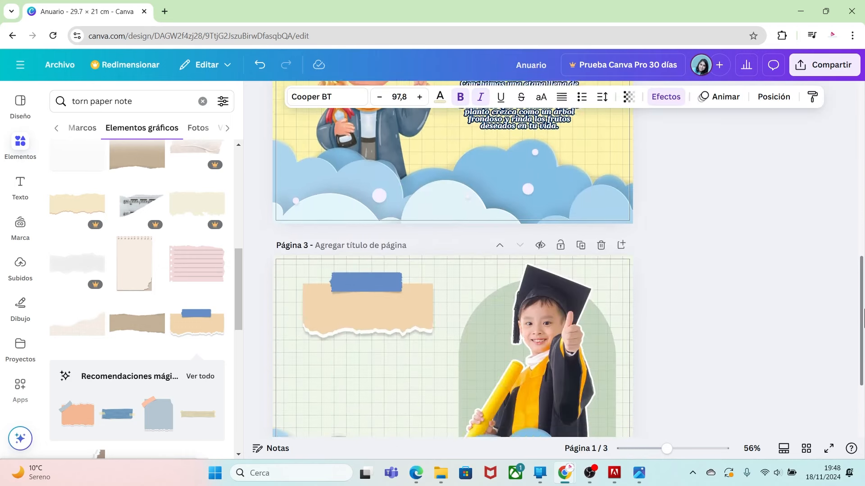
{"action": "type", "text": "Anuario"}
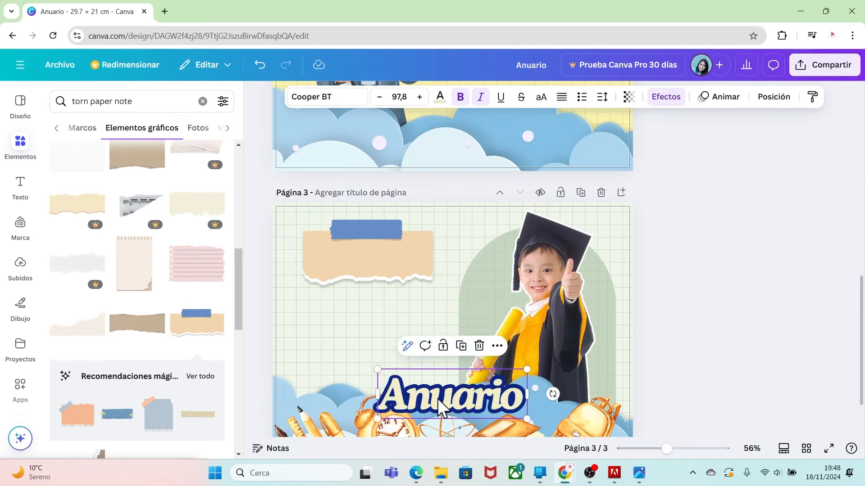
Replace the copied title's text with the graduate's full name and center it on the torn paper note at font size 57,1.
{"action": "left_click_drag", "start_coordinate": [436, 402], "coordinate": [375, 266]}
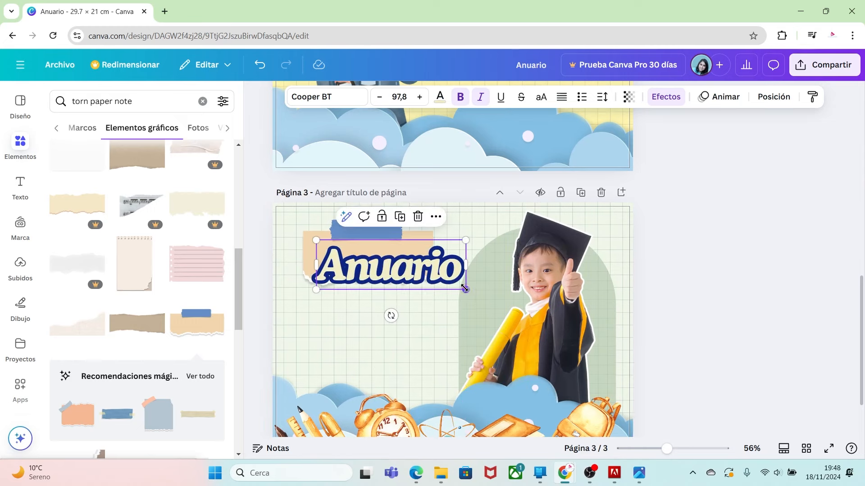
{"action": "left_click_drag", "start_coordinate": [466, 290], "coordinate": [421, 275]}
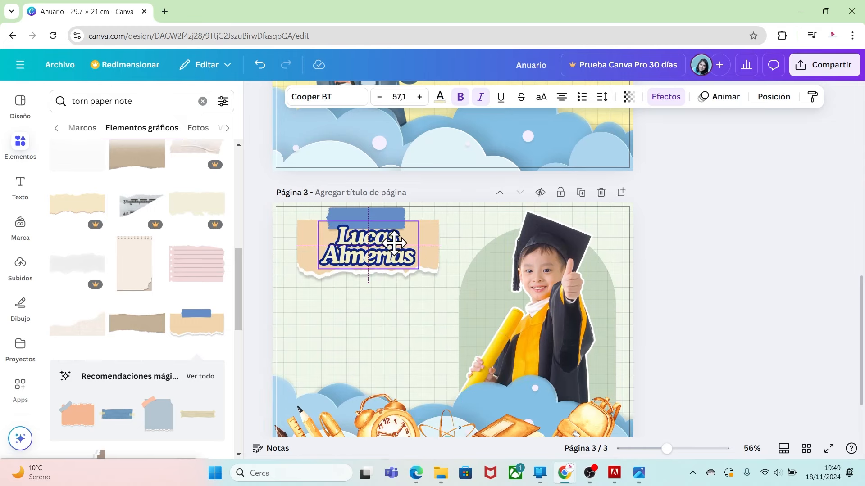
{"action": "left_click_drag", "start_coordinate": [394, 243], "coordinate": [394, 243]}
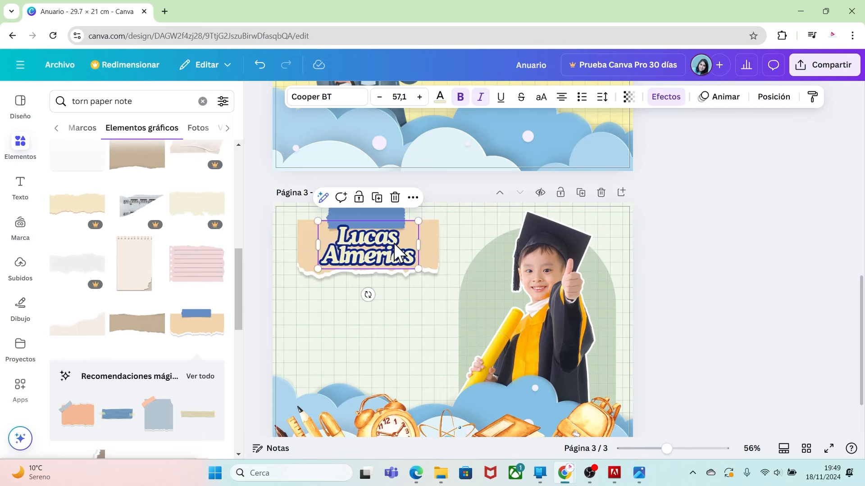
{"action": "left_click", "coordinate": [679, 329]}
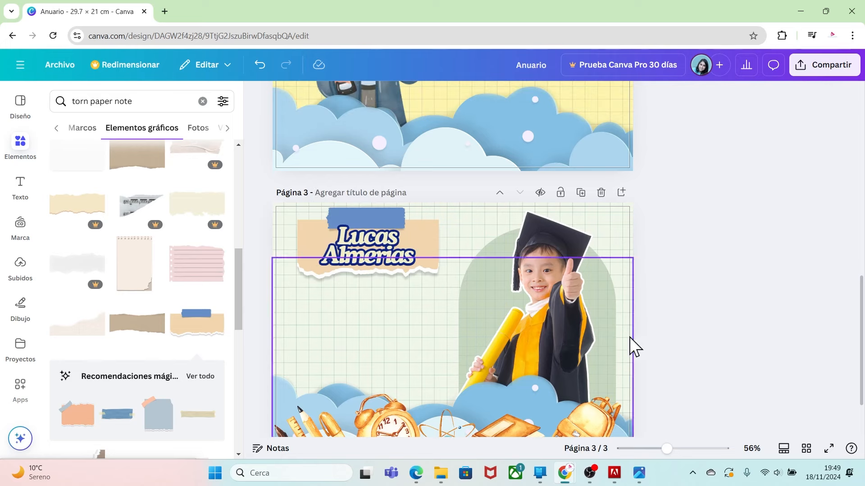
Apply the Bali filter from the Warm group to the torn paper note behind the graduate's name.
{"action": "left_click", "coordinate": [306, 228]}
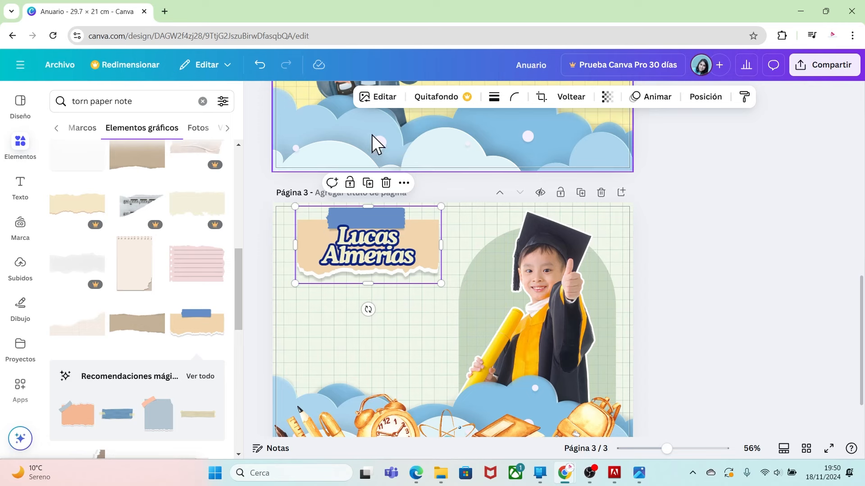
{"action": "left_click", "coordinate": [381, 98]}
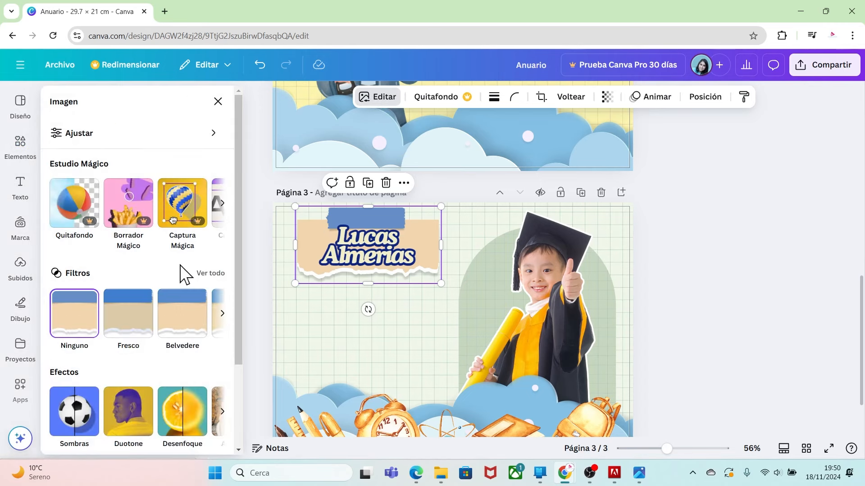
{"action": "left_click", "coordinate": [208, 275]}
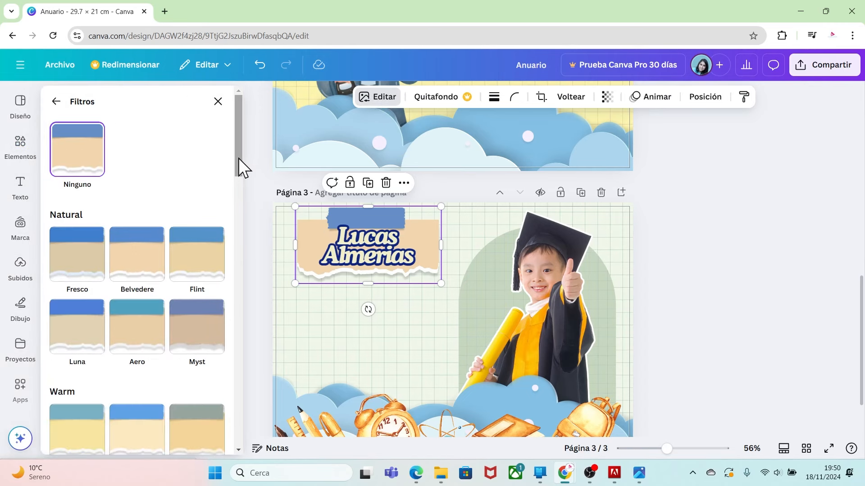
{"action": "left_click_drag", "start_coordinate": [239, 158], "coordinate": [240, 180]}
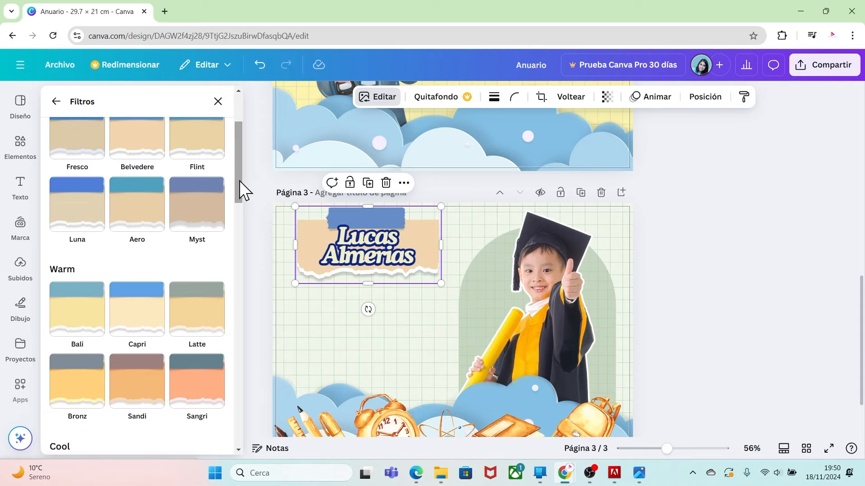
{"action": "left_click", "coordinate": [93, 322]}
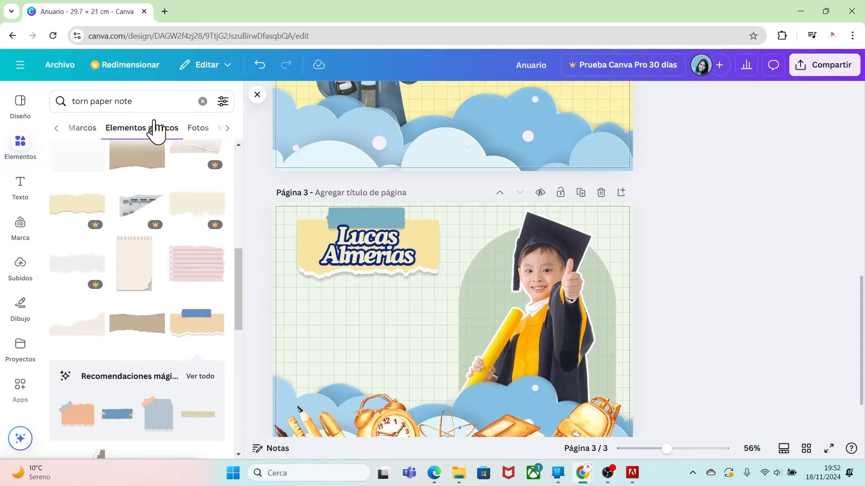
Search the graphic elements for "brush stroke element" and look through the brush strokes for page 3.
{"action": "left_click", "coordinate": [147, 103]}
{"action": "left_click_drag", "start_coordinate": [147, 103], "coordinate": [72, 108]}
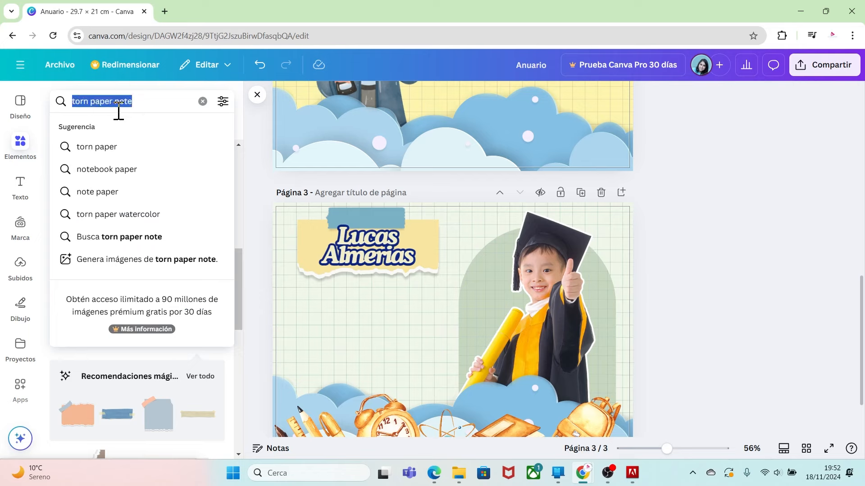
{"action": "type", "text": "brush strok"}
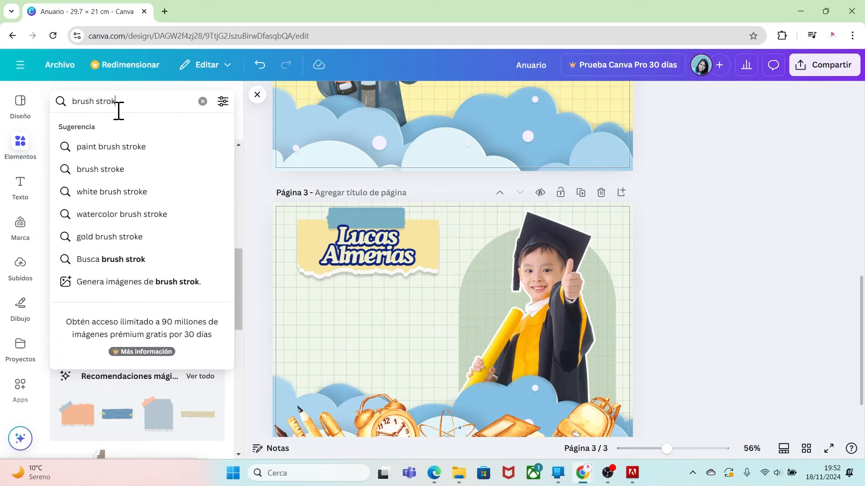
{"action": "type", "text": "e element"}
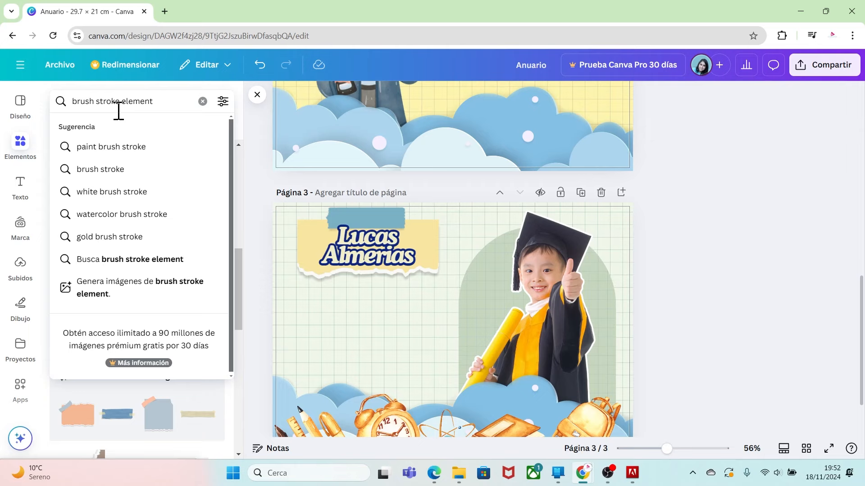
{"action": "key", "text": "Return"}
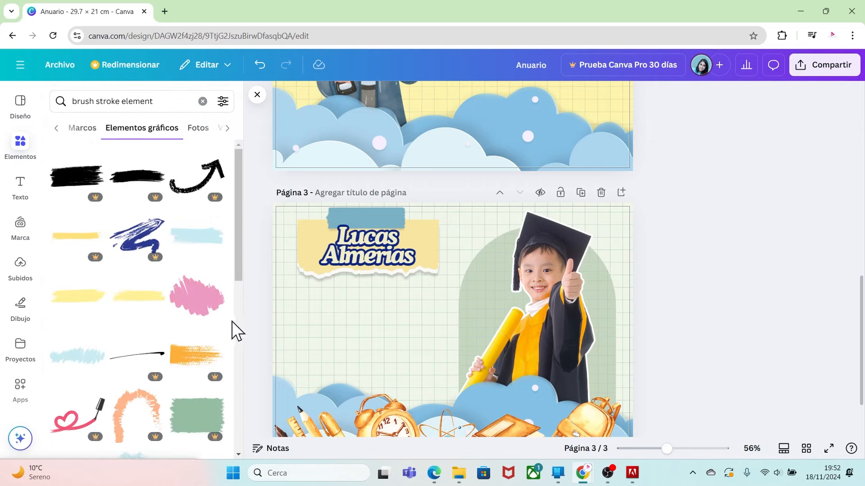
{"action": "left_click_drag", "start_coordinate": [240, 267], "coordinate": [238, 286]}
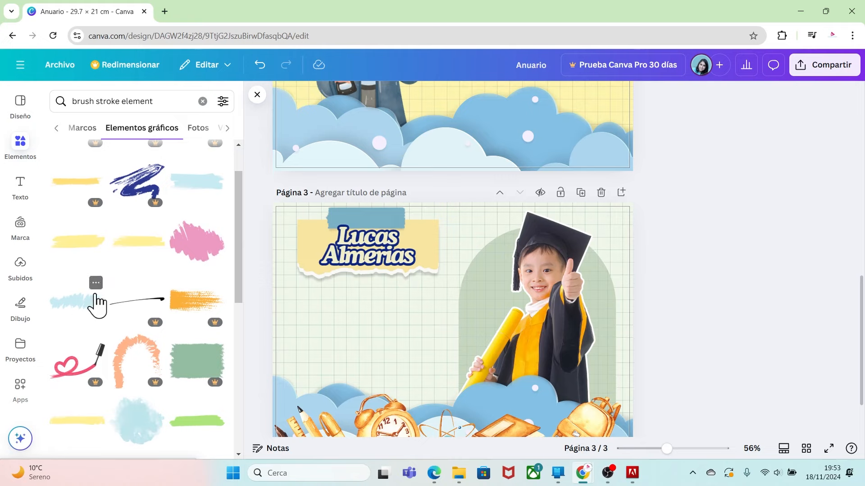
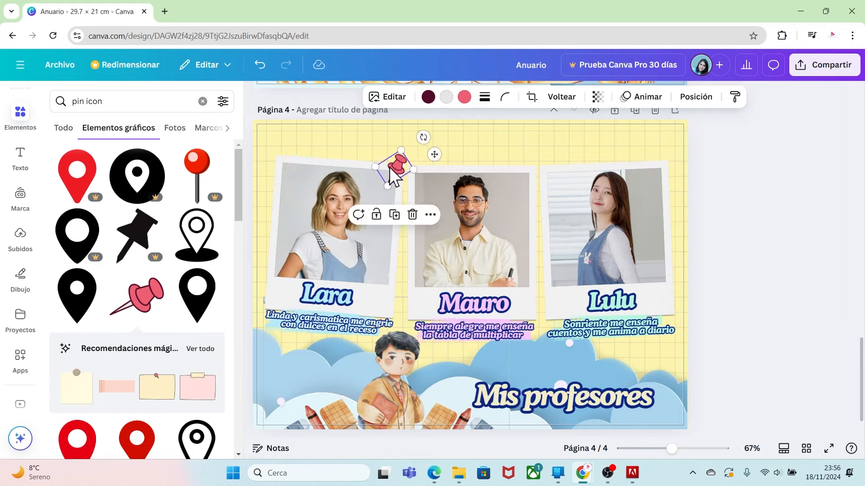
Recolor the pushpin on page 4's first polaroid with fill #85c1e5 and the dark blue outline sampled from the teacher's name, #0E2683.
{"action": "left_click", "coordinate": [465, 97]}
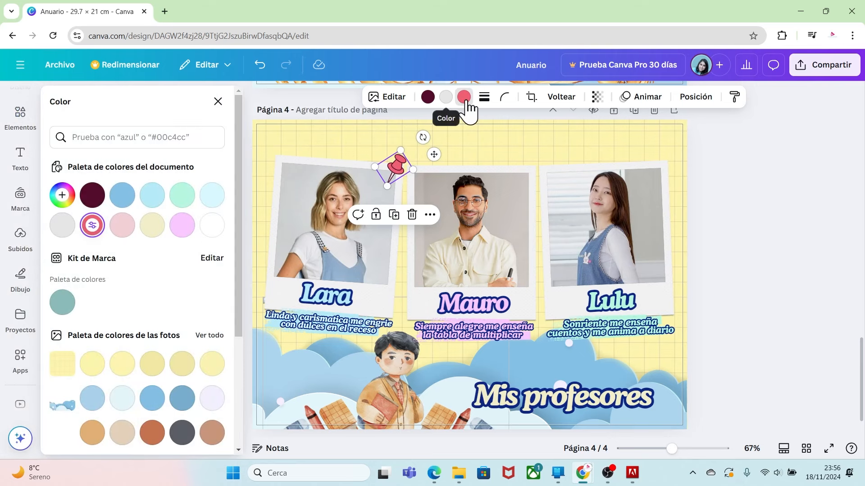
{"action": "left_click", "coordinate": [126, 198]}
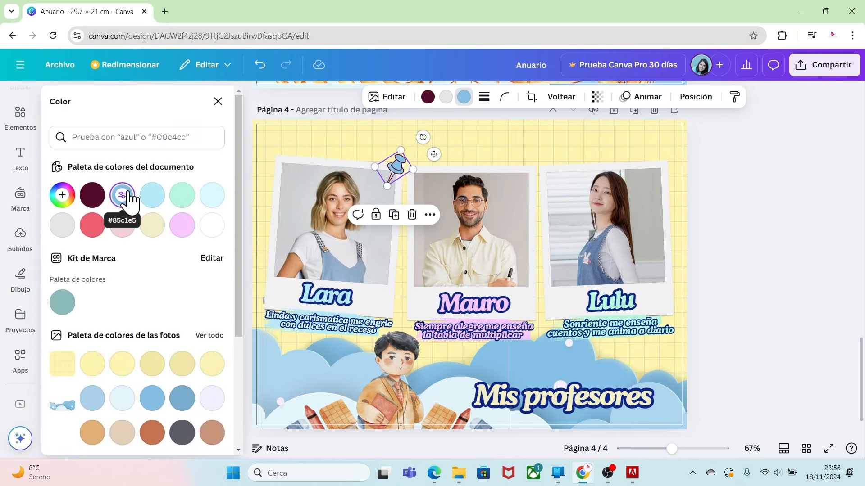
{"action": "left_click", "coordinate": [427, 99]}
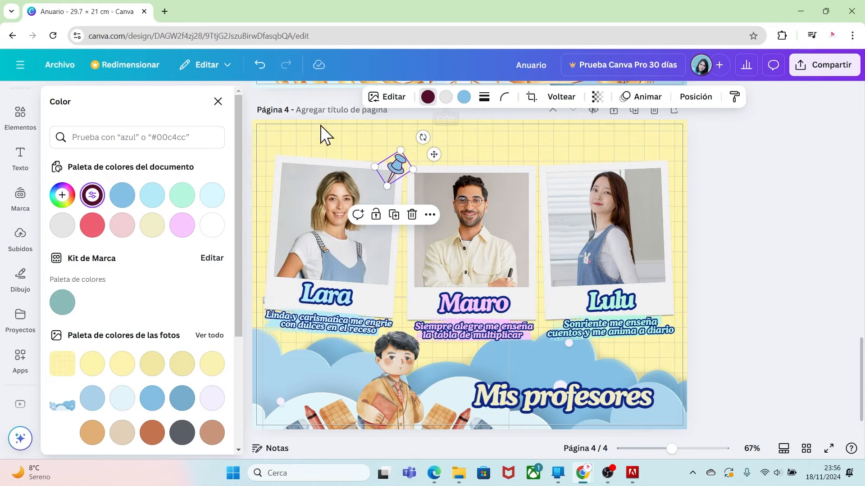
{"action": "left_click", "coordinate": [63, 198]}
{"action": "left_click", "coordinate": [204, 311]}
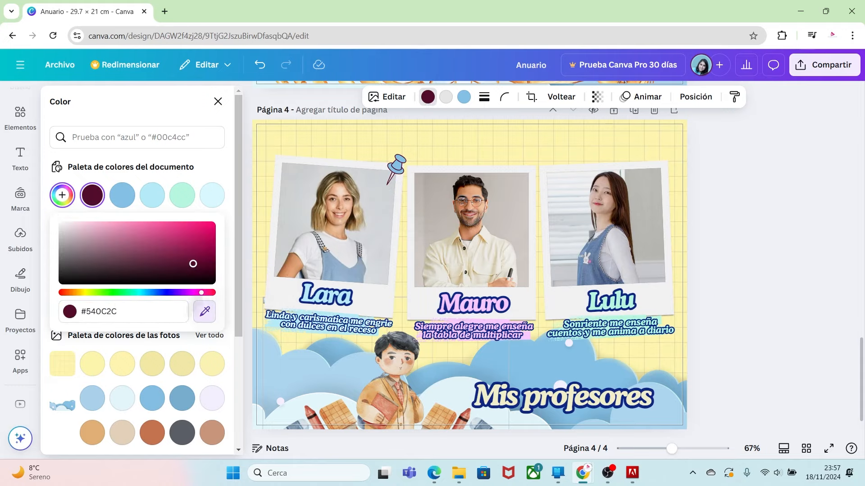
{"action": "left_click", "coordinate": [321, 298]}
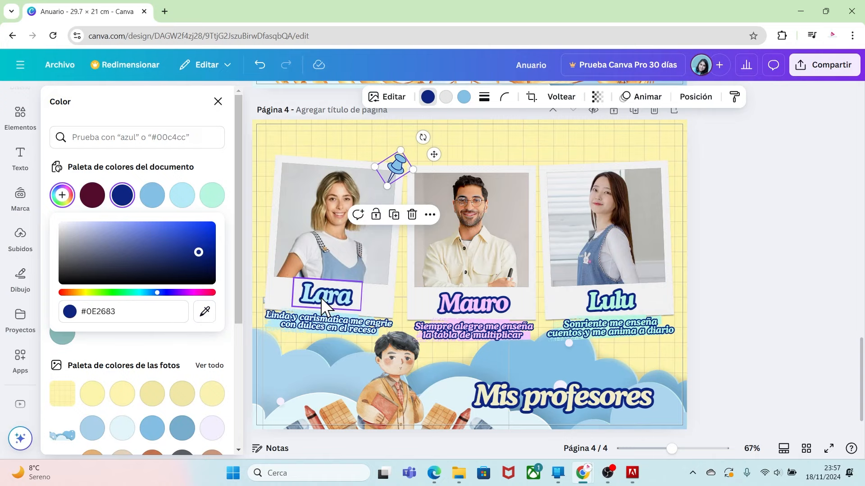
Place a copy of the pushpin on the middle polaroid's upper-right corner and recolor its fill light pink-lilac from the document palette.
{"action": "left_click", "coordinate": [397, 170]}
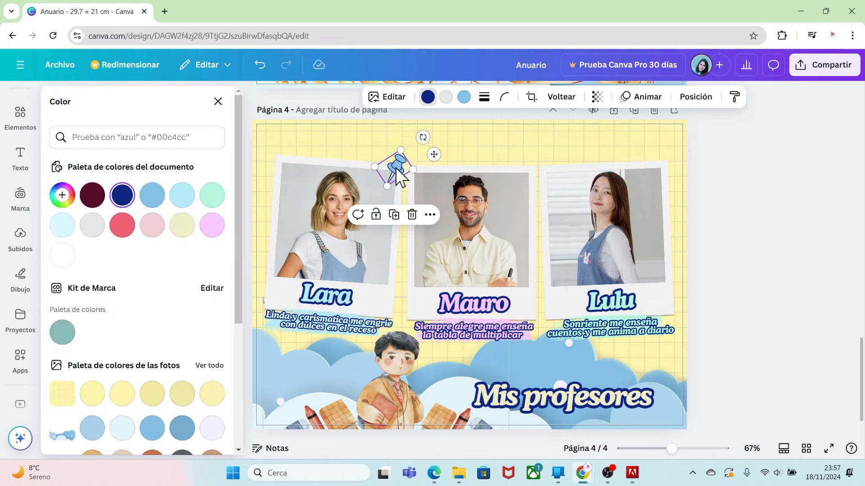
{"action": "left_click_drag", "start_coordinate": [397, 170], "coordinate": [531, 171]}
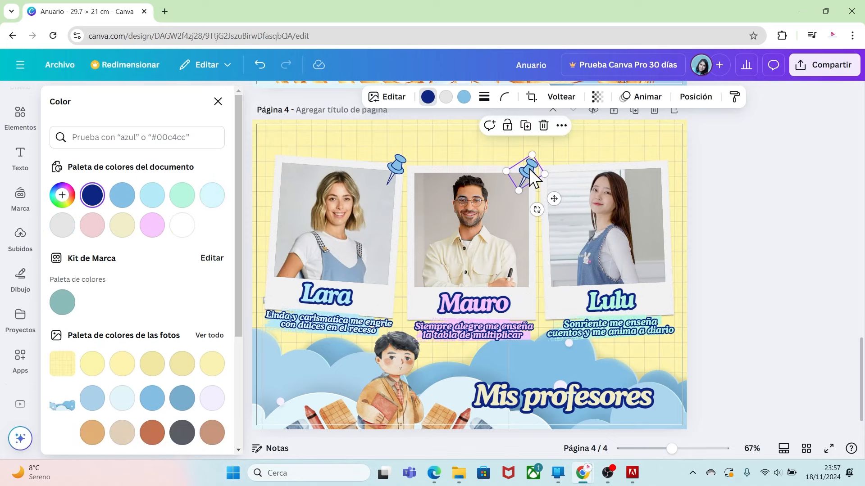
{"action": "left_click", "coordinate": [464, 97]}
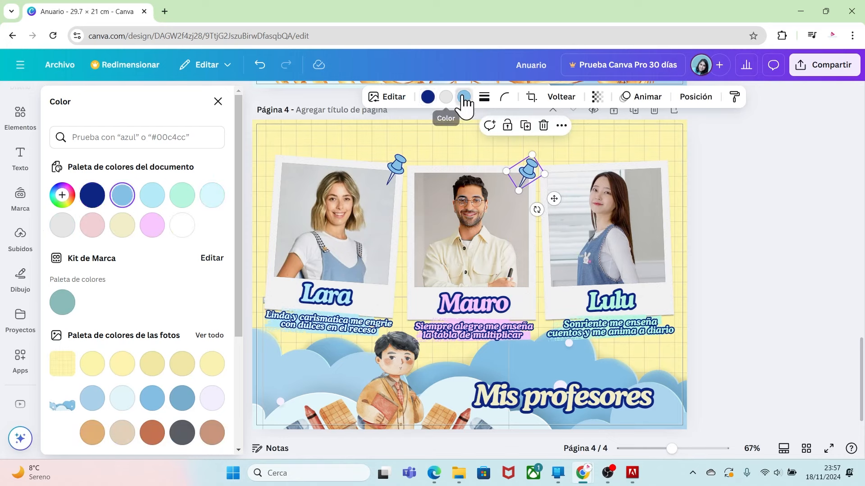
{"action": "left_click", "coordinate": [153, 226]}
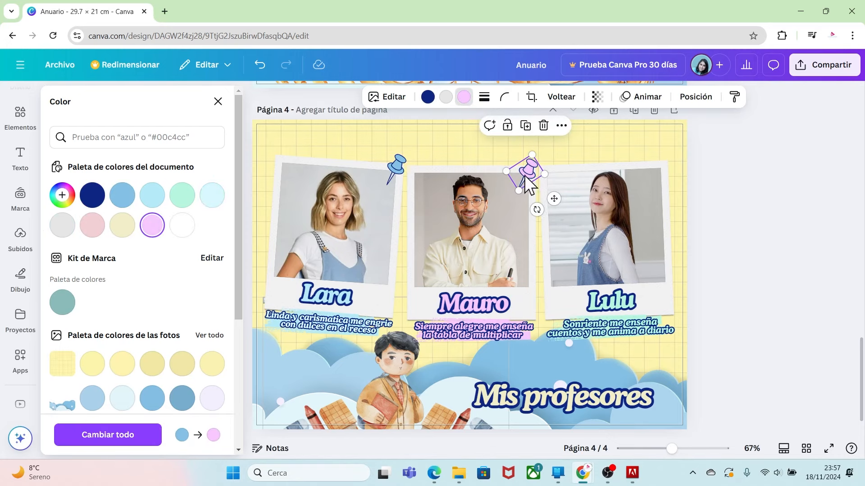
Duplicate the lilac pushpin onto the third polaroid's upper-right corner and change its fill to the document palette's mint green.
{"action": "key", "text": "ctrl+d"}
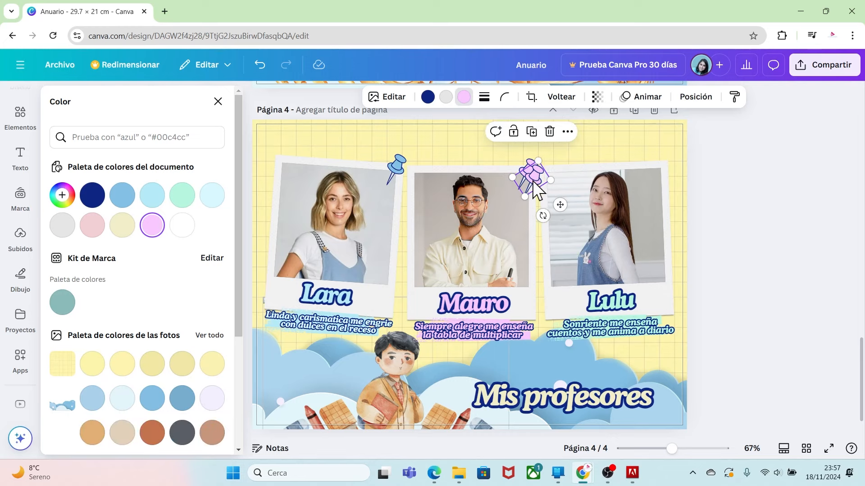
{"action": "left_click_drag", "start_coordinate": [536, 189], "coordinate": [665, 170]}
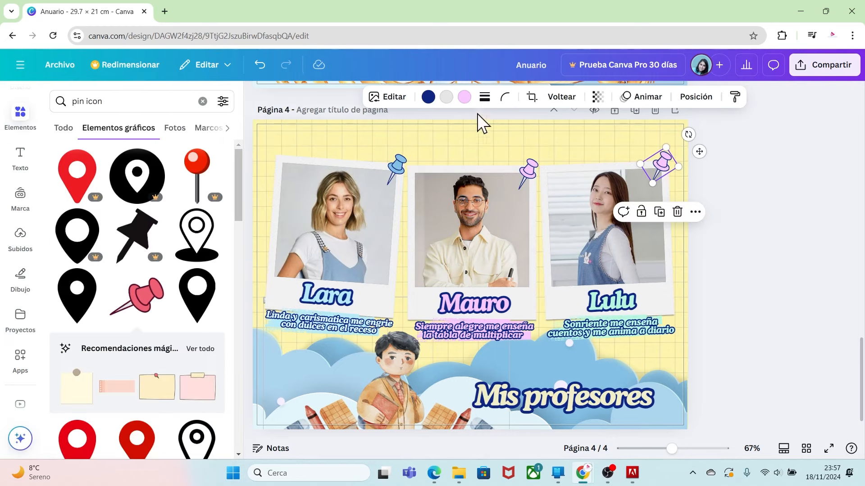
{"action": "left_click", "coordinate": [465, 98]}
{"action": "left_click", "coordinate": [179, 198]}
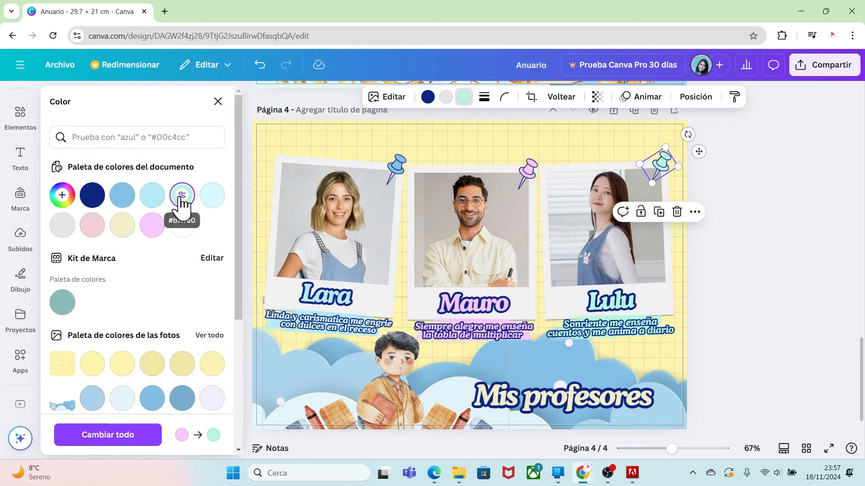
{"action": "left_click", "coordinate": [733, 271]}
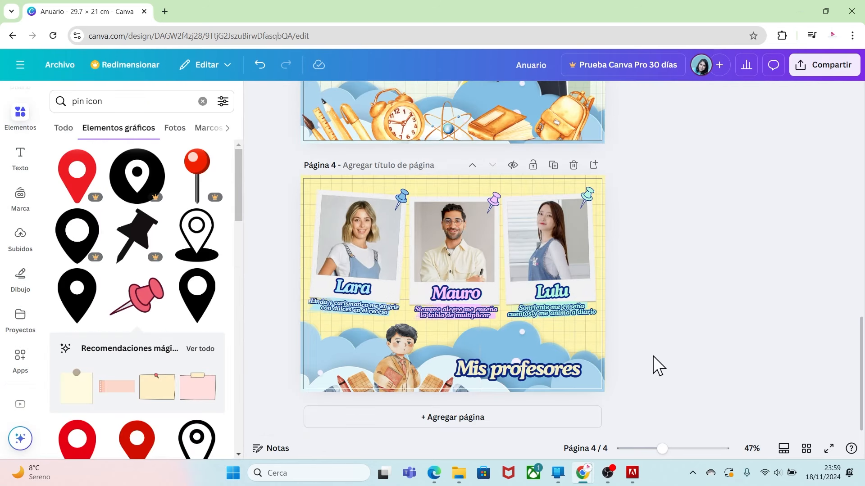
Duplicate page 4 as page 5 and delete the middle teacher's polaroid, pushpin and name from the copy.
{"action": "left_click", "coordinate": [554, 165]}
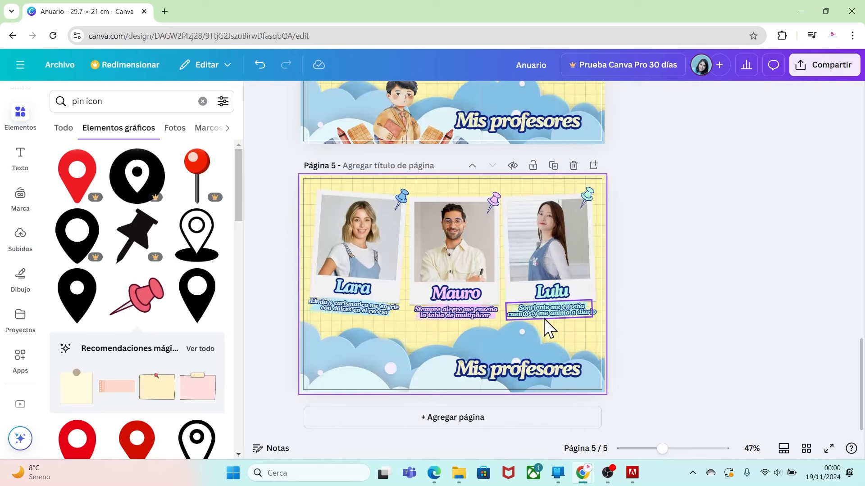
{"action": "left_click", "coordinate": [463, 249]}
{"action": "key", "text": "Delete"}
{"action": "left_click", "coordinate": [494, 201]}
{"action": "key", "text": "Delete"}
{"action": "left_click", "coordinate": [465, 292]}
{"action": "key", "text": "Delete"}
Delete the third teacher's polaroid, pushpin and name and the other teacher items from page 5, keeping the first caption and the title.
{"action": "left_click", "coordinate": [543, 252]}
{"action": "key", "text": "Delete"}
{"action": "left_click", "coordinate": [587, 195]}
{"action": "key", "text": "Delete"}
{"action": "left_click", "coordinate": [555, 295]}
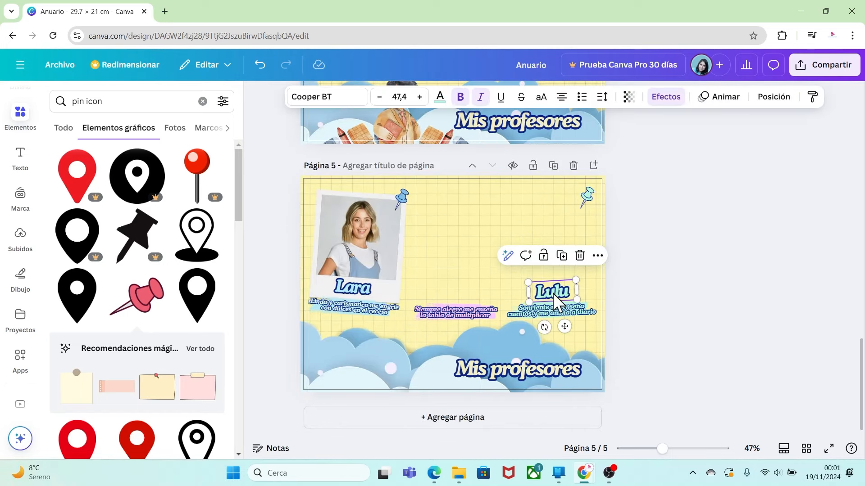
{"action": "key", "text": "Delete"}
{"action": "left_click", "coordinate": [559, 311]}
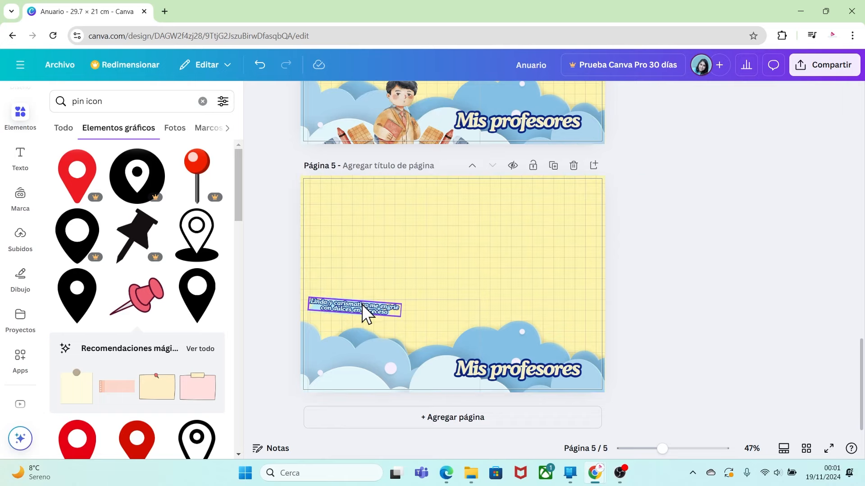
Move the remaining caption on page 5 above the title and change the title text to "Mis clases".
{"action": "left_click_drag", "start_coordinate": [361, 309], "coordinate": [523, 315]}
{"action": "left_click", "coordinate": [621, 328]}
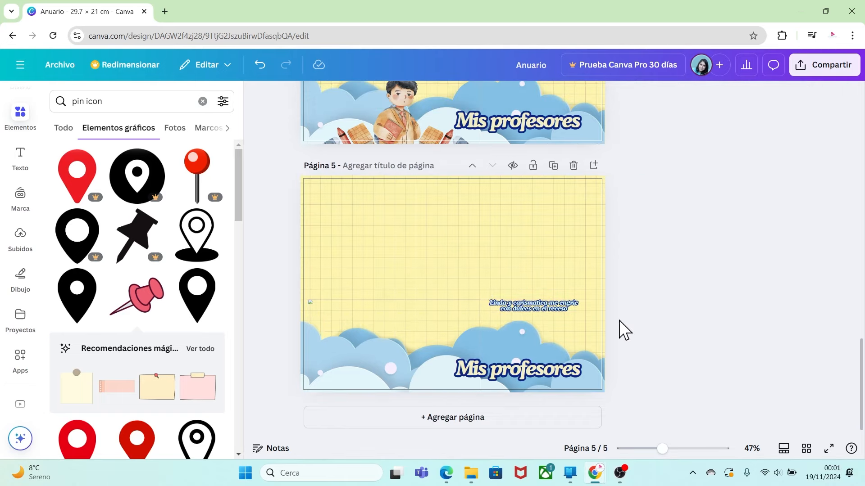
{"action": "left_click_drag", "start_coordinate": [660, 452], "coordinate": [666, 454]}
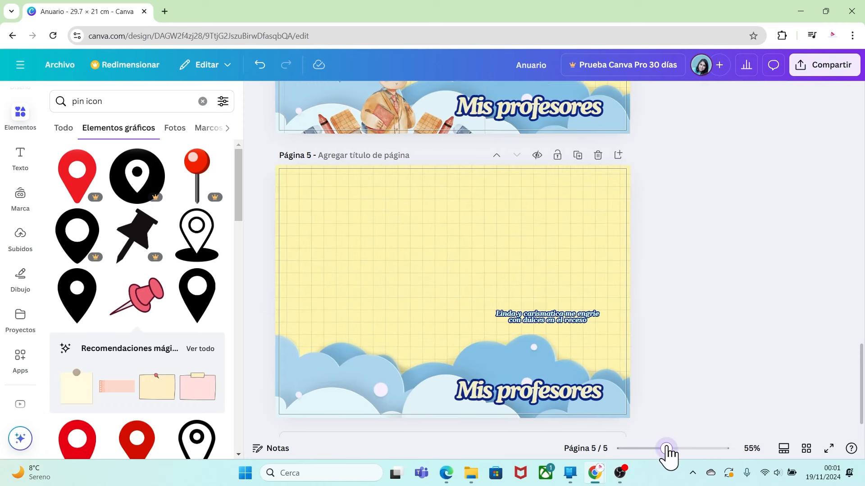
{"action": "double_click", "coordinate": [599, 397]}
{"action": "type", "text": "clases"}
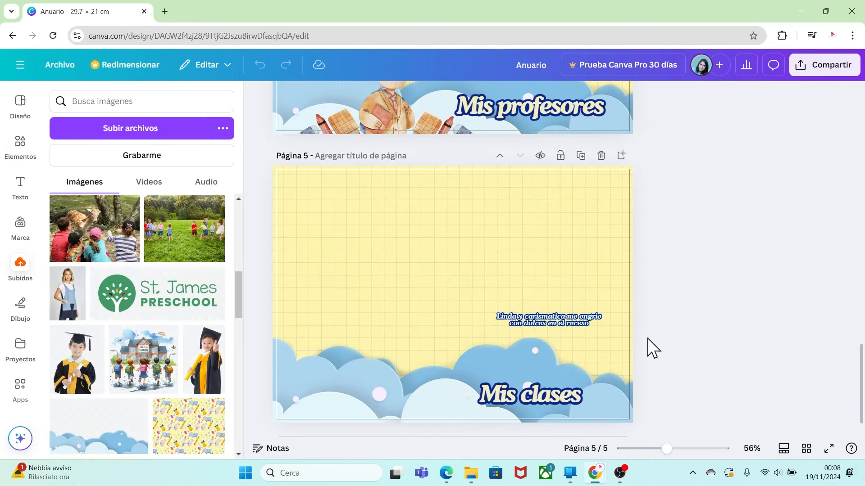
Add the uploaded "Back to School" illustration to page 5 and fit it over the clouds along the page's lower edge, beside the title.
{"action": "left_click", "coordinate": [143, 375]}
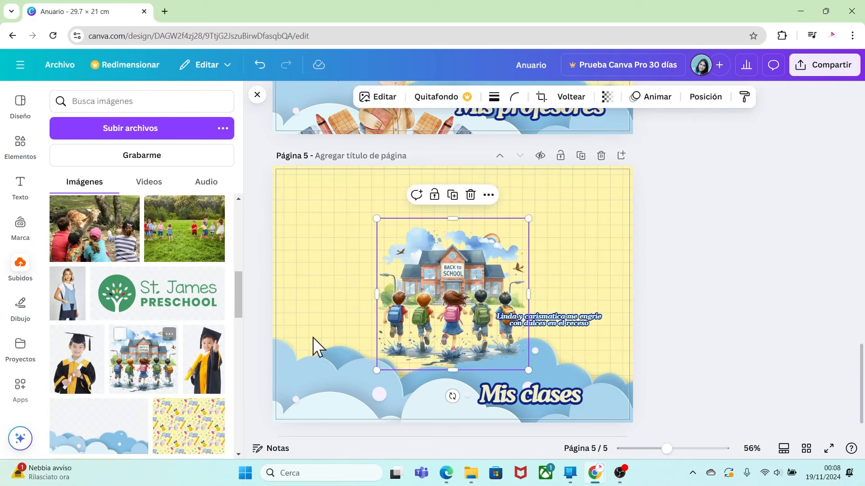
{"action": "left_click_drag", "start_coordinate": [429, 308], "coordinate": [343, 388]}
{"action": "left_click_drag", "start_coordinate": [442, 311], "coordinate": [459, 294]}
{"action": "left_click_drag", "start_coordinate": [373, 335], "coordinate": [424, 281]}
{"action": "scroll", "coordinate": [476, 388], "scroll_direction": "down", "scroll_amount": 1}
{"action": "left_click_drag", "start_coordinate": [381, 378], "coordinate": [381, 320]}
{"action": "left_click_drag", "start_coordinate": [406, 273], "coordinate": [410, 342]}
{"action": "left_click_drag", "start_coordinate": [471, 277], "coordinate": [457, 285]}
{"action": "left_click", "coordinate": [675, 322]}
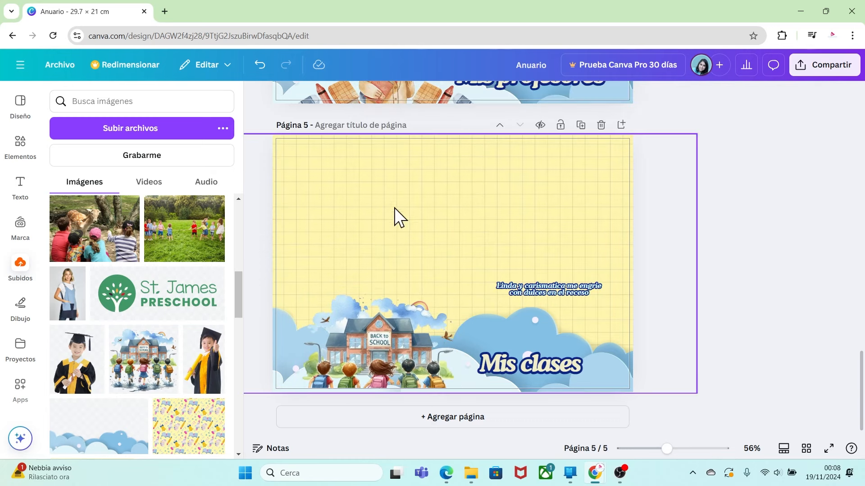
Search the elements for "polaroid" and add the white "Taped polaroid frame" mockup to page 5.
{"action": "left_click", "coordinate": [19, 143]}
{"action": "left_click", "coordinate": [67, 100]}
{"action": "type", "text": "po"}
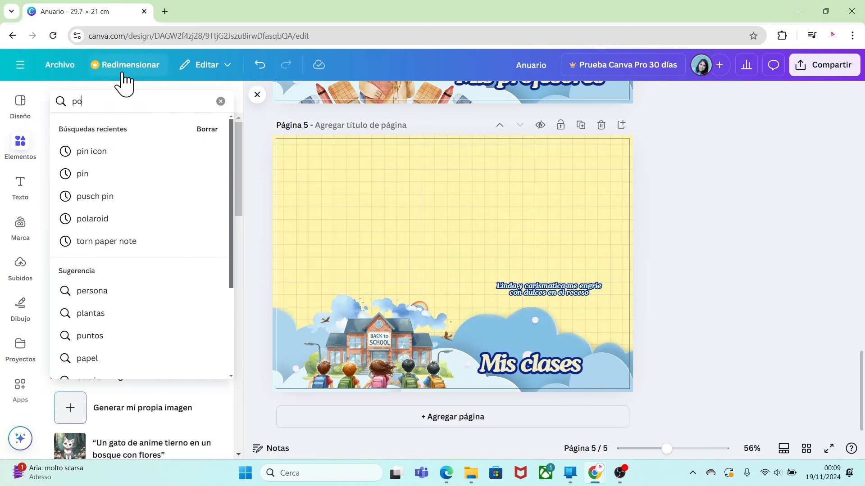
{"action": "type", "text": "laroid"}
{"action": "key", "text": "Return"}
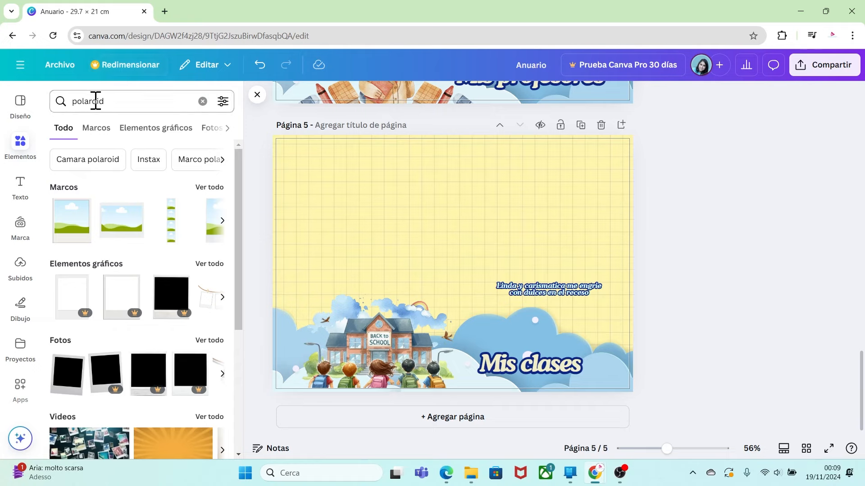
{"action": "left_click", "coordinate": [228, 130]}
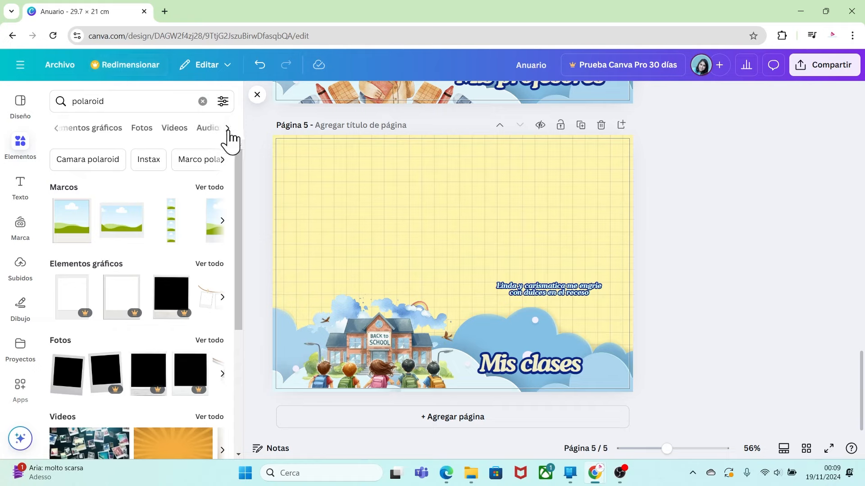
{"action": "left_click", "coordinate": [227, 129]}
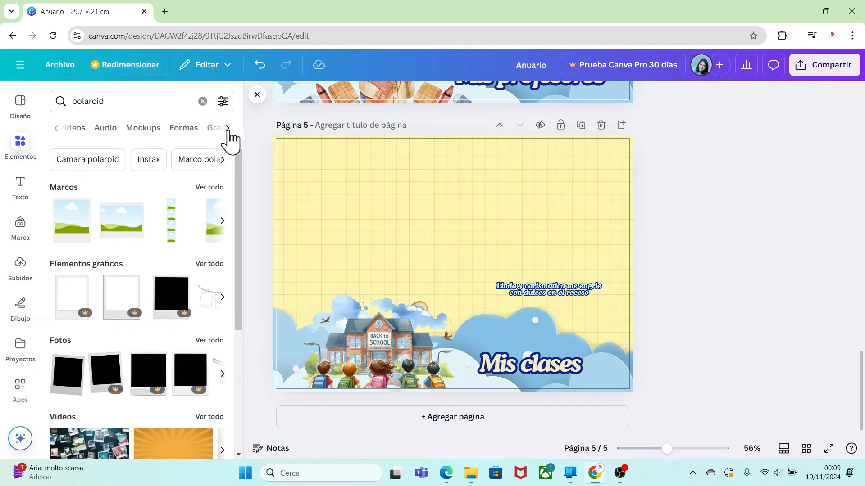
{"action": "left_click", "coordinate": [143, 128]}
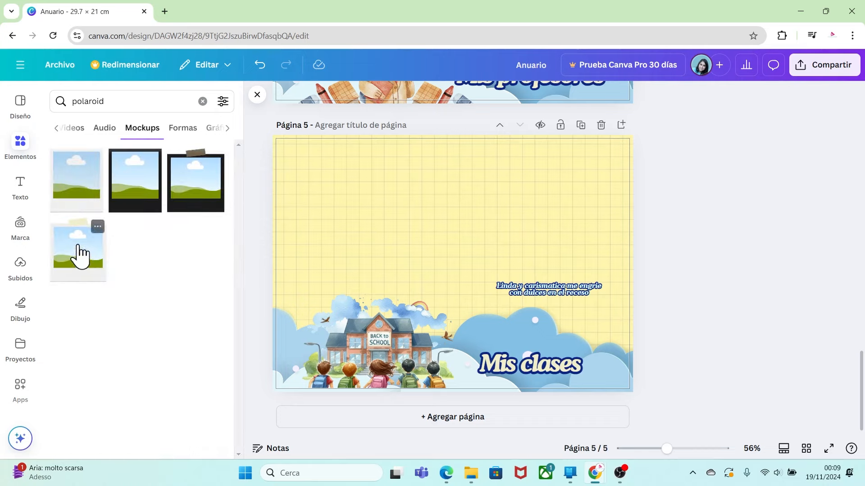
{"action": "left_click", "coordinate": [99, 228]}
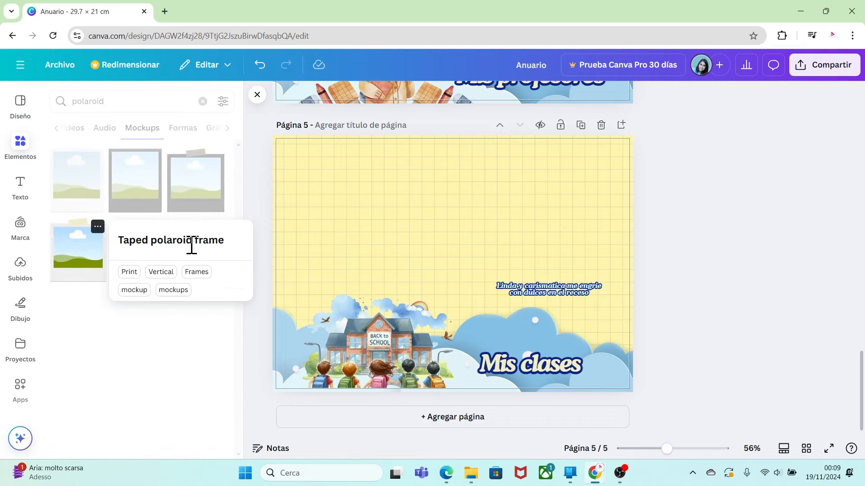
{"action": "left_click", "coordinate": [78, 256]}
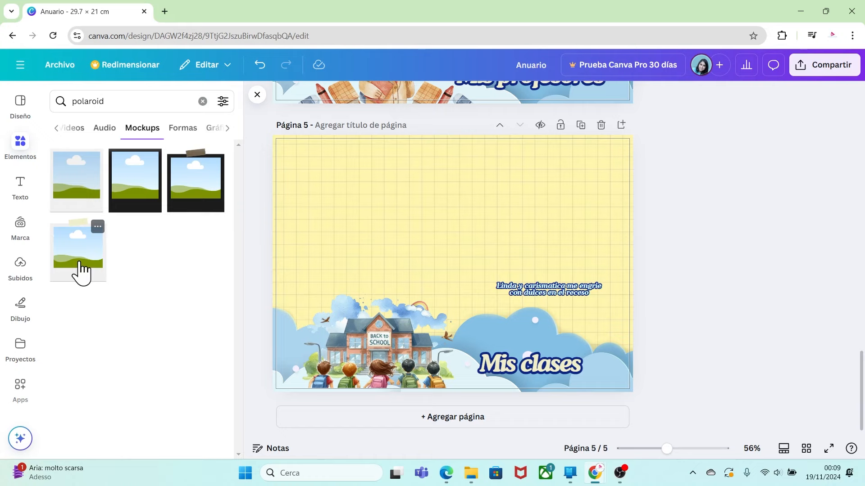
{"action": "left_click", "coordinate": [80, 268]}
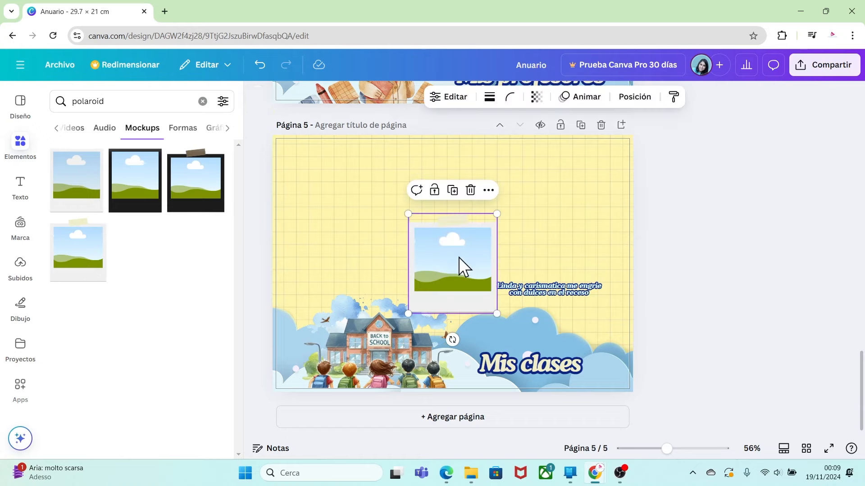
Enlarge the polaroid frame, copy it into a staggered row of three across page 5, and lower the caption closer to the title.
{"action": "left_click_drag", "start_coordinate": [450, 258], "coordinate": [327, 196]}
{"action": "left_click_drag", "start_coordinate": [373, 252], "coordinate": [389, 269]}
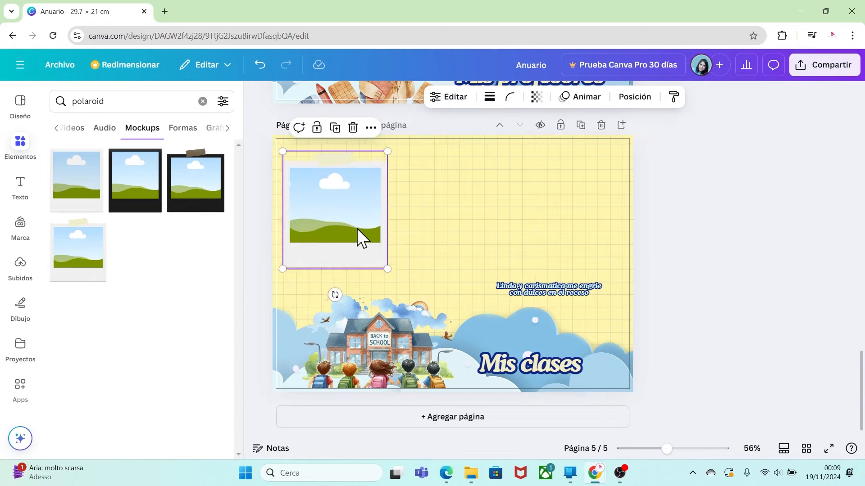
{"action": "left_click_drag", "start_coordinate": [336, 226], "coordinate": [444, 235]}
{"action": "left_click_drag", "start_coordinate": [432, 237], "coordinate": [537, 225]}
{"action": "left_click_drag", "start_coordinate": [583, 292], "coordinate": [584, 331]}
{"action": "left_click", "coordinate": [685, 257]}
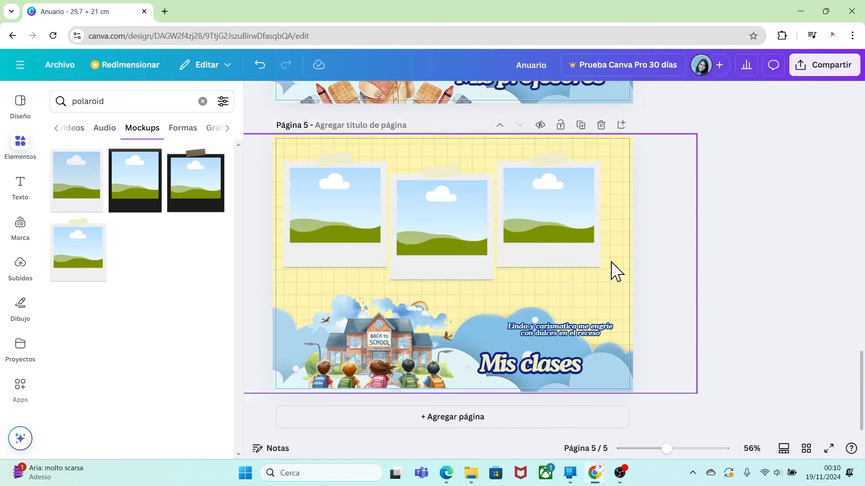
Select all three polaroid frames together and enlarge them so the row spans the width of page 5.
{"action": "left_click_drag", "start_coordinate": [614, 261], "coordinate": [360, 196]}
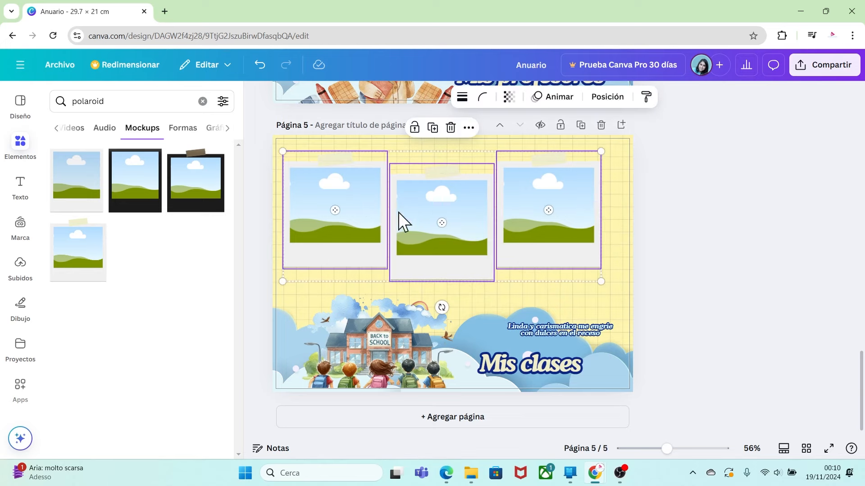
{"action": "left_click_drag", "start_coordinate": [601, 281], "coordinate": [622, 291]}
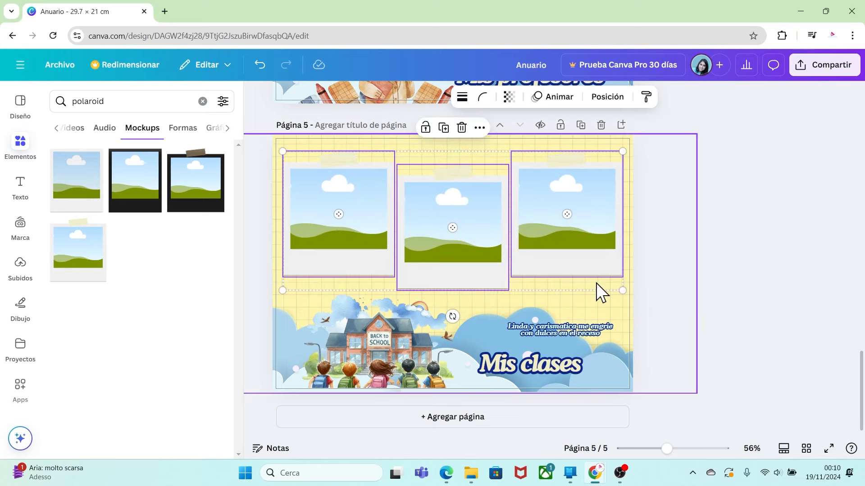
{"action": "left_click_drag", "start_coordinate": [622, 152], "coordinate": [624, 151]}
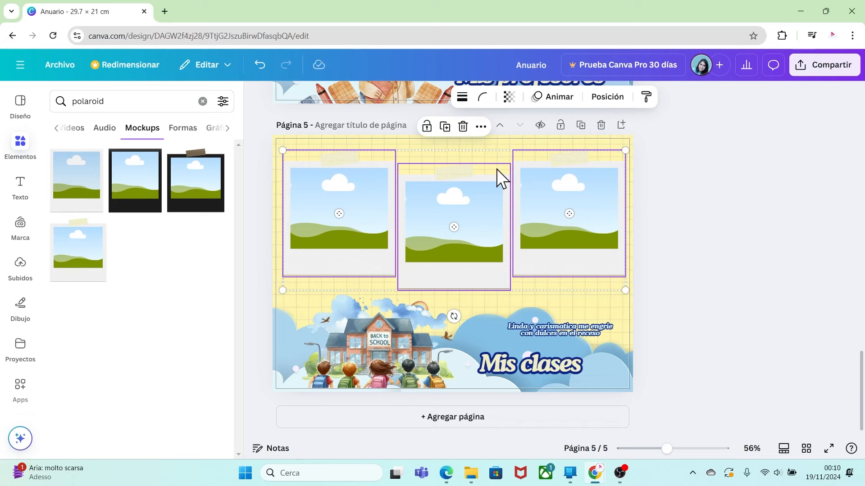
{"action": "left_click", "coordinate": [656, 325]}
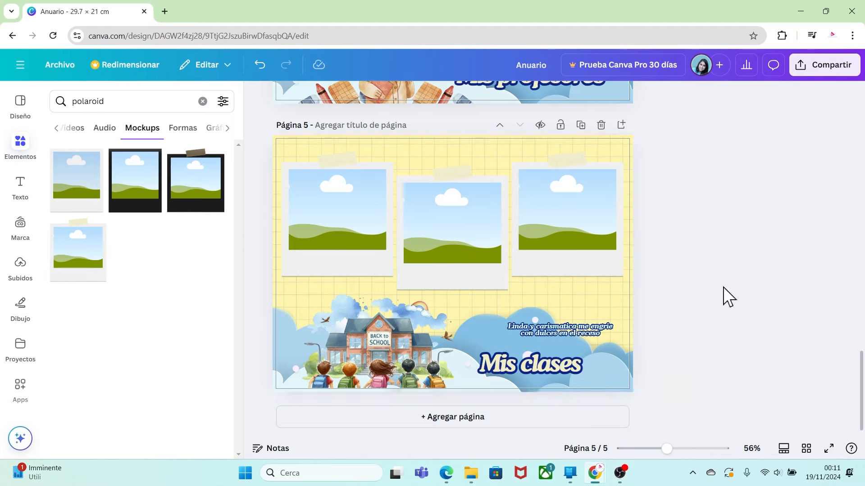
Apply the Polar filter to the yellow grid background image on page 5.
{"action": "left_click", "coordinate": [617, 142]}
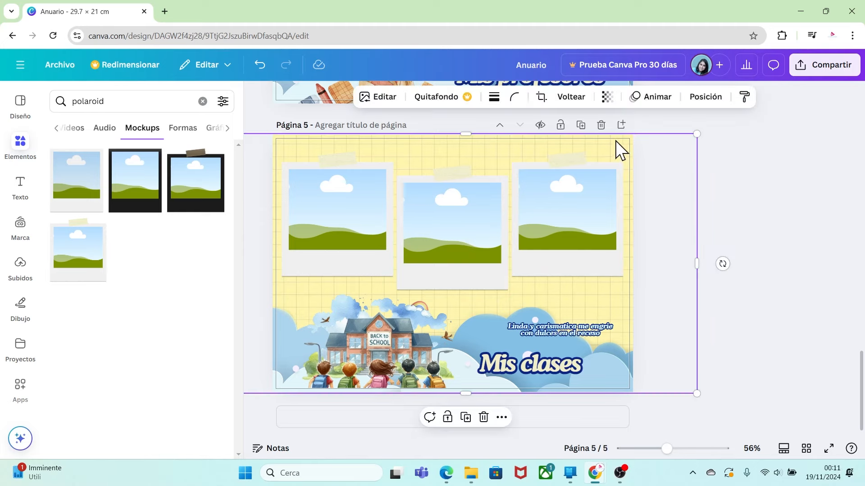
{"action": "left_click", "coordinate": [391, 98]}
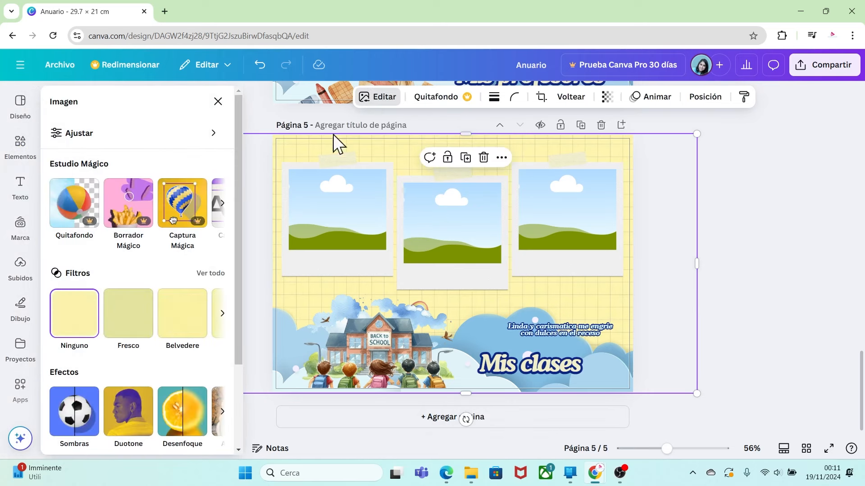
{"action": "left_click", "coordinate": [205, 275]}
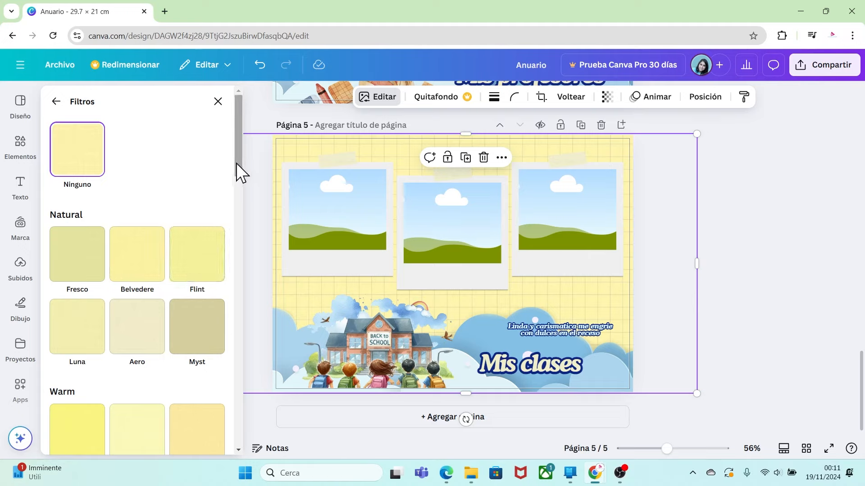
{"action": "left_click_drag", "start_coordinate": [236, 163], "coordinate": [245, 270]}
{"action": "left_click", "coordinate": [142, 263]}
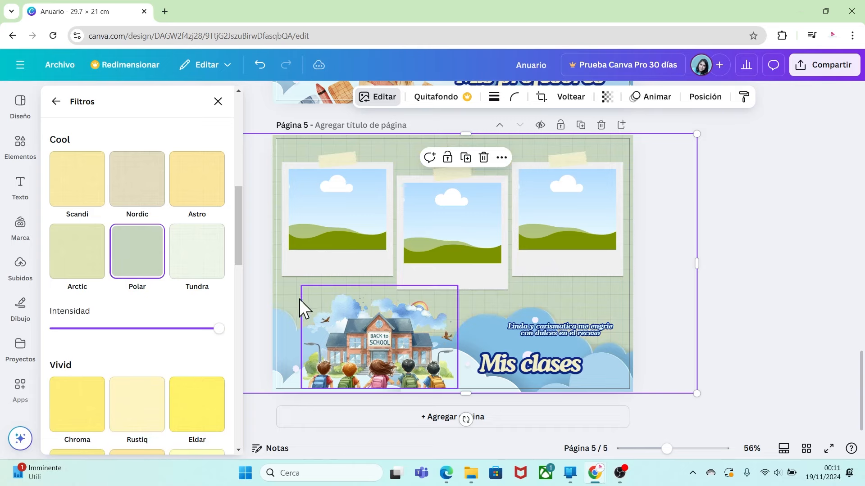
{"action": "left_click", "coordinate": [691, 347]}
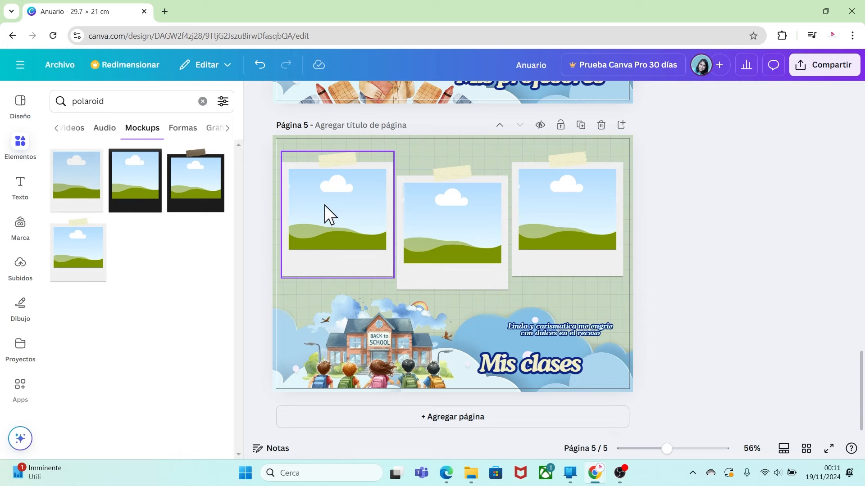
Insert the uploaded empty classroom photo into the third polaroid and enlarge and reposition it to fill the photo area.
{"action": "left_click", "coordinate": [21, 269]}
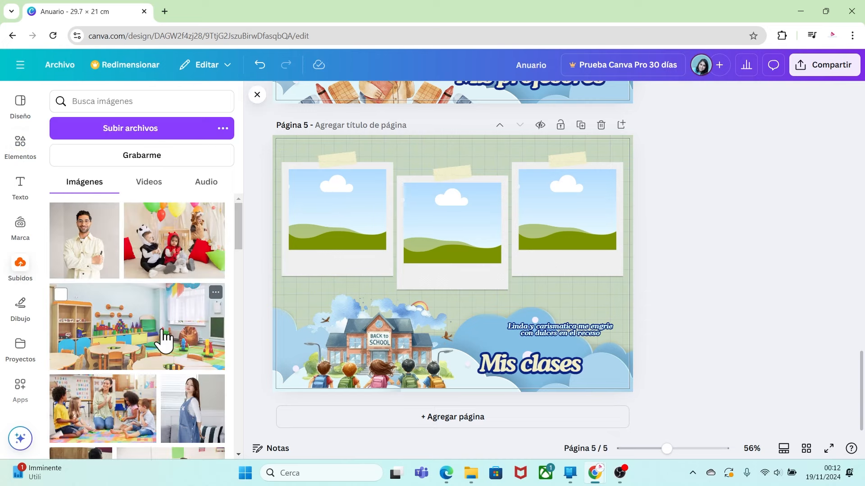
{"action": "left_click_drag", "start_coordinate": [155, 342], "coordinate": [547, 207]}
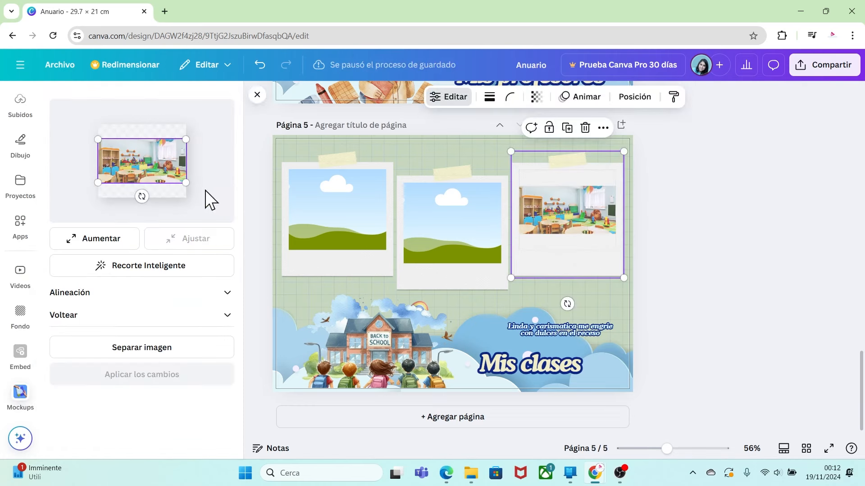
{"action": "left_click_drag", "start_coordinate": [187, 189], "coordinate": [227, 230]}
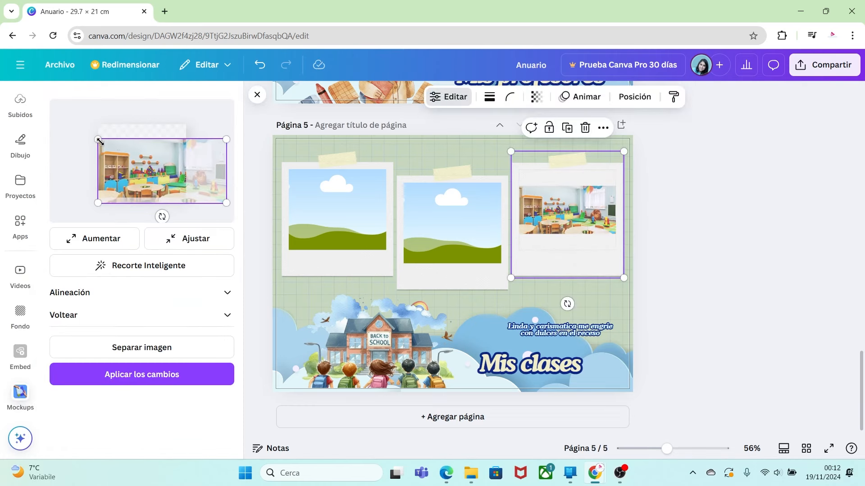
{"action": "left_click_drag", "start_coordinate": [100, 140], "coordinate": [70, 119]}
{"action": "left_click_drag", "start_coordinate": [123, 144], "coordinate": [139, 144]}
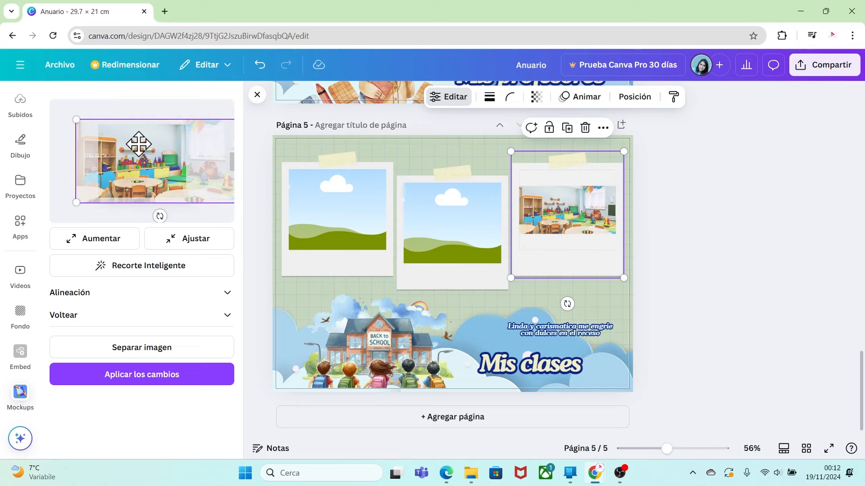
{"action": "left_click", "coordinate": [168, 379]}
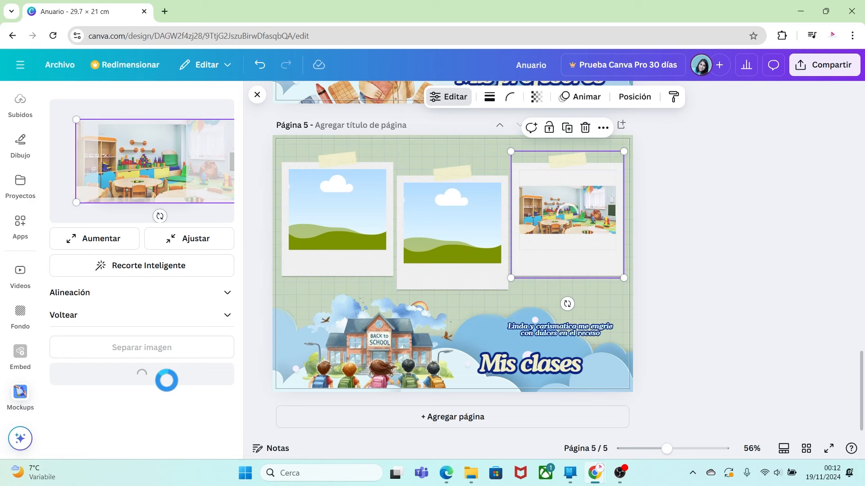
{"action": "left_click", "coordinate": [674, 341]}
Insert the uploaded photo of the teacher reading with children into the middle polaroid and enlarge it to fill the photo area.
{"action": "scroll", "coordinate": [236, 255], "scroll_direction": "down", "scroll_amount": 2}
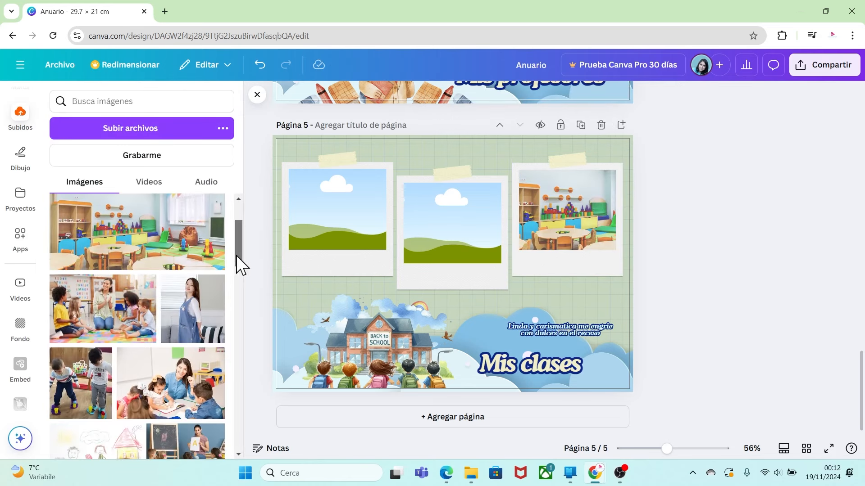
{"action": "left_click_drag", "start_coordinate": [193, 400], "coordinate": [423, 221]}
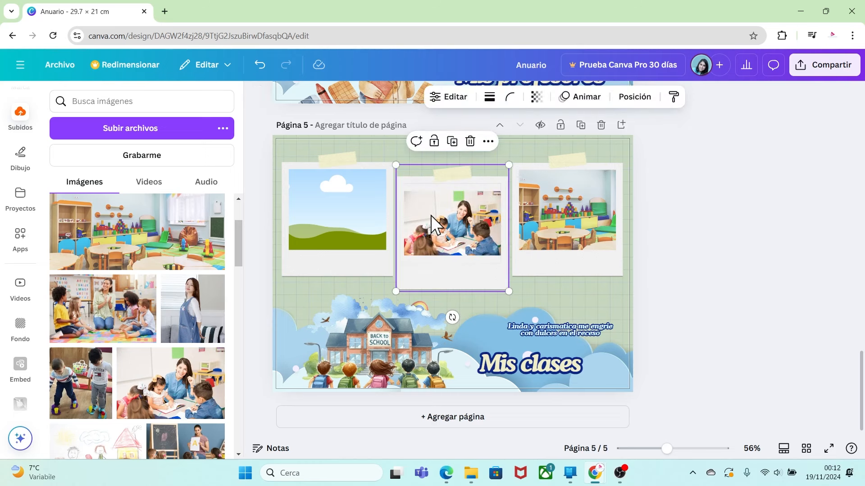
{"action": "left_click", "coordinate": [430, 215]}
{"action": "left_click_drag", "start_coordinate": [153, 165], "coordinate": [144, 163]}
{"action": "left_click_drag", "start_coordinate": [205, 119], "coordinate": [216, 111]}
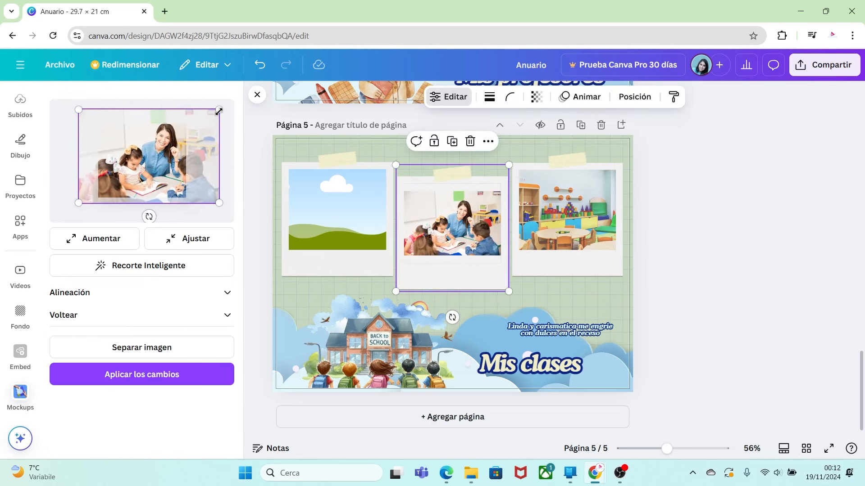
{"action": "left_click_drag", "start_coordinate": [156, 141], "coordinate": [144, 141]}
{"action": "left_click", "coordinate": [164, 375]}
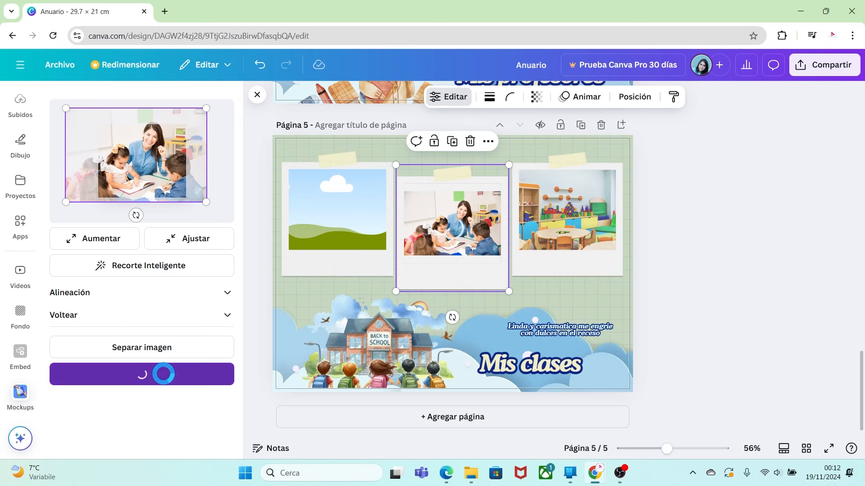
{"action": "left_click", "coordinate": [674, 338]}
Insert the uploaded photo of the teacher and children sitting on the floor into the first polaroid, enlarged and centred to fill it.
{"action": "scroll", "coordinate": [241, 242], "scroll_direction": "down", "scroll_amount": 2}
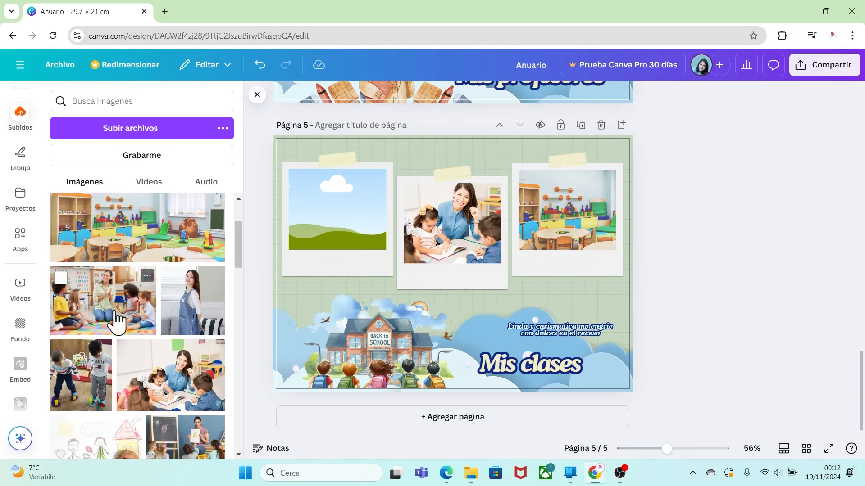
{"action": "left_click_drag", "start_coordinate": [115, 317], "coordinate": [328, 228]}
{"action": "double_click", "coordinate": [331, 218]}
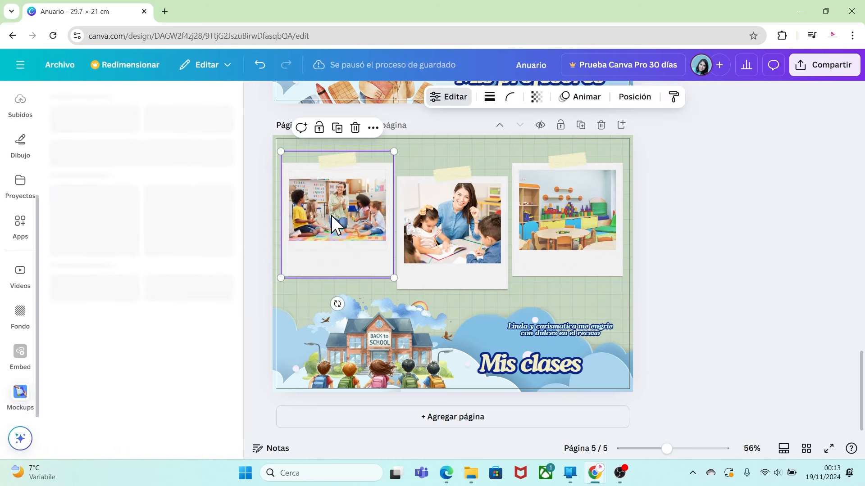
{"action": "left_click_drag", "start_coordinate": [186, 189], "coordinate": [216, 208]}
{"action": "left_click_drag", "start_coordinate": [98, 135], "coordinate": [77, 123]}
{"action": "left_click_drag", "start_coordinate": [140, 147], "coordinate": [135, 145]}
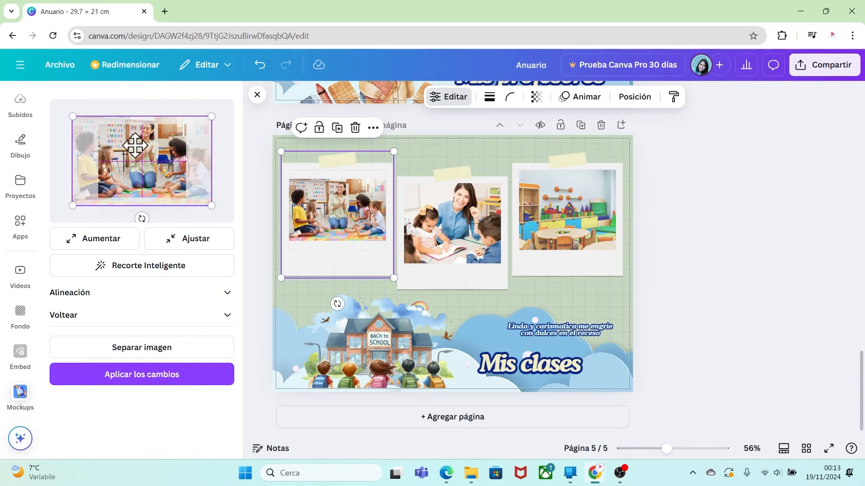
{"action": "left_click", "coordinate": [158, 375]}
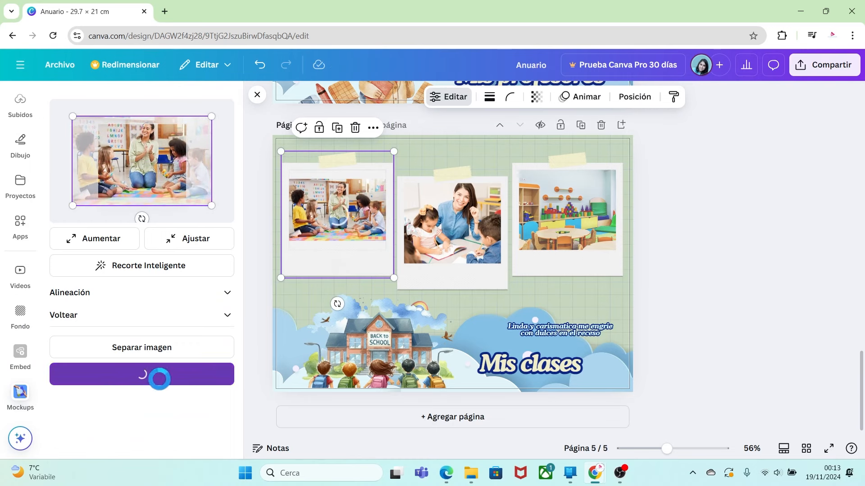
{"action": "left_click", "coordinate": [653, 318]}
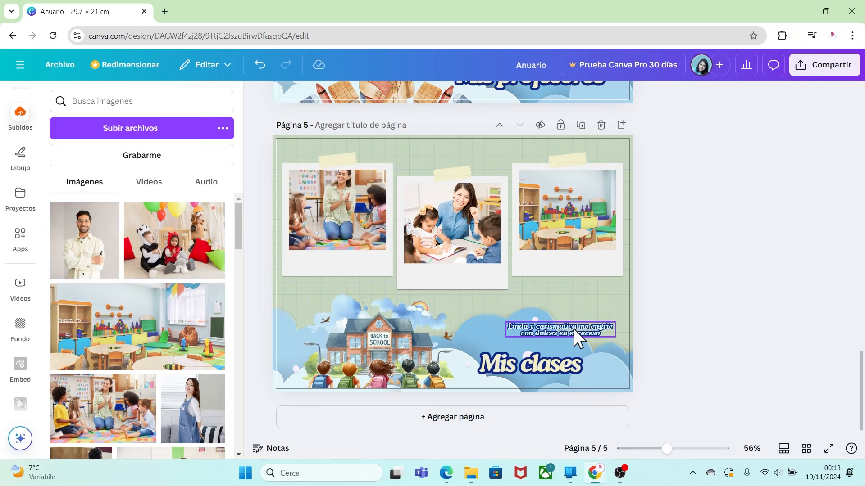
Caption the three polaroids "Aprendiendo a armar rompecabezas a colores", "Aprendiendo a redactar nuestros cuentos de animalitos" and "Nuestra aula de juegos y diversión".
{"action": "left_click_drag", "start_coordinate": [574, 329], "coordinate": [358, 282]}
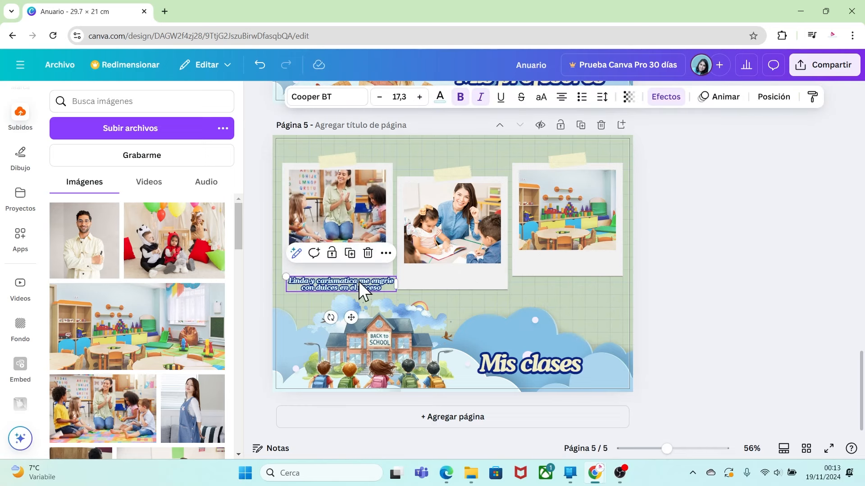
{"action": "right_click", "coordinate": [359, 282]}
{"action": "mouse_move", "coordinate": [423, 266]}
{"action": "left_click", "coordinate": [600, 267]}
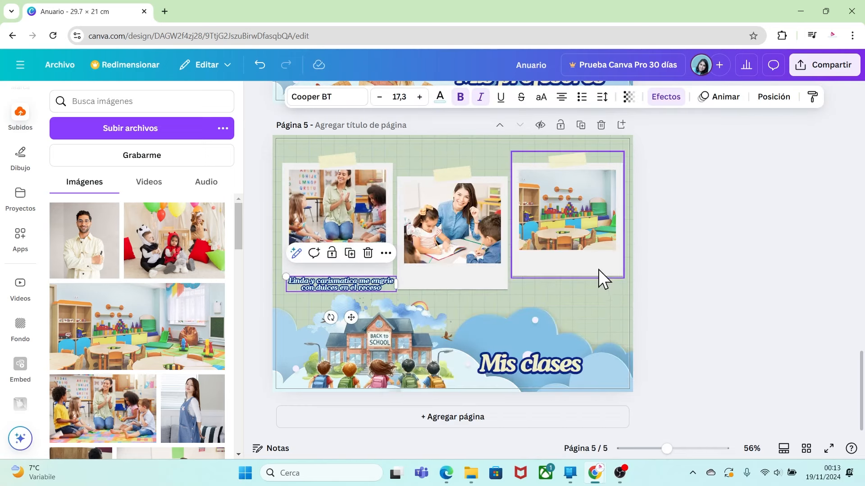
{"action": "left_click_drag", "start_coordinate": [367, 292], "coordinate": [364, 267]}
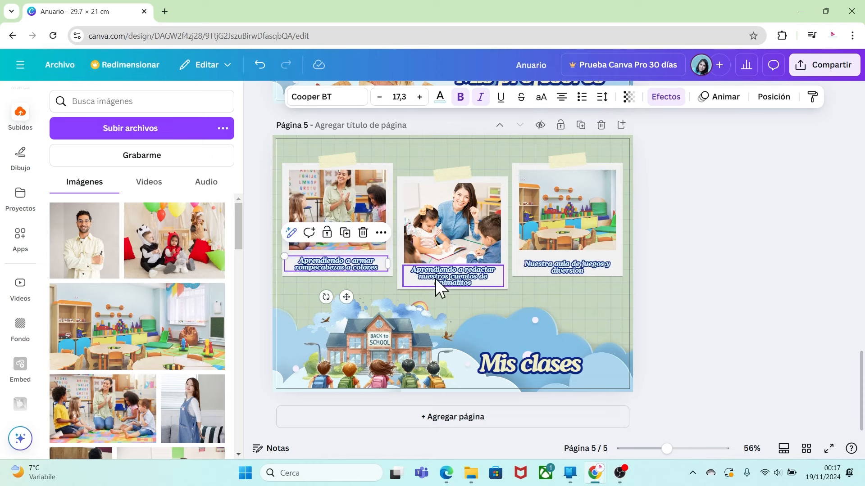
{"action": "left_click", "coordinate": [435, 278]}
{"action": "left_click", "coordinate": [561, 268]}
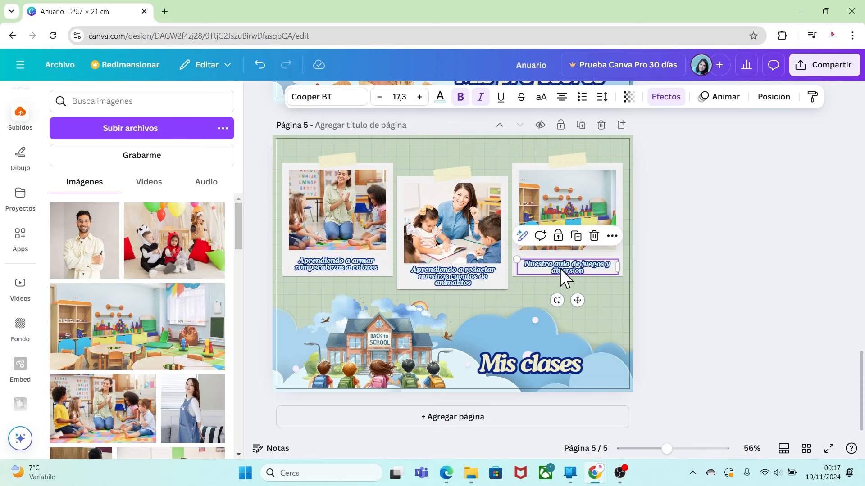
{"action": "left_click", "coordinate": [654, 299]}
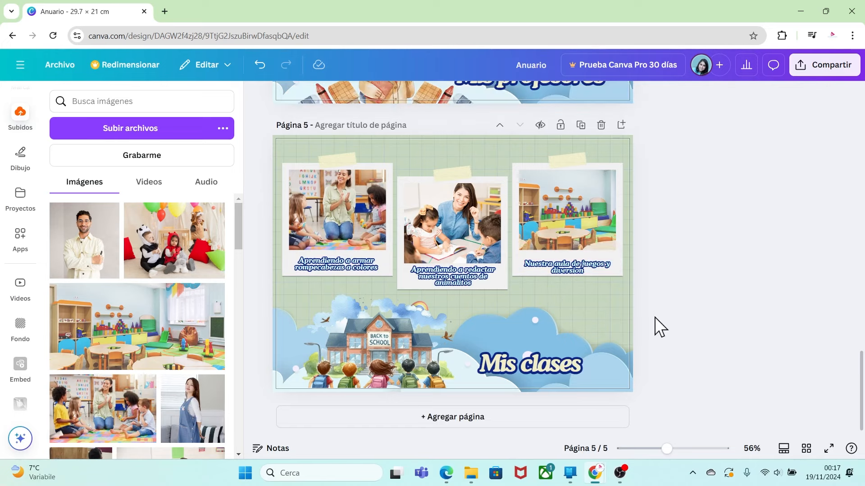
Add a sixth page and cover it with a copy of the green grid background image from the "Mis clases" page.
{"action": "left_click", "coordinate": [478, 430]}
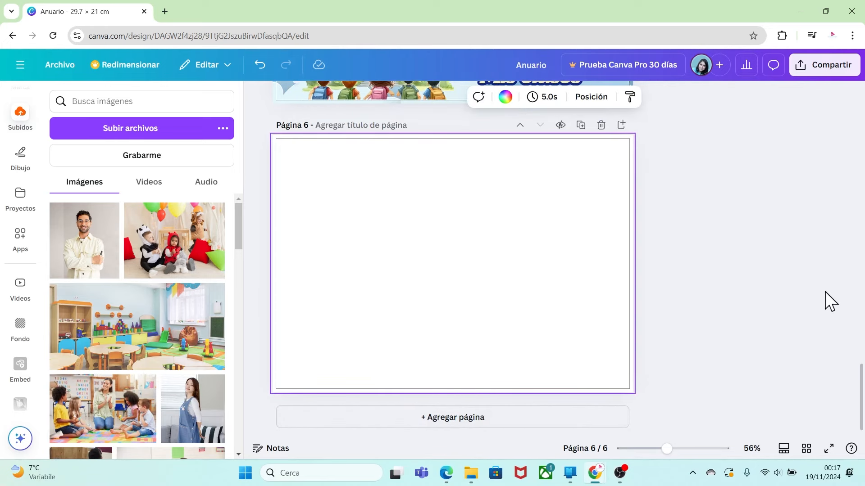
{"action": "left_click_drag", "start_coordinate": [666, 449], "coordinate": [663, 448]}
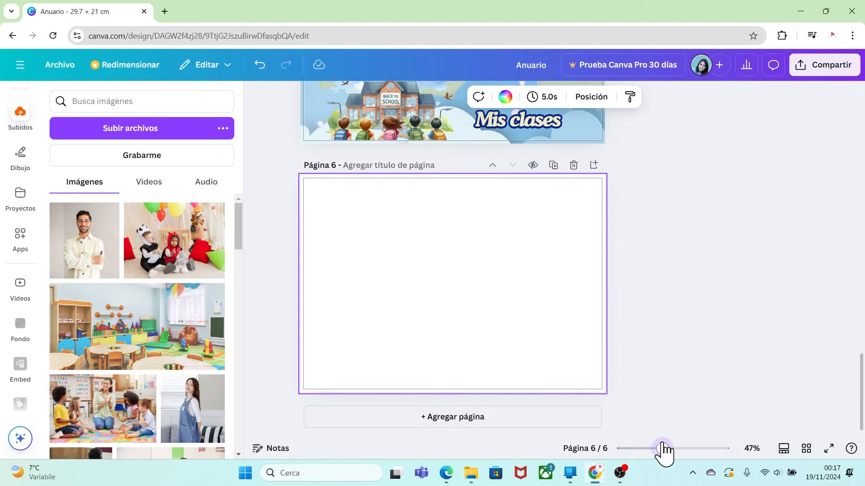
{"action": "left_click_drag", "start_coordinate": [862, 379], "coordinate": [862, 338]}
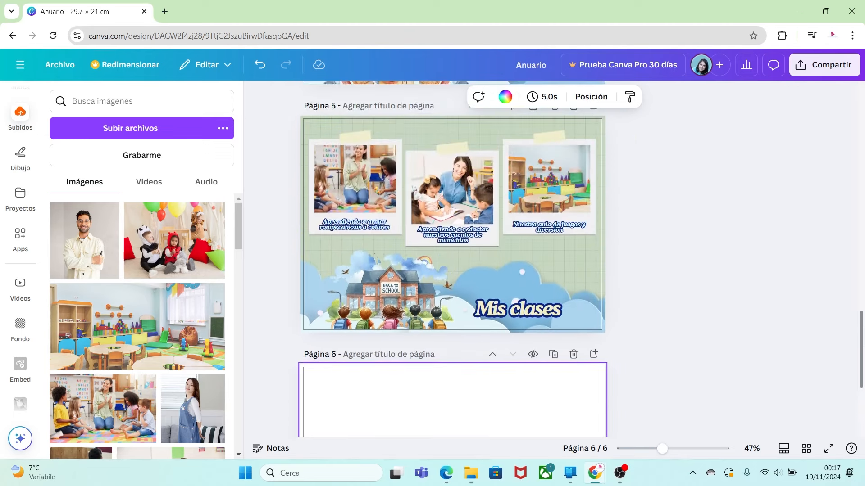
{"action": "left_click", "coordinate": [595, 120]}
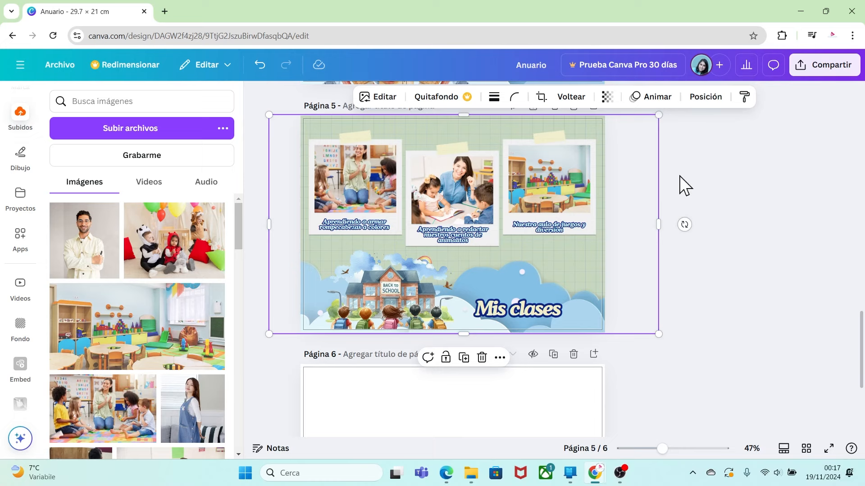
{"action": "left_click", "coordinate": [704, 194]}
{"action": "left_click_drag", "start_coordinate": [861, 355], "coordinate": [862, 396]}
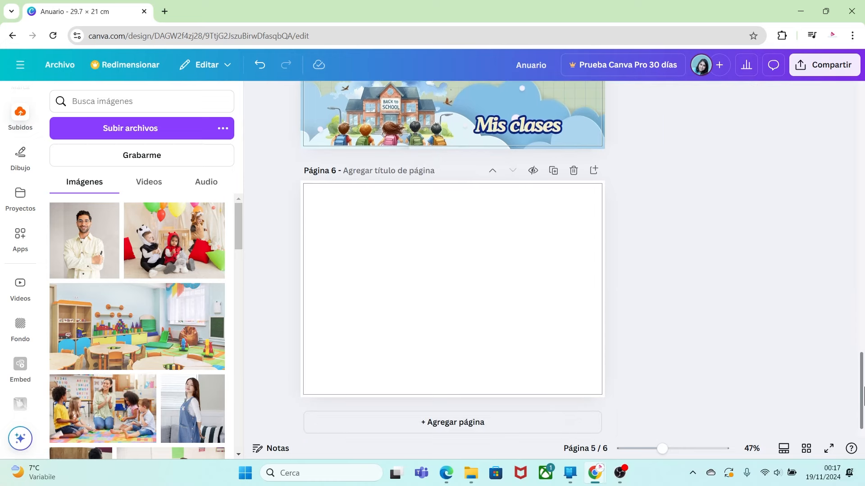
{"action": "key", "text": "ctrl+v"}
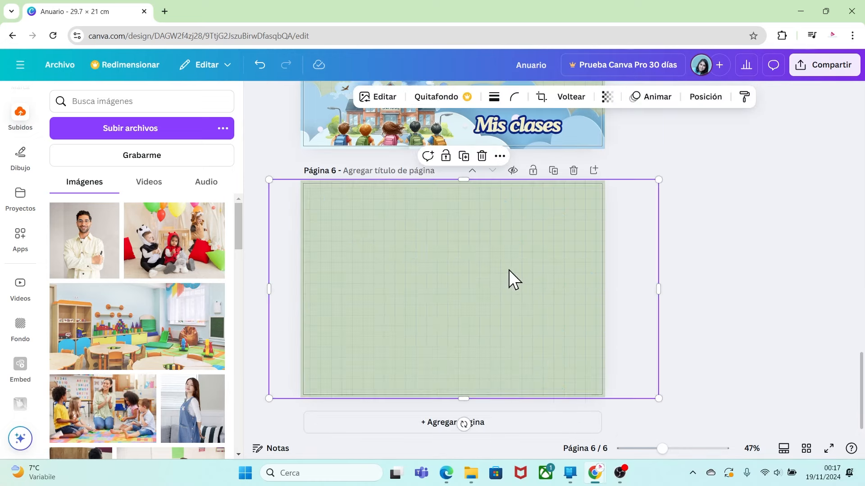
{"action": "left_click", "coordinate": [674, 309]}
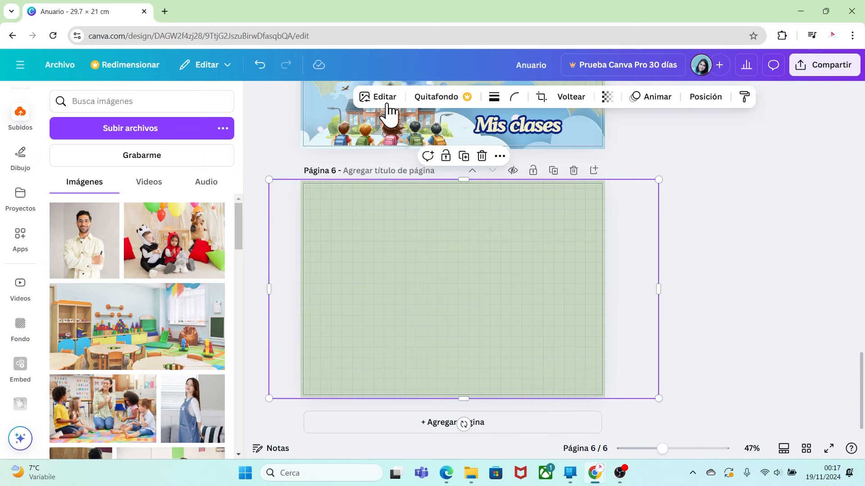
Apply the Nordic filter to the grid background on page 6.
{"action": "left_click", "coordinate": [387, 105]}
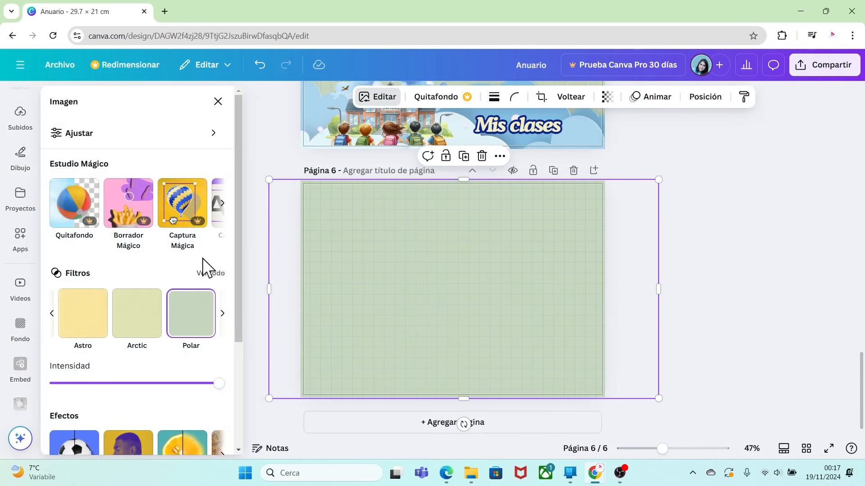
{"action": "left_click", "coordinate": [206, 275]}
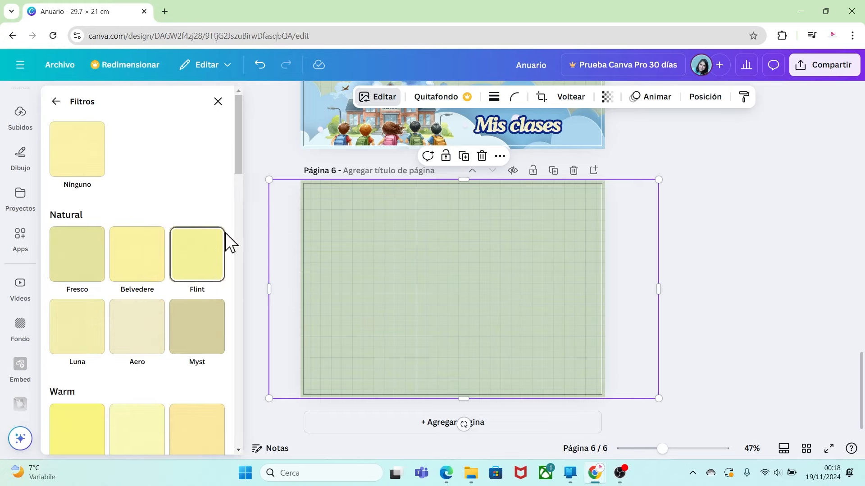
{"action": "left_click_drag", "start_coordinate": [239, 140], "coordinate": [261, 208]}
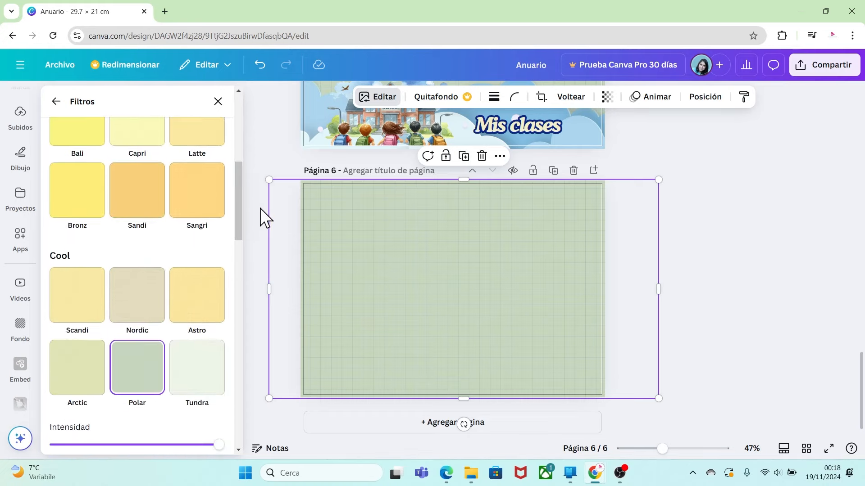
{"action": "left_click", "coordinate": [149, 306]}
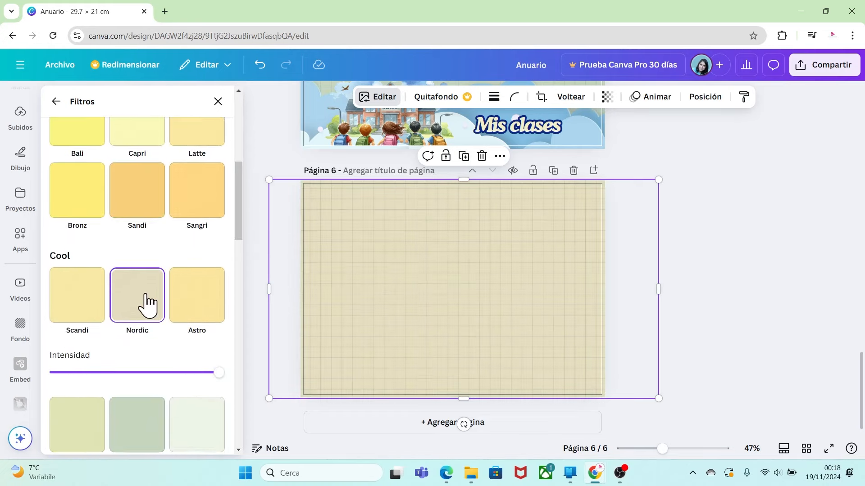
{"action": "left_click", "coordinate": [690, 294]}
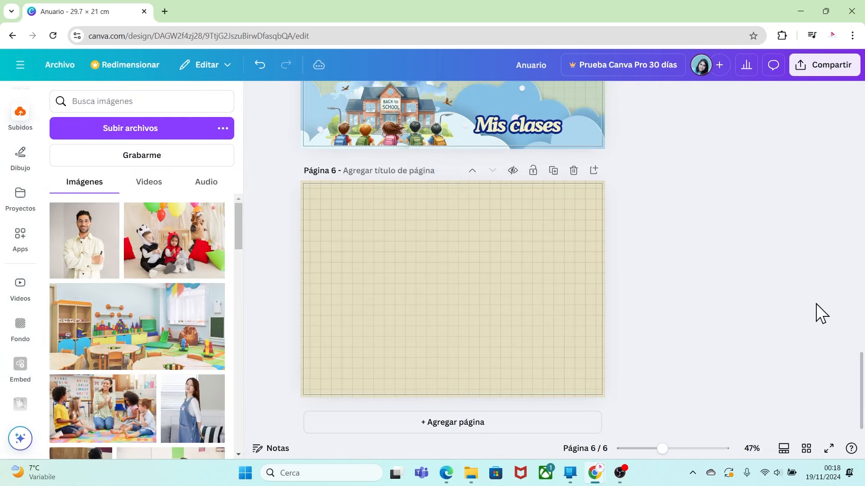
Copy the "Mis clases" title onto page 6, reword it "Mis amiguitos" and place it centred near the page's upper edge.
{"action": "left_click", "coordinate": [539, 127]}
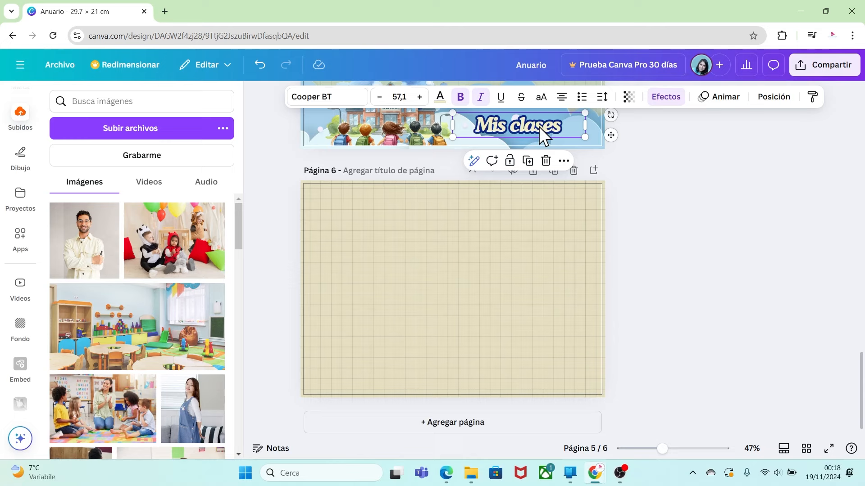
{"action": "left_click_drag", "start_coordinate": [542, 134], "coordinate": [459, 203]}
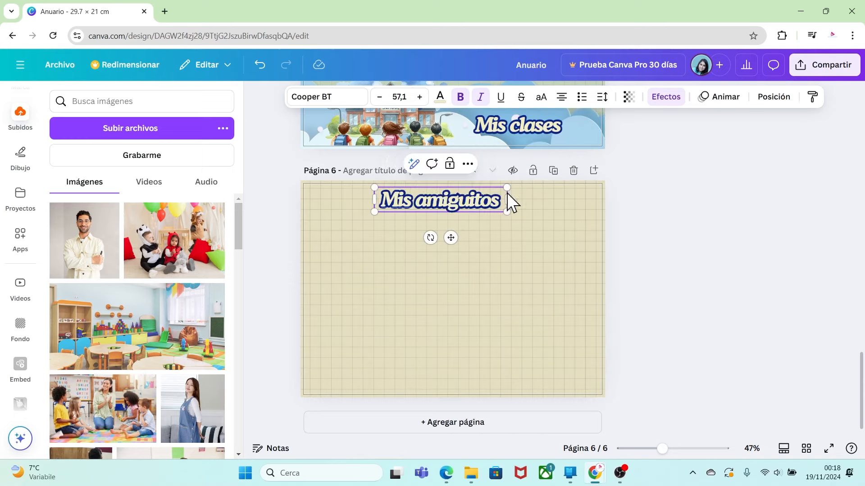
{"action": "left_click", "coordinate": [629, 245]}
Copy the middle polaroid from the "Mis clases" page onto page 6 and place it near the left edge below the title.
{"action": "scroll", "coordinate": [863, 357], "scroll_direction": "up", "scroll_amount": 1}
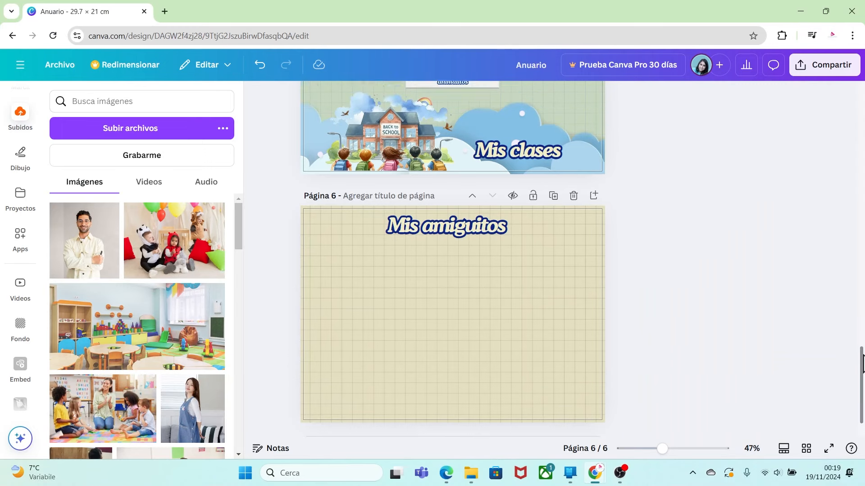
{"action": "scroll", "coordinate": [863, 360], "scroll_direction": "up", "scroll_amount": 4}
{"action": "left_click", "coordinate": [446, 126]}
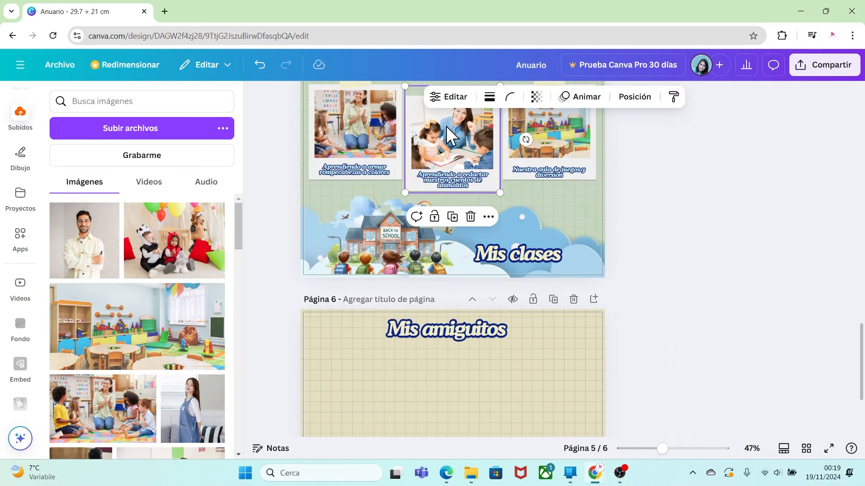
{"action": "key", "text": "ctrl+c"}
{"action": "scroll", "coordinate": [558, 304], "scroll_direction": "down", "scroll_amount": 5}
{"action": "left_click", "coordinate": [557, 304]}
{"action": "key", "text": "ctrl+v"}
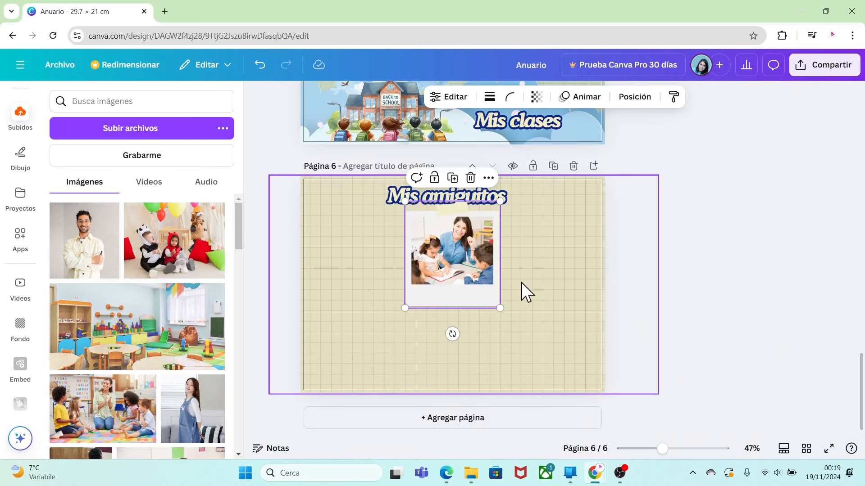
{"action": "left_click_drag", "start_coordinate": [463, 264], "coordinate": [372, 271]}
{"action": "left_click_drag", "start_coordinate": [658, 449], "coordinate": [666, 449]}
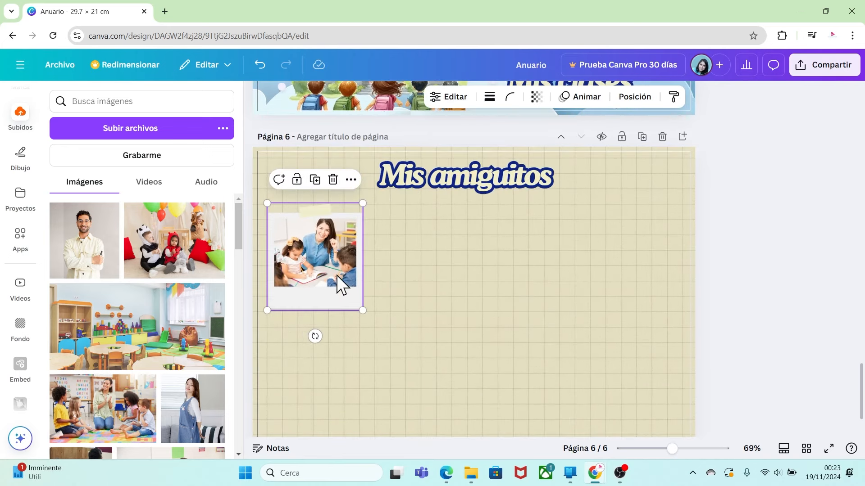
Lock the beige grid background image on page 6.
{"action": "left_click", "coordinate": [540, 287]}
{"action": "right_click", "coordinate": [540, 287]}
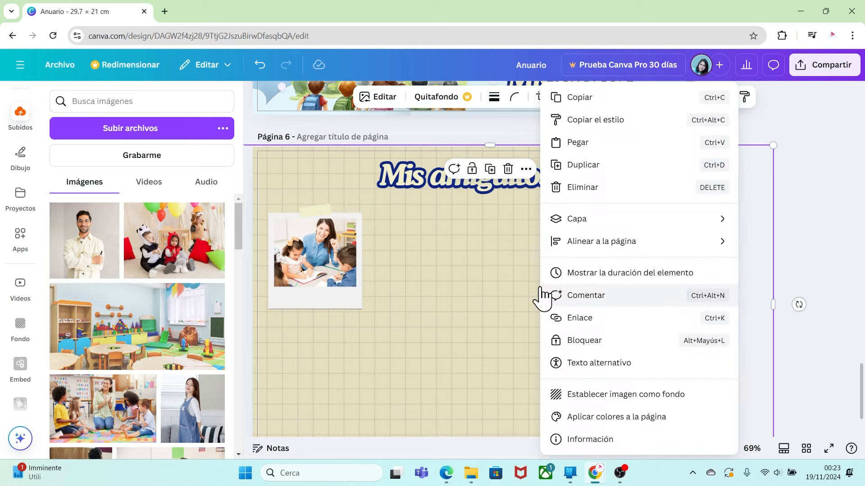
{"action": "left_click", "coordinate": [569, 348]}
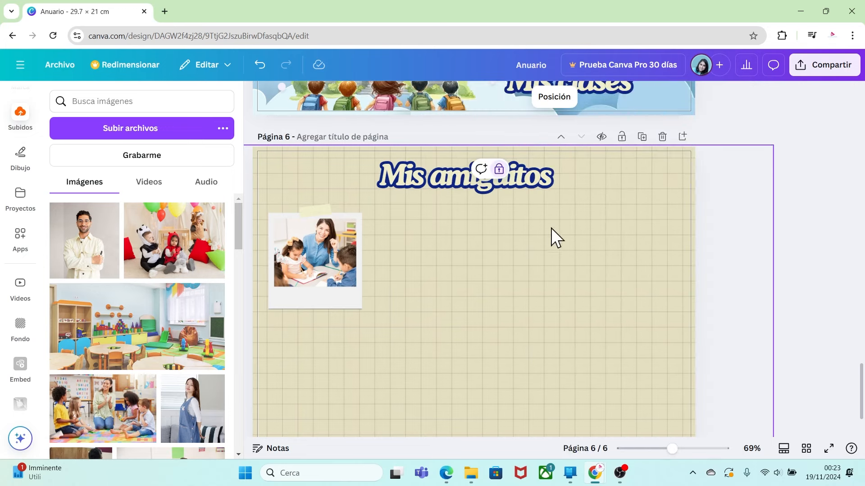
Duplicate the polaroid into an evenly spaced row of four and enlarge the row to span the page width.
{"action": "left_click", "coordinate": [326, 259]}
{"action": "key", "text": "ctrl+d"}
{"action": "left_click_drag", "start_coordinate": [311, 277], "coordinate": [577, 285]}
{"action": "key", "text": "ctrl+d"}
{"action": "left_click", "coordinate": [596, 334]}
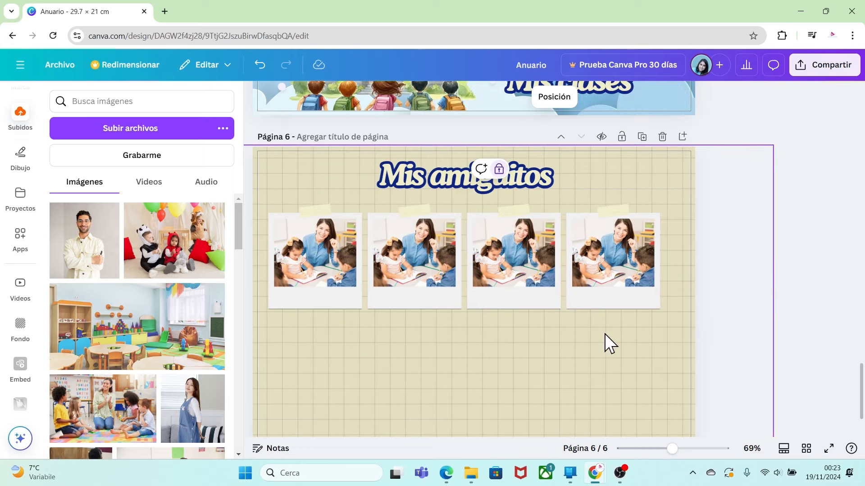
{"action": "left_click_drag", "start_coordinate": [610, 332], "coordinate": [347, 277]}
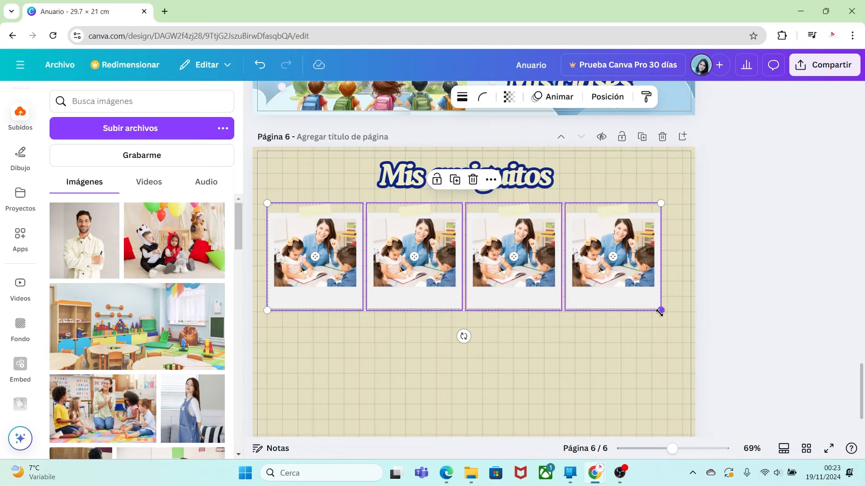
{"action": "left_click_drag", "start_coordinate": [660, 310], "coordinate": [681, 319]}
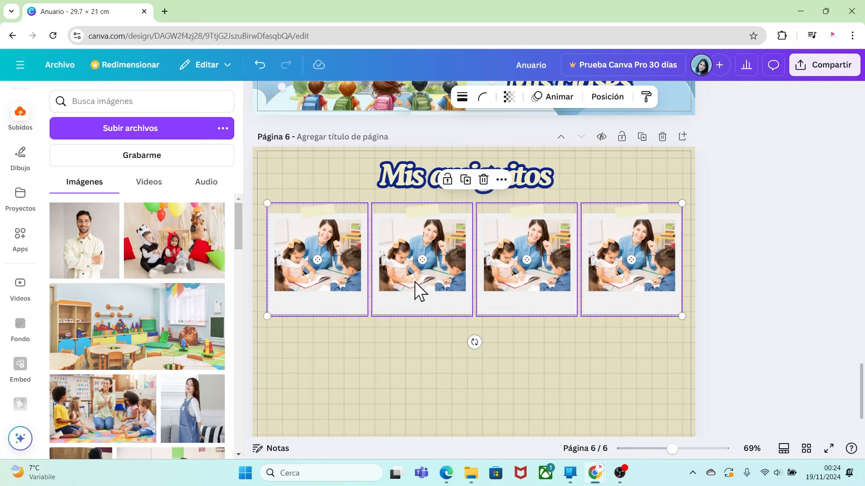
Duplicate the four polaroids as a second row below, then shrink both rows slightly and shift them up under the title.
{"action": "left_click_drag", "start_coordinate": [672, 449], "coordinate": [666, 449]}
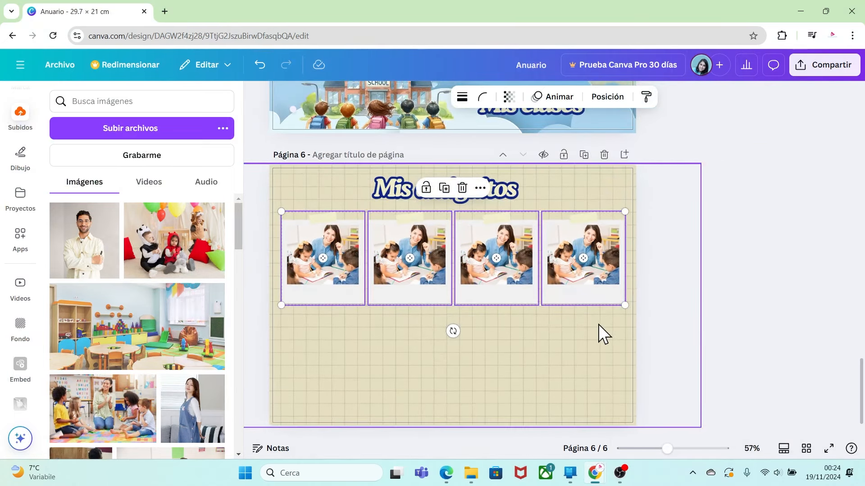
{"action": "key", "text": "ctrl+d"}
{"action": "left_click_drag", "start_coordinate": [531, 296], "coordinate": [510, 372]}
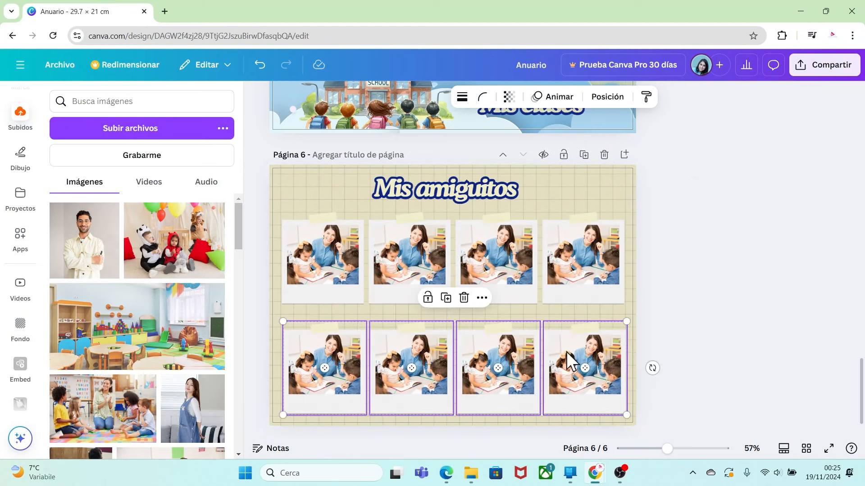
{"action": "left_click", "coordinate": [660, 336]}
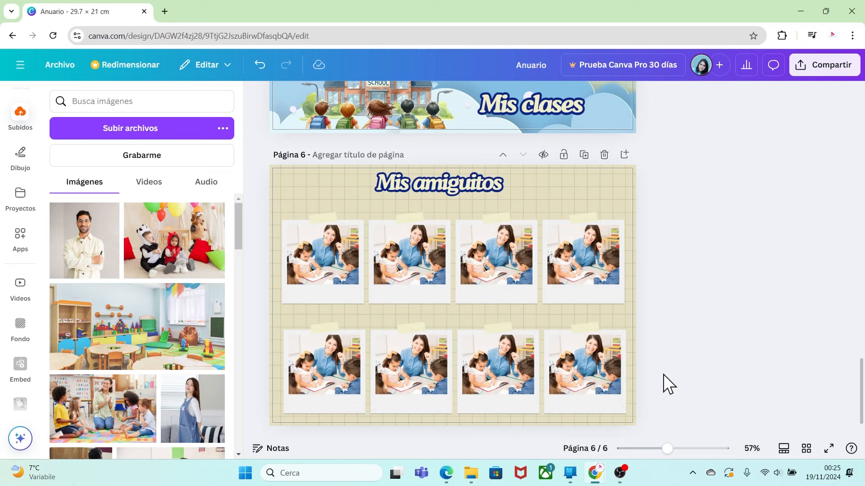
{"action": "left_click_drag", "start_coordinate": [663, 375], "coordinate": [325, 240]}
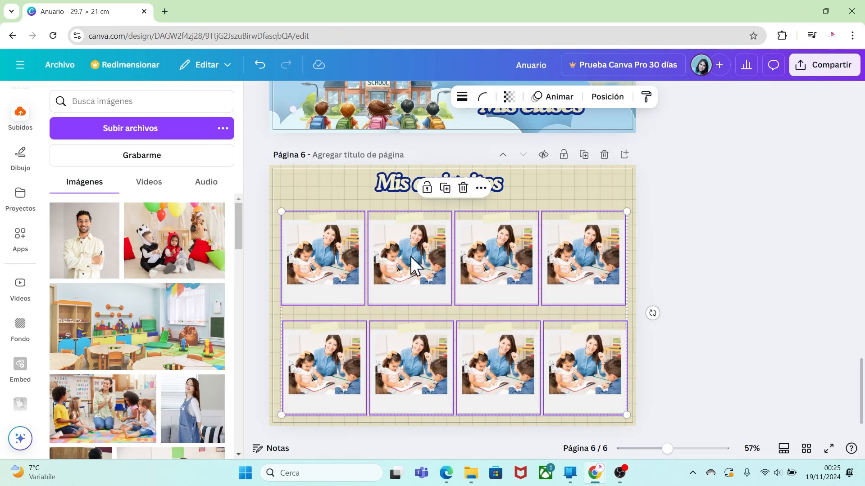
{"action": "left_click_drag", "start_coordinate": [409, 252], "coordinate": [412, 247]}
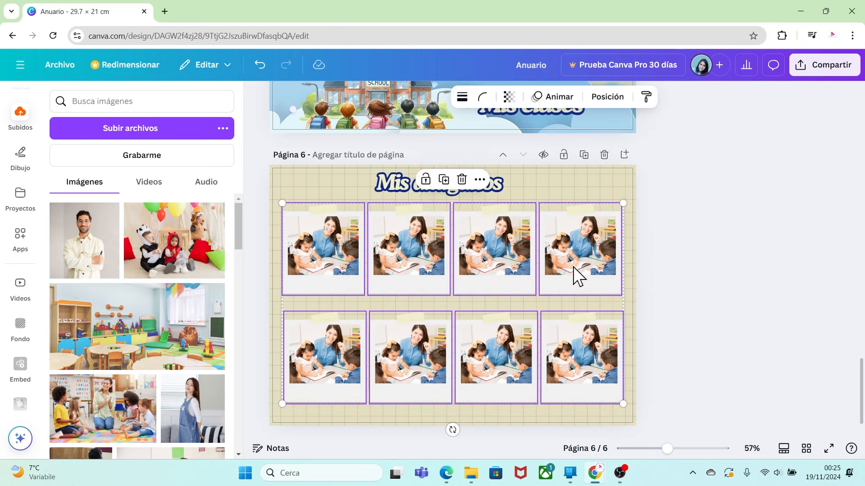
{"action": "left_click", "coordinate": [685, 386]}
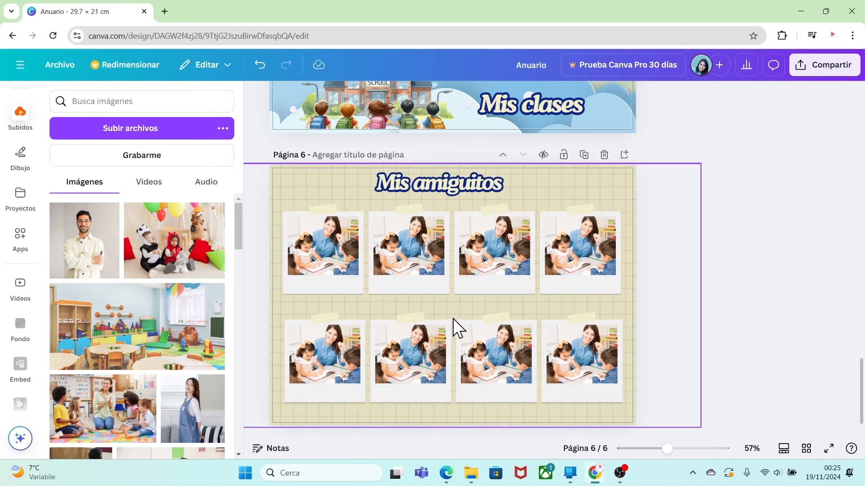
Place a smaller copy of the "Mis amiguitos" title over the caption area of the first polaroid in the upper row.
{"action": "left_click", "coordinate": [474, 188]}
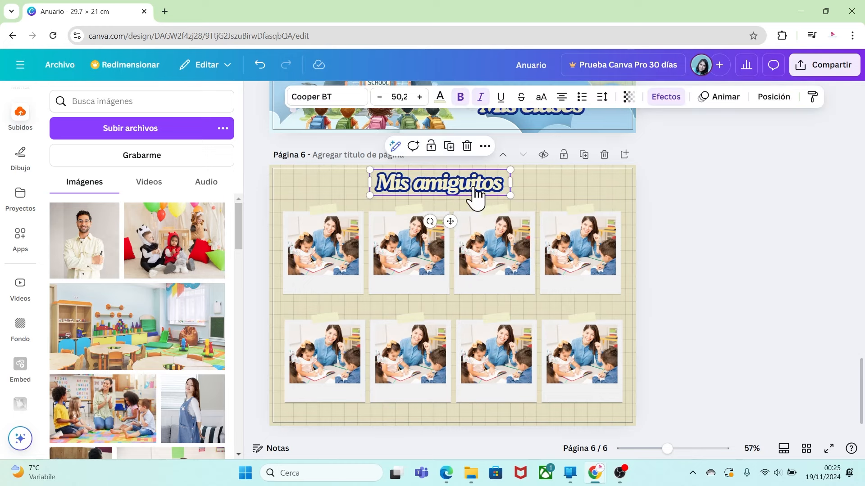
{"action": "left_click_drag", "start_coordinate": [473, 188], "coordinate": [356, 283], "text": "alt"}
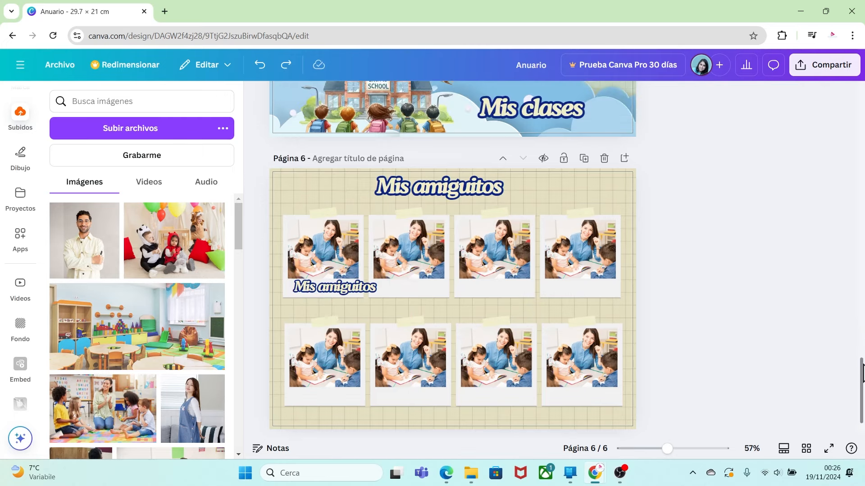
Copy the pink brush-stroke highlight from the "Mis profesores" page onto page 6 and place it just below the first polaroid.
{"action": "left_click_drag", "start_coordinate": [863, 374], "coordinate": [863, 287]}
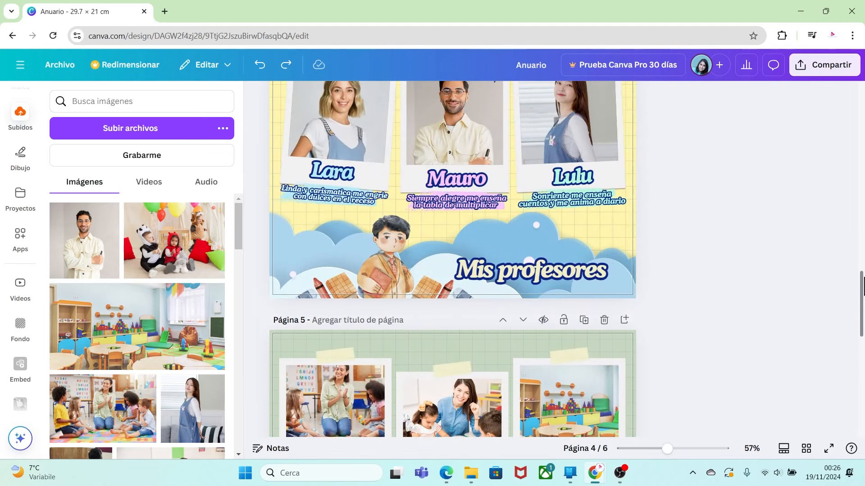
{"action": "left_click", "coordinate": [495, 210]}
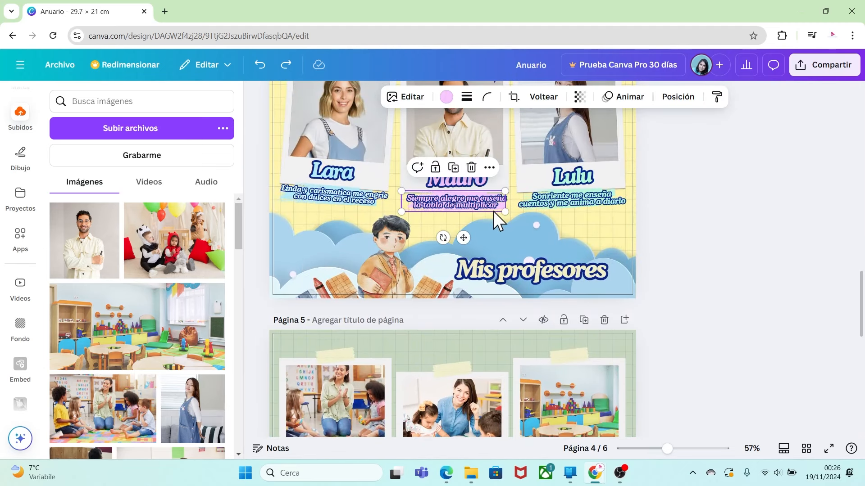
{"action": "left_click_drag", "start_coordinate": [861, 297], "coordinate": [859, 391]}
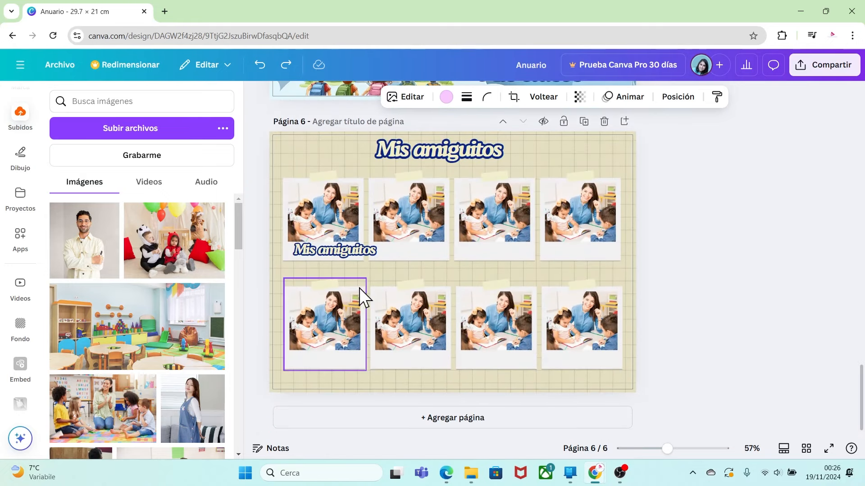
{"action": "key", "text": "ctrl+v"}
{"action": "left_click_drag", "start_coordinate": [451, 293], "coordinate": [320, 272]}
{"action": "left_click_drag", "start_coordinate": [667, 448], "coordinate": [680, 448]}
{"action": "left_click_drag", "start_coordinate": [429, 308], "coordinate": [404, 303]}
{"action": "left_click_drag", "start_coordinate": [352, 292], "coordinate": [363, 295]}
{"action": "left_click", "coordinate": [461, 298]}
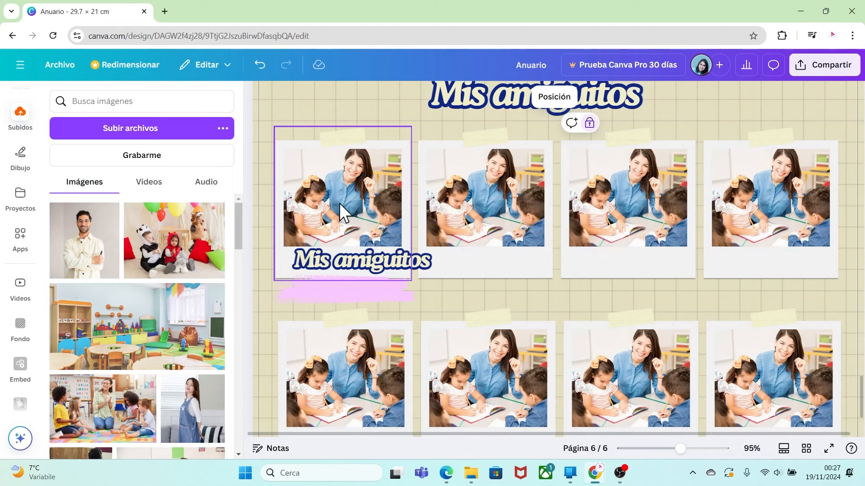
Upload all the children's photos from the NINOS KINDER folder.
{"action": "left_click", "coordinate": [176, 130]}
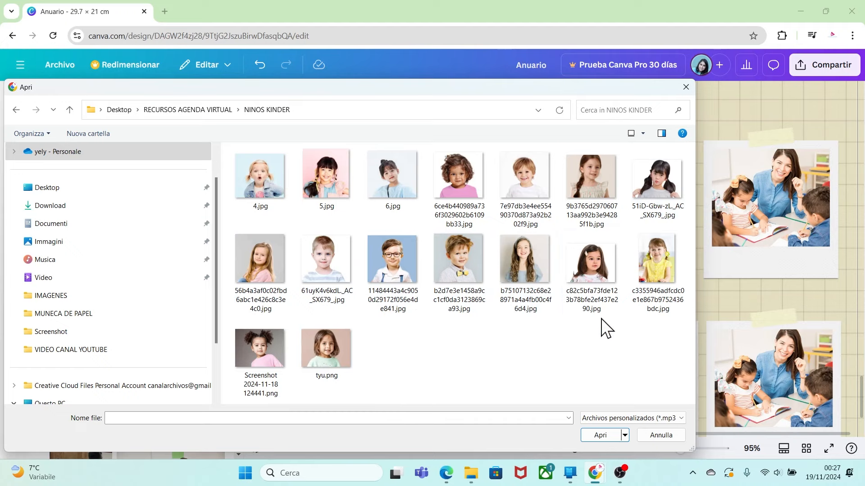
{"action": "left_click_drag", "start_coordinate": [646, 366], "coordinate": [266, 178]}
{"action": "left_click", "coordinate": [607, 437]}
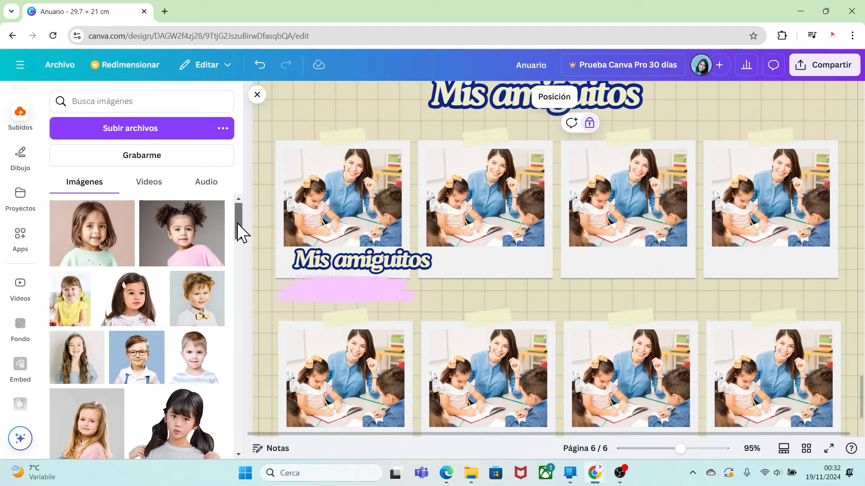
Replace the first upper polaroid's photo with the dark-haired girl on the pink background and enlarge it to fill the frame.
{"action": "left_click_drag", "start_coordinate": [236, 223], "coordinate": [242, 274]}
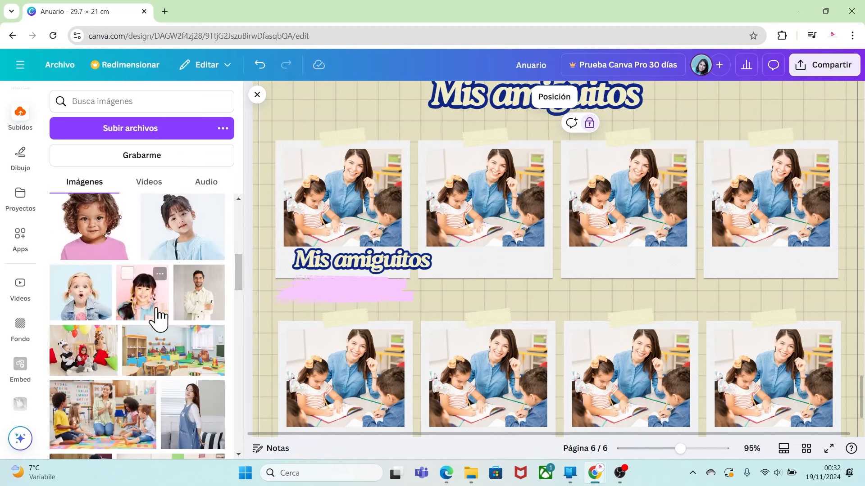
{"action": "left_click_drag", "start_coordinate": [149, 315], "coordinate": [331, 198]}
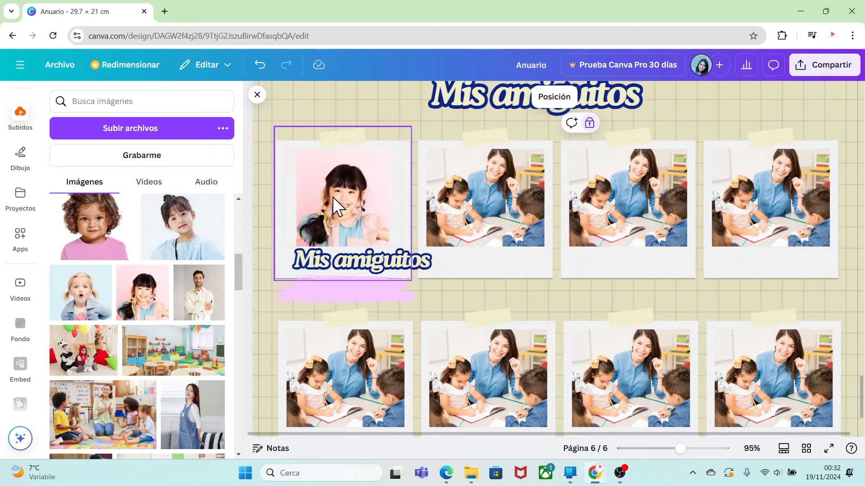
{"action": "double_click", "coordinate": [334, 195]}
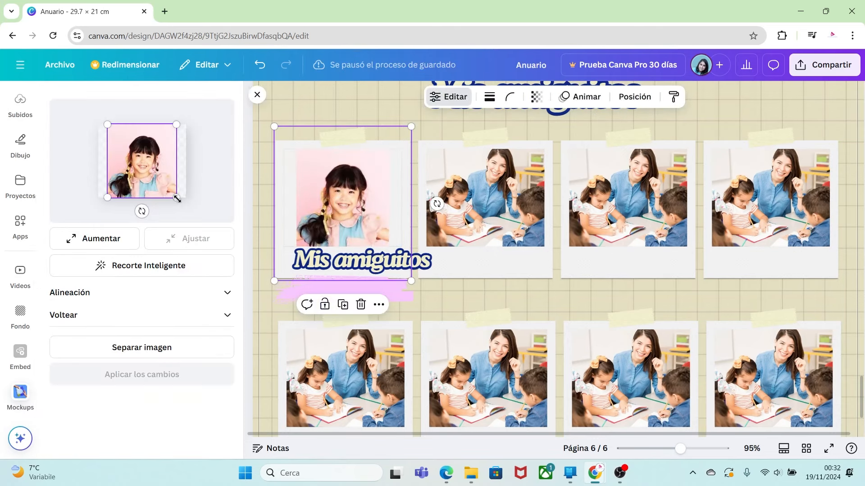
{"action": "left_click_drag", "start_coordinate": [177, 199], "coordinate": [197, 219]}
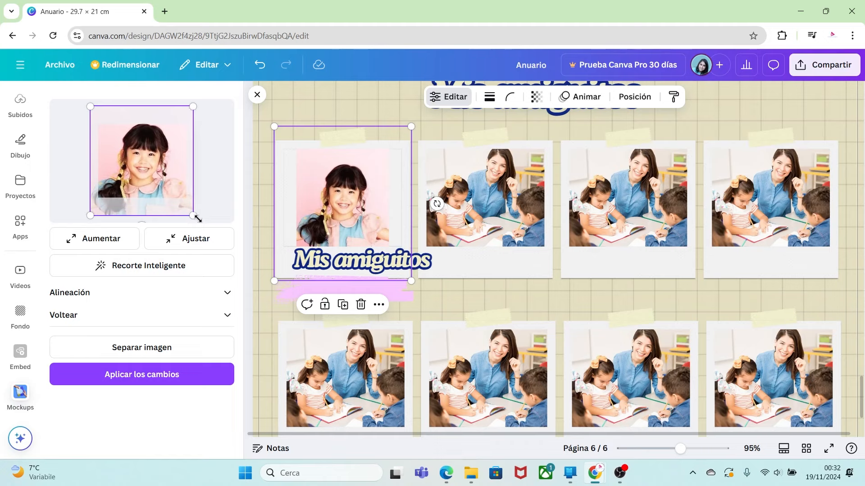
{"action": "left_click", "coordinate": [171, 380]}
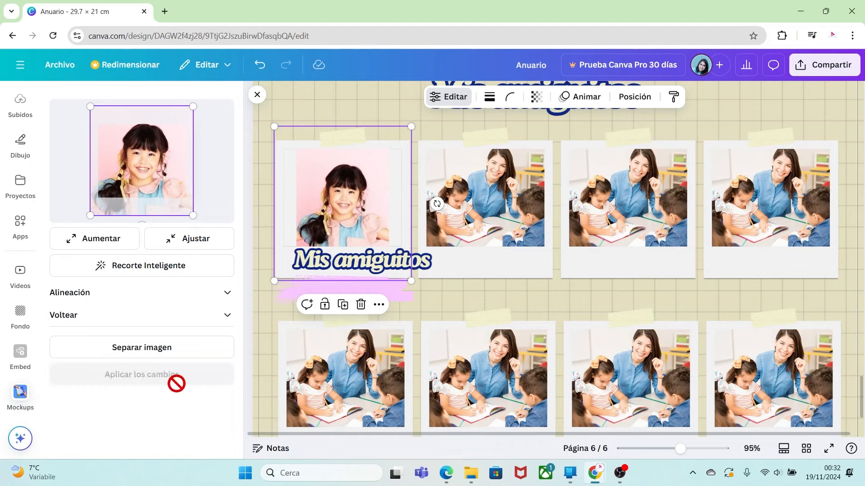
{"action": "left_click", "coordinate": [477, 292]}
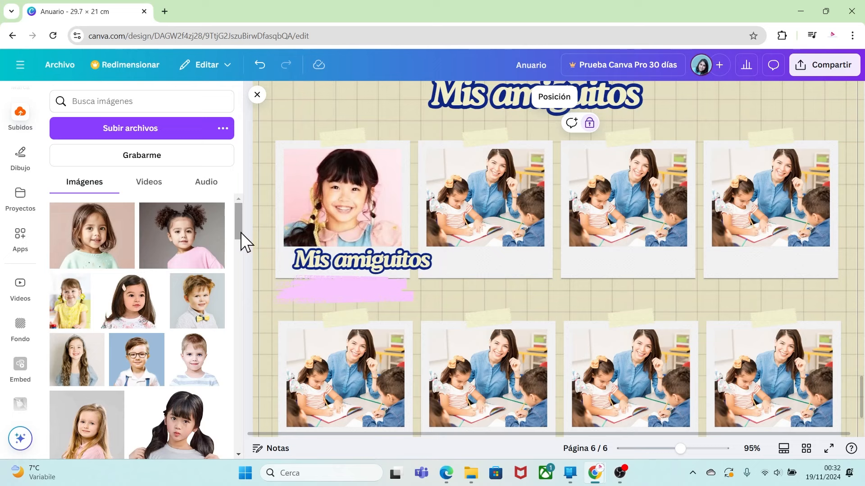
Put the surprised blonde girl's photo in the second upper polaroid, enlarging and repositioning it to fill the frame.
{"action": "left_click_drag", "start_coordinate": [238, 231], "coordinate": [242, 281]}
{"action": "left_click_drag", "start_coordinate": [101, 317], "coordinate": [481, 217]}
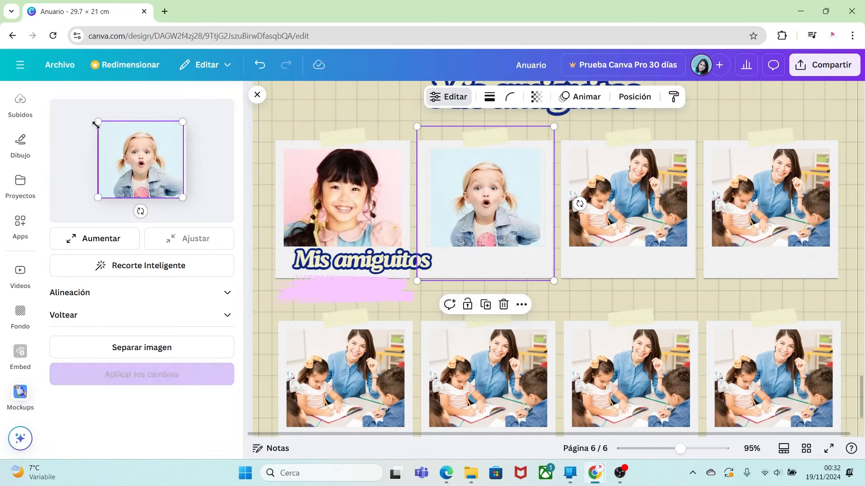
{"action": "left_click_drag", "start_coordinate": [98, 122], "coordinate": [72, 99]}
{"action": "left_click_drag", "start_coordinate": [138, 151], "coordinate": [151, 162]}
{"action": "left_click", "coordinate": [149, 374]}
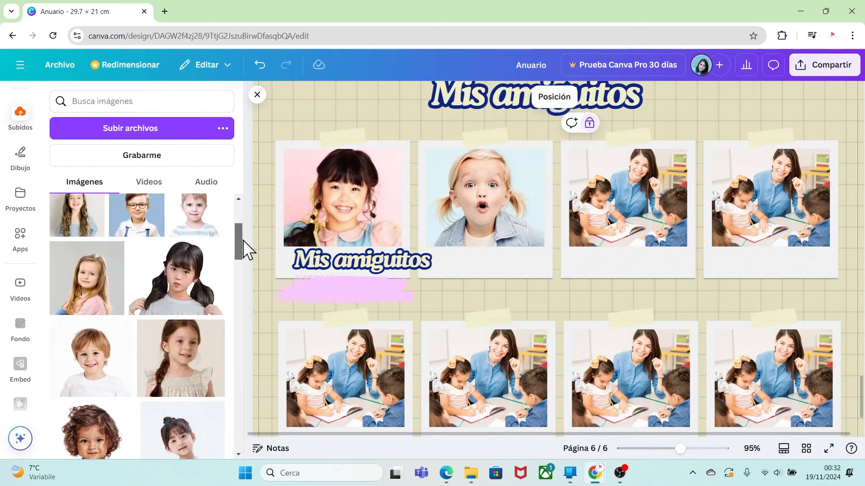
Fill the third upper polaroid with the photo of the girl in light blue with a hair bun, enlarged around her face.
{"action": "left_click_drag", "start_coordinate": [608, 187], "coordinate": [608, 187]}
{"action": "left_click_drag", "start_coordinate": [99, 122], "coordinate": [77, 109]}
{"action": "left_click_drag", "start_coordinate": [138, 145], "coordinate": [133, 144]}
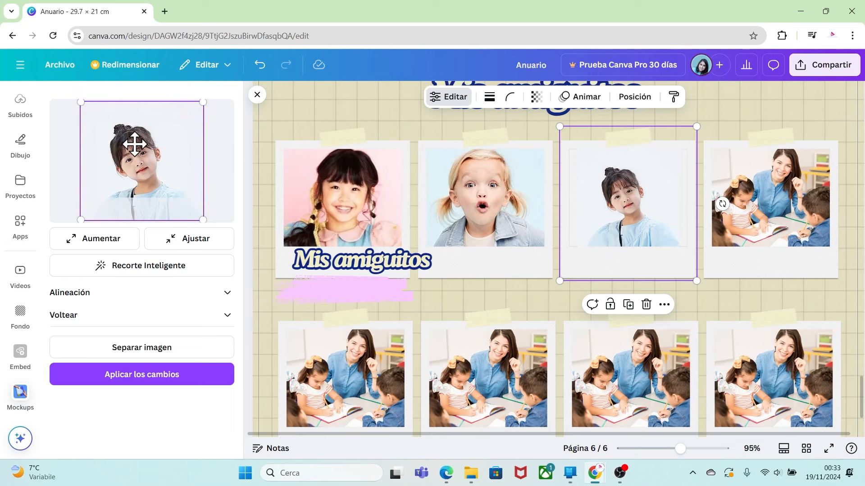
{"action": "left_click", "coordinate": [148, 374]}
Fill the fourth upper polaroid with the curly-haired child in pink, scaled up to cover the frame.
{"action": "left_click_drag", "start_coordinate": [94, 315], "coordinate": [759, 201]}
{"action": "double_click", "coordinate": [747, 205]}
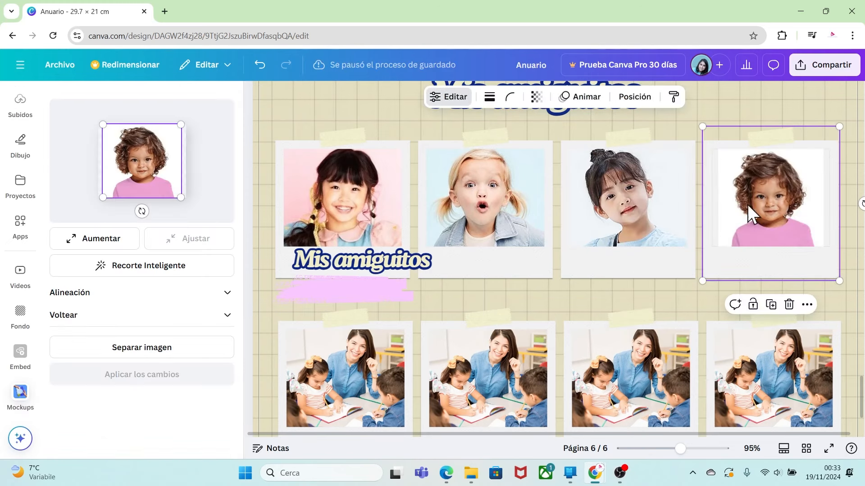
{"action": "left_click_drag", "start_coordinate": [104, 123], "coordinate": [93, 118]}
{"action": "left_click", "coordinate": [169, 374]}
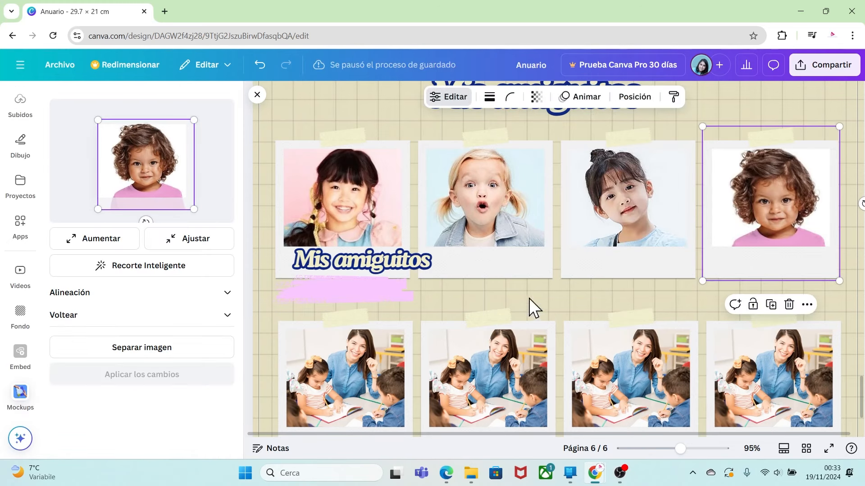
Place the photo of the girl with the side braid in the first lower polaroid and adjust it to fill the frame.
{"action": "left_click_drag", "start_coordinate": [189, 279], "coordinate": [342, 355]}
{"action": "double_click", "coordinate": [342, 355]}
{"action": "left_click_drag", "start_coordinate": [143, 165], "coordinate": [139, 160]}
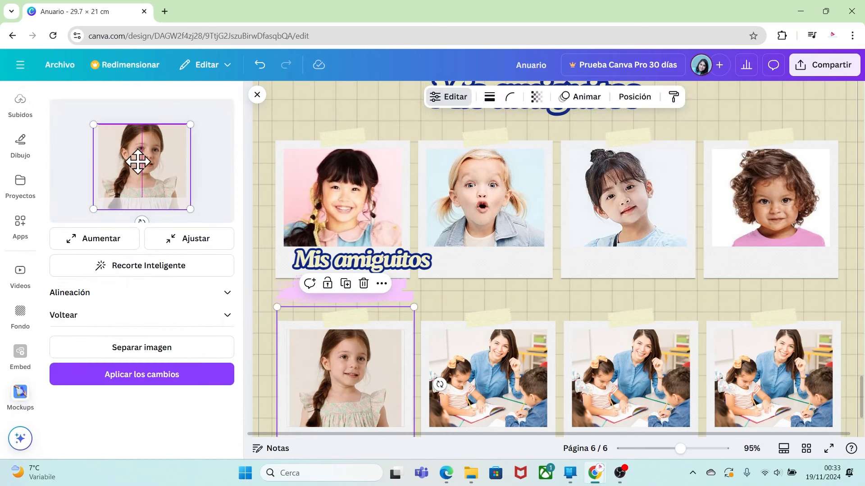
{"action": "left_click", "coordinate": [181, 380]}
{"action": "left_click", "coordinate": [265, 301]}
Place the photo of the fair-haired boy in white in the second lower polaroid, enlarged and repositioned to fill the frame.
{"action": "left_click_drag", "start_coordinate": [238, 239], "coordinate": [238, 262]}
{"action": "left_click_drag", "start_coordinate": [104, 366], "coordinate": [479, 368]}
{"action": "double_click", "coordinate": [479, 367]}
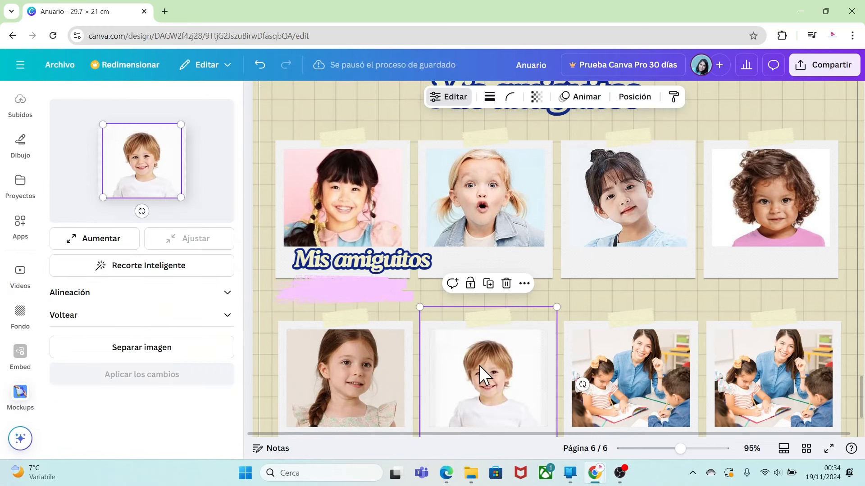
{"action": "left_click_drag", "start_coordinate": [183, 199], "coordinate": [194, 208]}
{"action": "left_click_drag", "start_coordinate": [102, 125], "coordinate": [85, 112]}
{"action": "left_click_drag", "start_coordinate": [145, 167], "coordinate": [149, 170]}
{"action": "left_click", "coordinate": [169, 378]}
Fill the third lower polaroid with the girl in grey with dark pigtails, enlarging and repositioning the photo.
{"action": "left_click", "coordinate": [265, 304]}
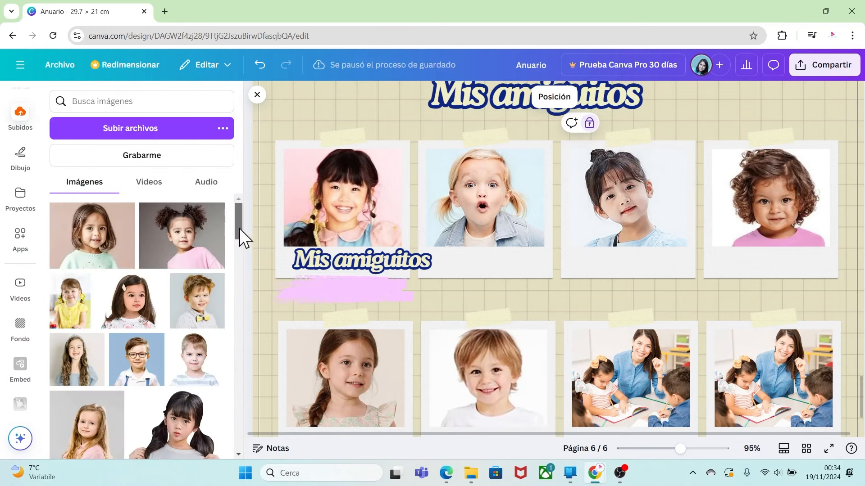
{"action": "left_click_drag", "start_coordinate": [239, 229], "coordinate": [239, 252]}
{"action": "left_click_drag", "start_coordinate": [177, 266], "coordinate": [600, 347]}
{"action": "double_click", "coordinate": [600, 348]}
{"action": "left_click_drag", "start_coordinate": [189, 198], "coordinate": [198, 205]}
{"action": "left_click_drag", "start_coordinate": [93, 125], "coordinate": [86, 118]}
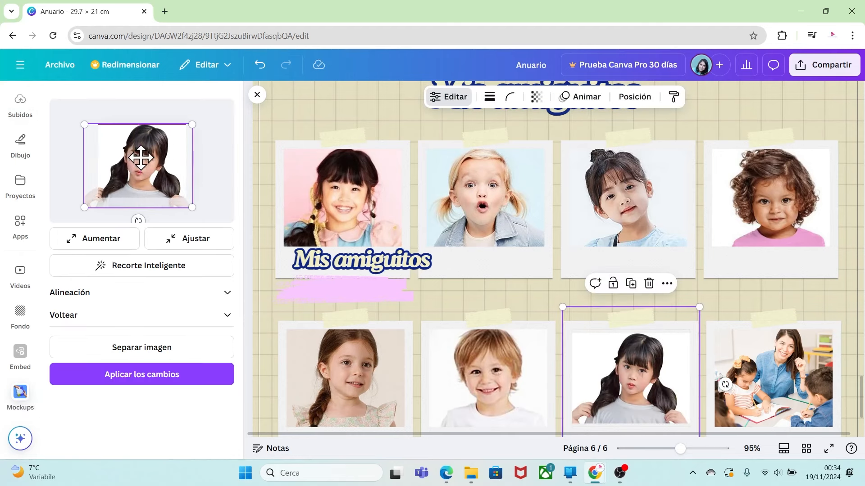
{"action": "left_click_drag", "start_coordinate": [139, 160], "coordinate": [151, 180]}
{"action": "left_click", "coordinate": [156, 375]}
Fill the last lower polaroid with the long-haired blonde girl in pink, enlarging and repositioning the photo within the frame.
{"action": "left_click_drag", "start_coordinate": [100, 437], "coordinate": [747, 381]}
{"action": "double_click", "coordinate": [747, 382]}
{"action": "left_click_drag", "start_coordinate": [189, 211], "coordinate": [195, 218]}
{"action": "left_click_drag", "start_coordinate": [120, 135], "coordinate": [140, 154]}
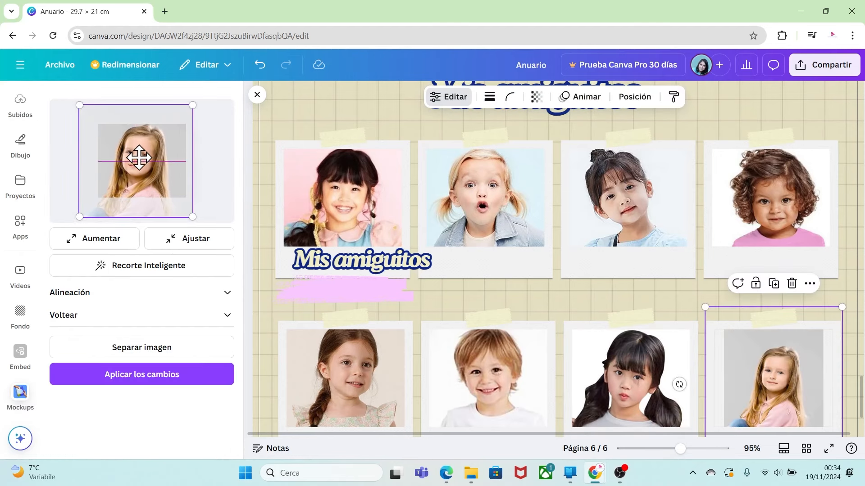
{"action": "left_click", "coordinate": [174, 376]}
Select the small "Mis amiguitos" text over the caption area of the first upper polaroid.
{"action": "left_click", "coordinate": [524, 292]}
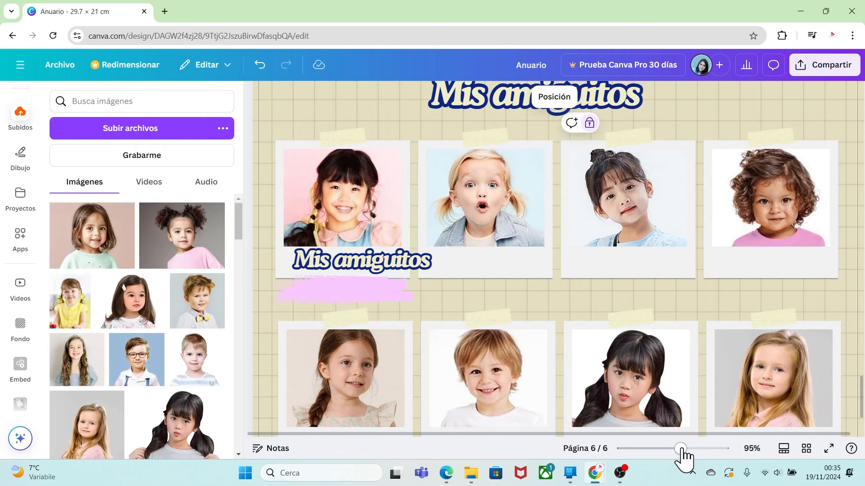
{"action": "left_click_drag", "start_coordinate": [680, 449], "coordinate": [677, 449]}
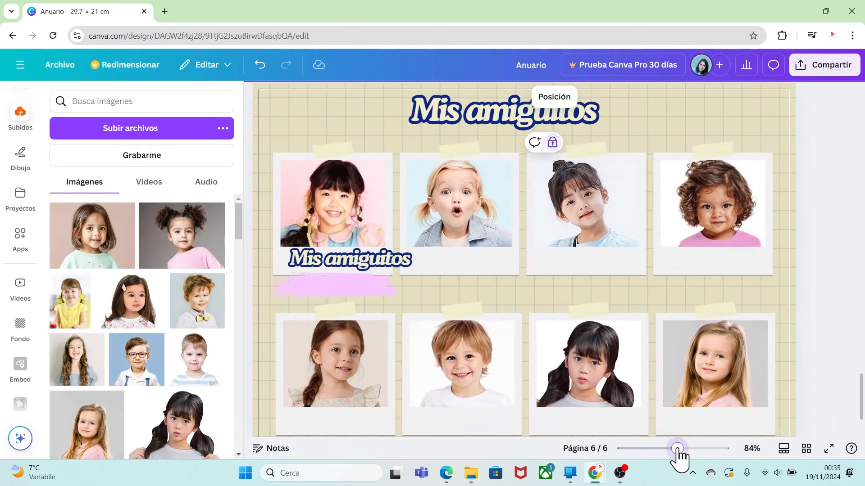
{"action": "left_click", "coordinate": [399, 263]}
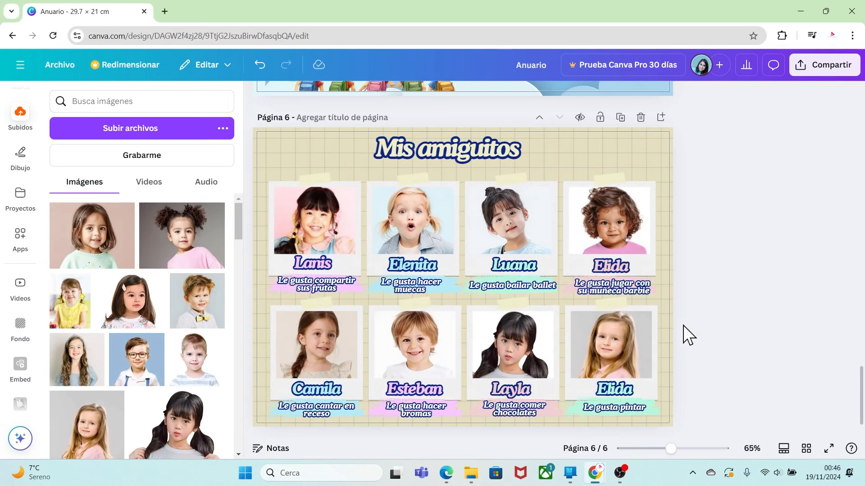
Duplicate the finished "Mis amiguitos" page 6.
{"action": "left_click_drag", "start_coordinate": [671, 449], "coordinate": [660, 448]}
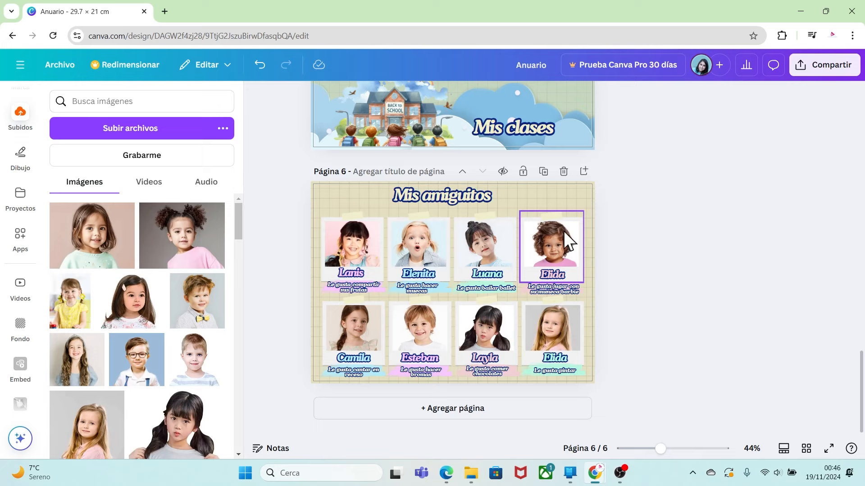
{"action": "left_click", "coordinate": [544, 172]}
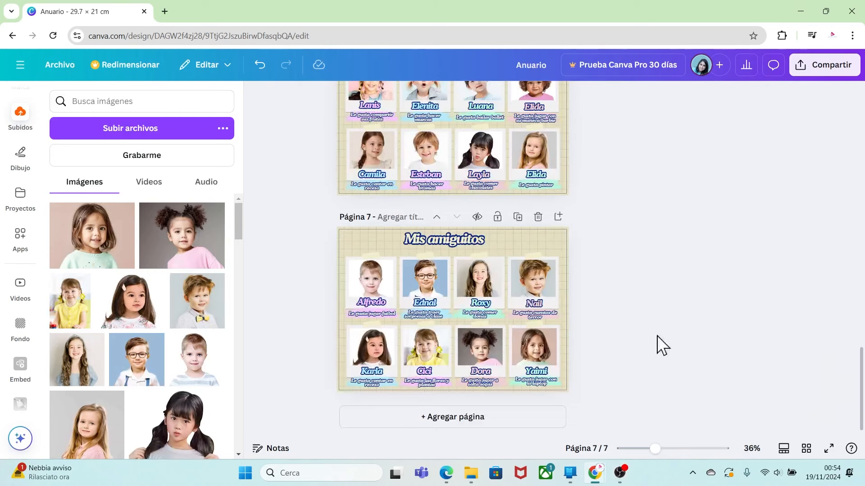
Duplicate the "Mis clases" page and move the copy down to the end of the document as page 8.
{"action": "left_click_drag", "start_coordinate": [860, 376], "coordinate": [861, 323]}
{"action": "scroll", "coordinate": [863, 306], "scroll_direction": "up", "scroll_amount": 1}
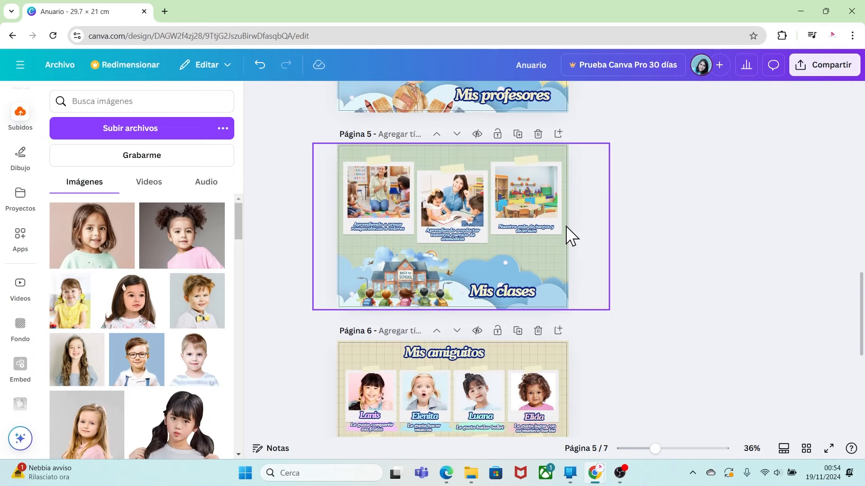
{"action": "left_click", "coordinate": [518, 134]}
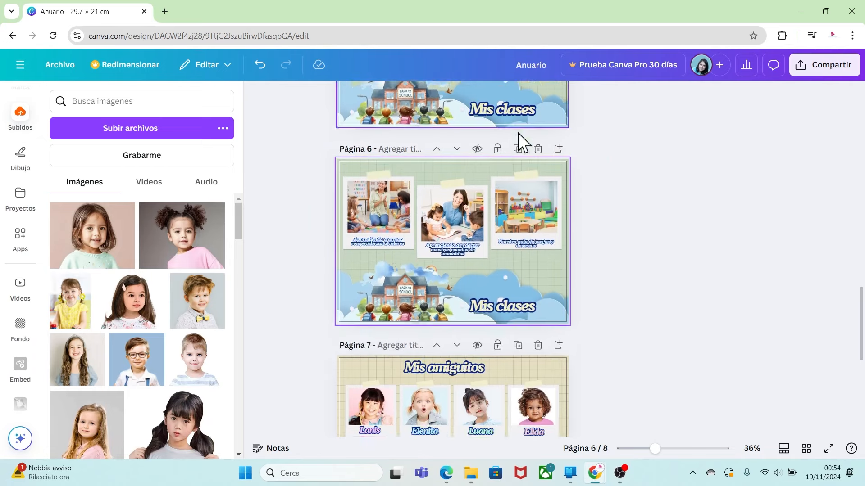
{"action": "left_click", "coordinate": [457, 135]}
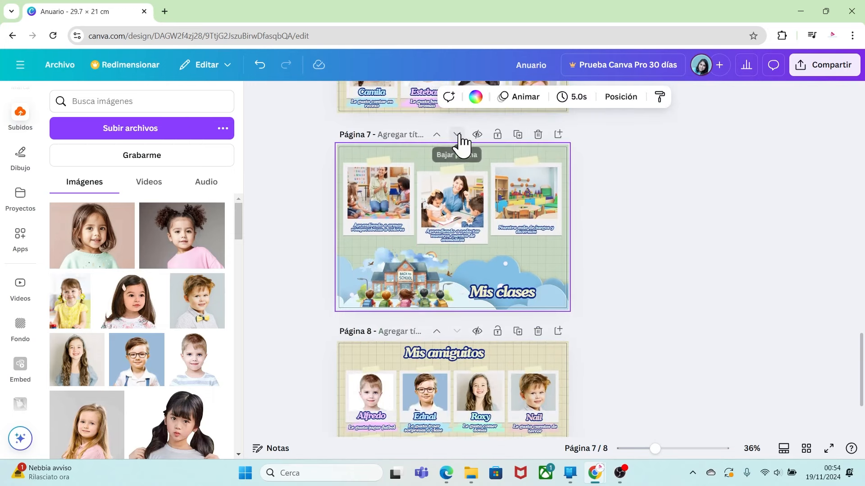
{"action": "left_click", "coordinate": [456, 135]}
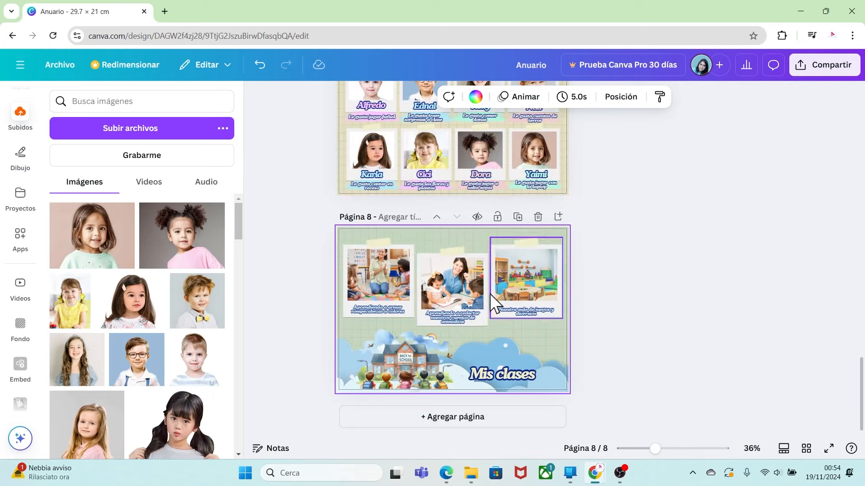
{"action": "left_click", "coordinate": [593, 353]}
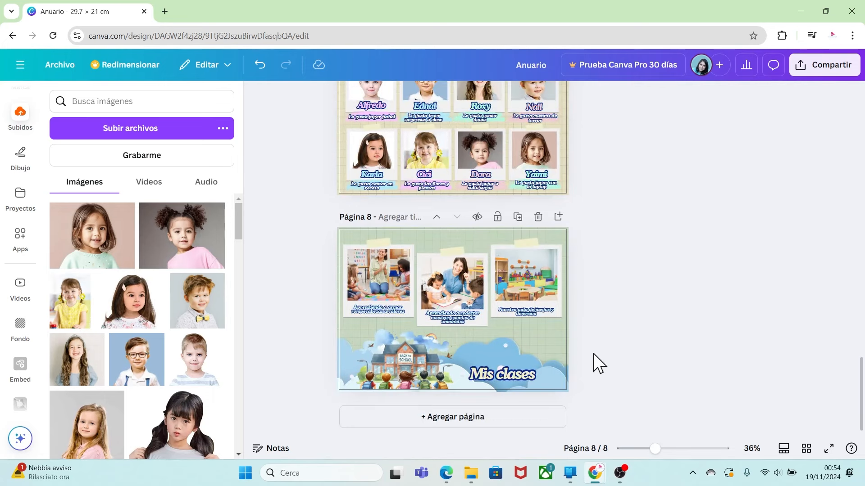
Delete the school illustration from page 8 and change the page title to "Mis recuerdos".
{"action": "left_click", "coordinate": [406, 363]}
{"action": "key", "text": "Delete"}
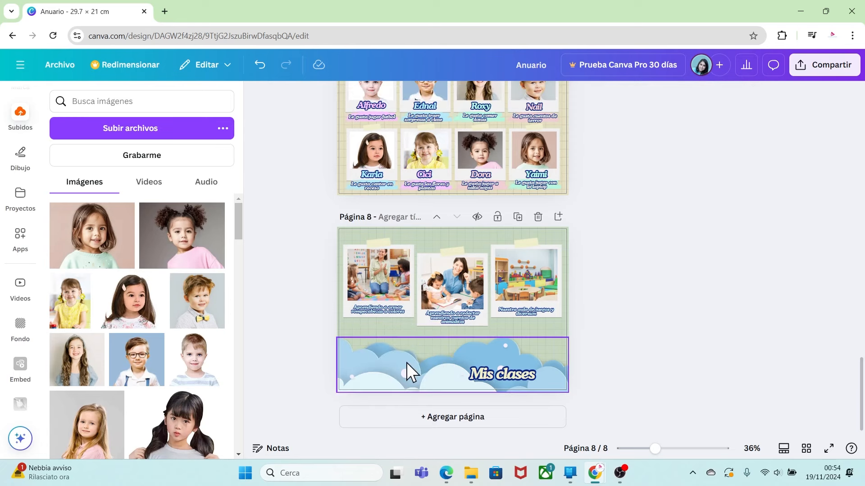
{"action": "left_click", "coordinate": [523, 374]}
{"action": "double_click", "coordinate": [523, 374]}
{"action": "type", "text": "rec"}
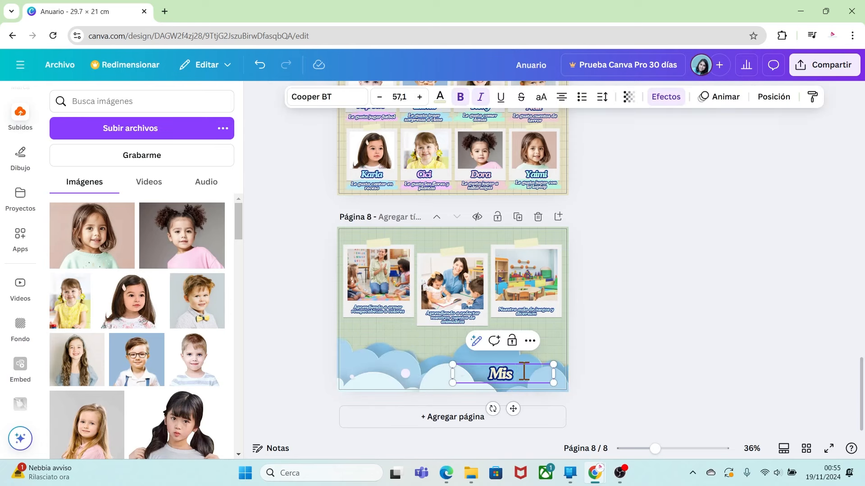
{"action": "type", "text": "uerdos"}
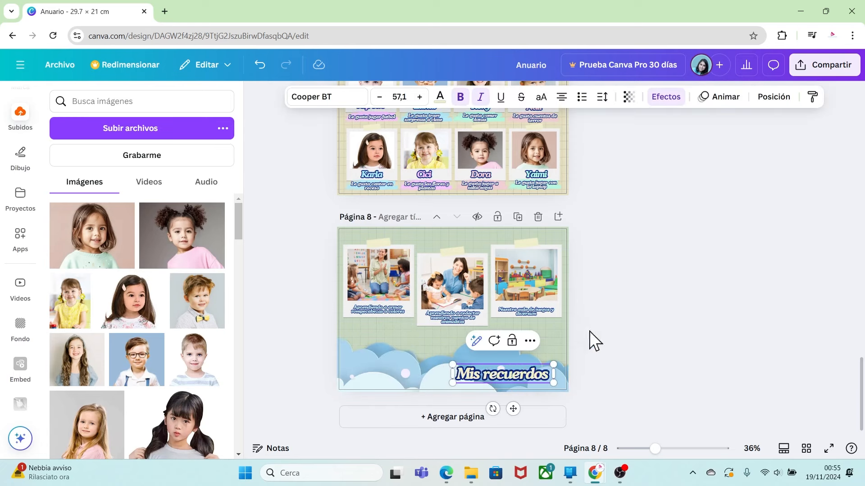
{"action": "left_click", "coordinate": [592, 354]}
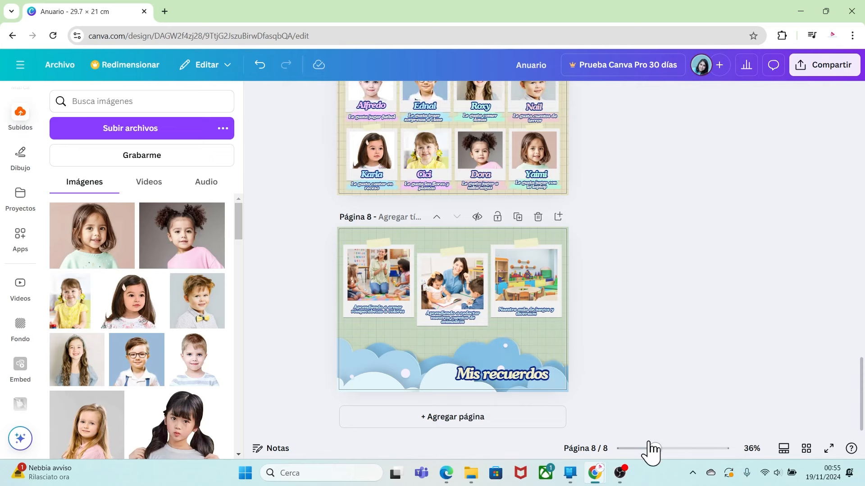
Add the uploaded school bus illustration to page 8, shrink it and place it over the clouds beside the "Mis recuerdos" title.
{"action": "left_click_drag", "start_coordinate": [655, 448], "coordinate": [662, 449]}
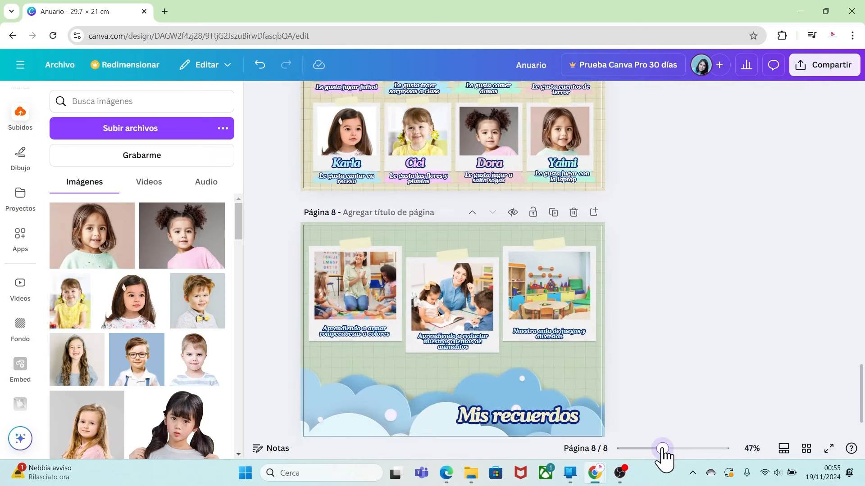
{"action": "scroll", "coordinate": [861, 374], "scroll_direction": "down", "scroll_amount": 2}
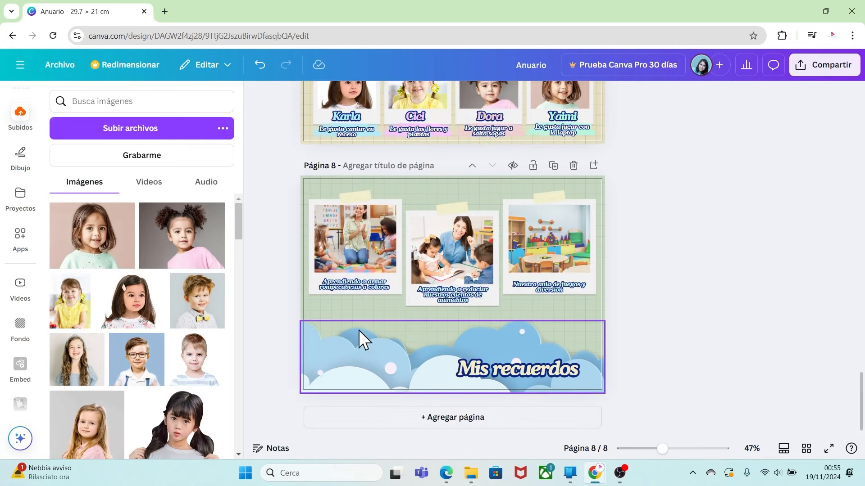
{"action": "left_click_drag", "start_coordinate": [242, 229], "coordinate": [231, 363]}
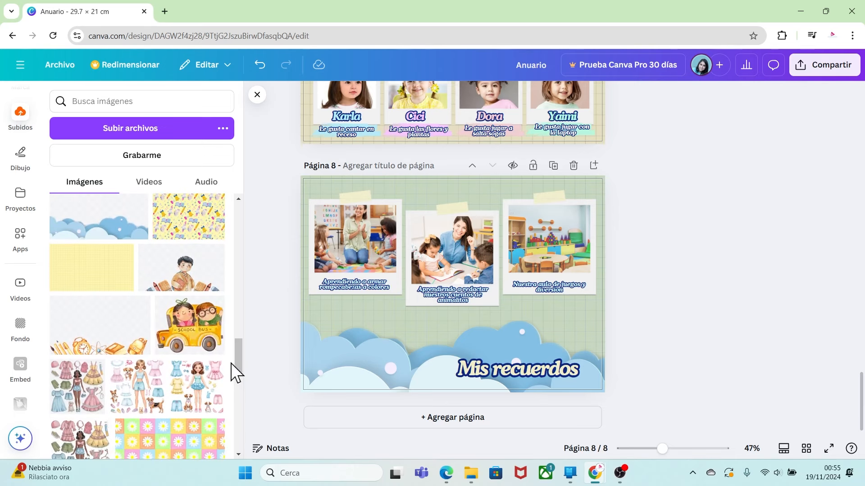
{"action": "left_click", "coordinate": [198, 340]}
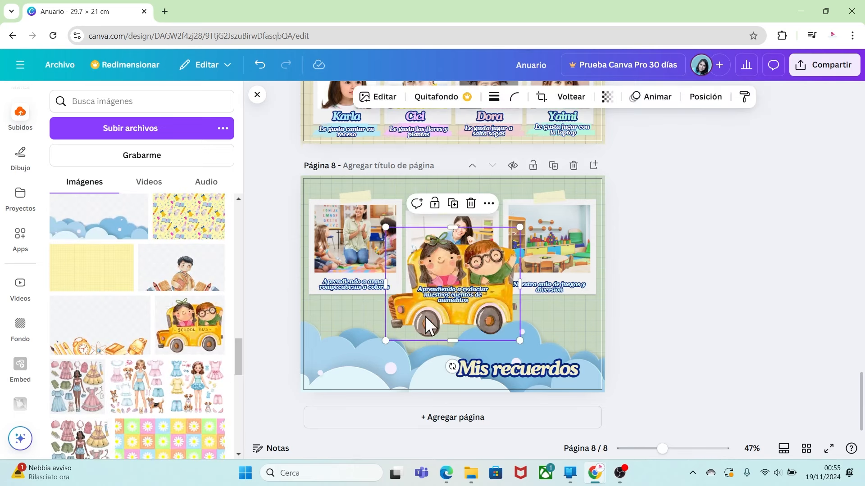
{"action": "left_click_drag", "start_coordinate": [441, 315], "coordinate": [366, 367]}
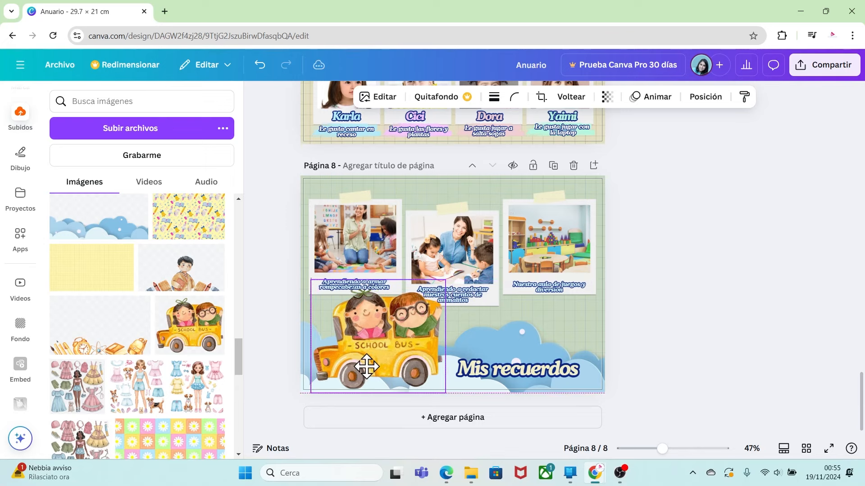
{"action": "left_click_drag", "start_coordinate": [445, 279], "coordinate": [405, 314]}
{"action": "left_click_drag", "start_coordinate": [365, 356], "coordinate": [383, 356]}
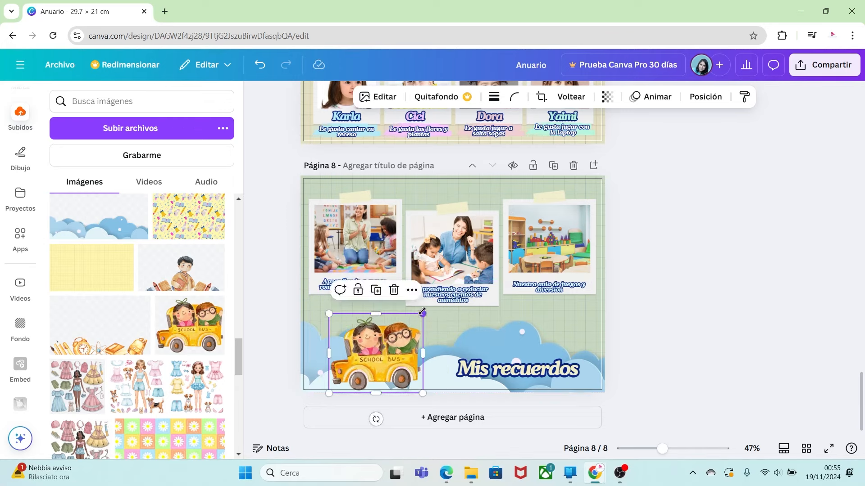
{"action": "left_click", "coordinate": [642, 348]}
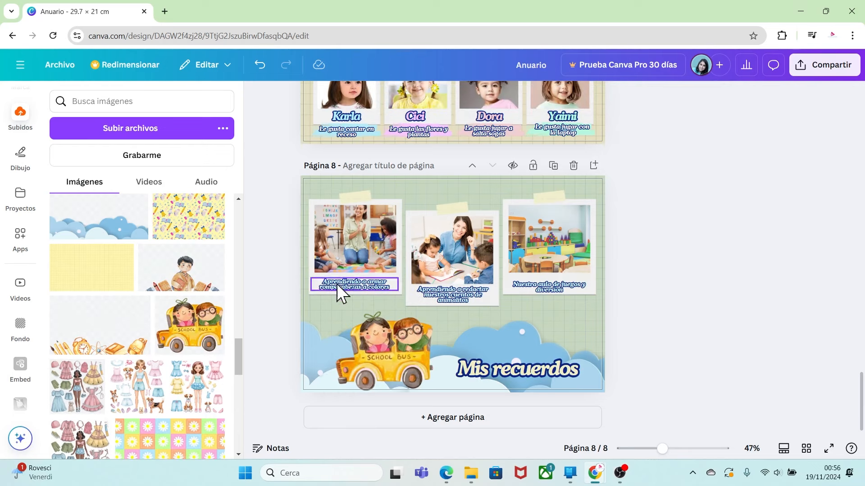
Replace the first polaroid's picture on page 8 with the uploaded photo of the teacher showing the letter A, enlarged to fill the frame.
{"action": "left_click_drag", "start_coordinate": [240, 348], "coordinate": [247, 298]}
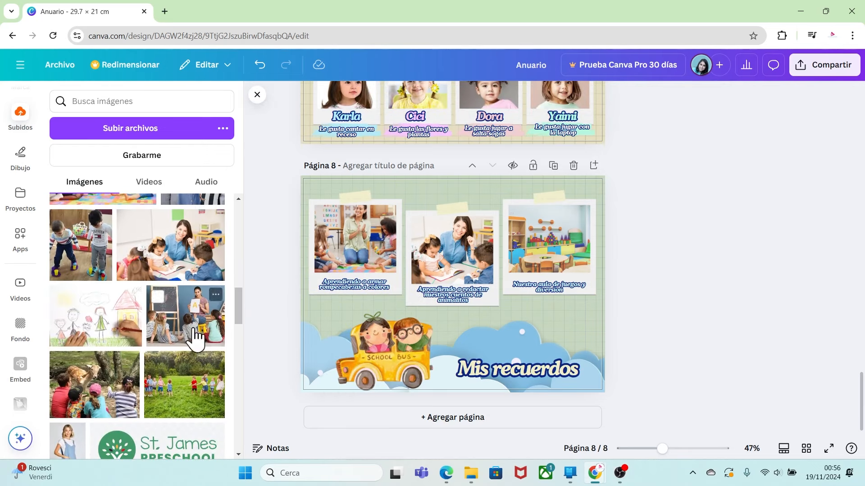
{"action": "left_click_drag", "start_coordinate": [193, 340], "coordinate": [349, 236]}
{"action": "double_click", "coordinate": [361, 226]}
{"action": "left_click_drag", "start_coordinate": [97, 126], "coordinate": [81, 116]}
{"action": "left_click_drag", "start_coordinate": [153, 159], "coordinate": [154, 168]}
{"action": "left_click", "coordinate": [176, 374]}
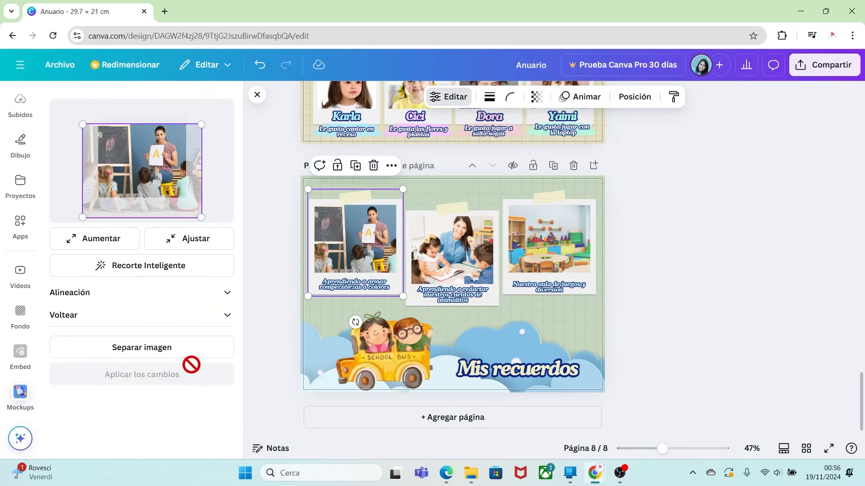
{"action": "left_click", "coordinate": [271, 324]}
Replace the middle polaroid's picture on page 8 with the uploaded child's family drawing, fitted to fill the frame.
{"action": "mouse_move", "coordinate": [239, 316]}
{"action": "left_mouse_down"}
{"action": "mouse_move", "coordinate": [244, 260]}
{"action": "mouse_move", "coordinate": [248, 307]}
{"action": "left_mouse_up"}
{"action": "left_click_drag", "start_coordinate": [107, 372], "coordinate": [429, 256]}
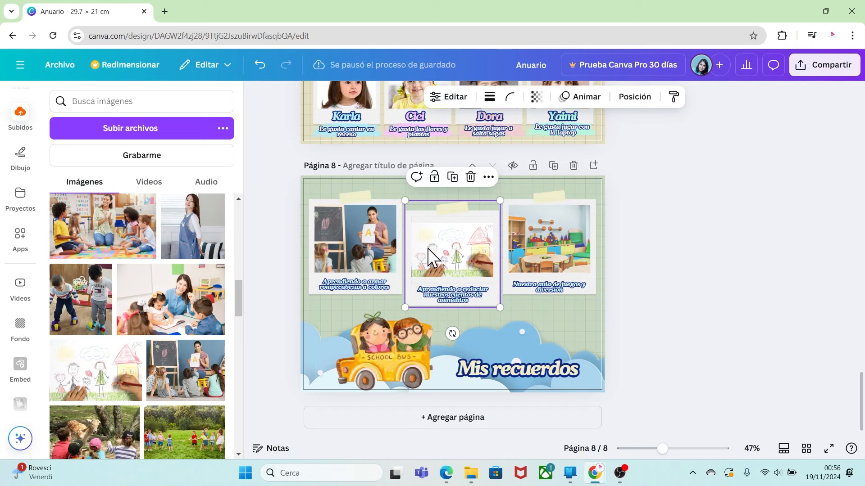
{"action": "double_click", "coordinate": [428, 257]}
{"action": "left_click", "coordinate": [142, 375]}
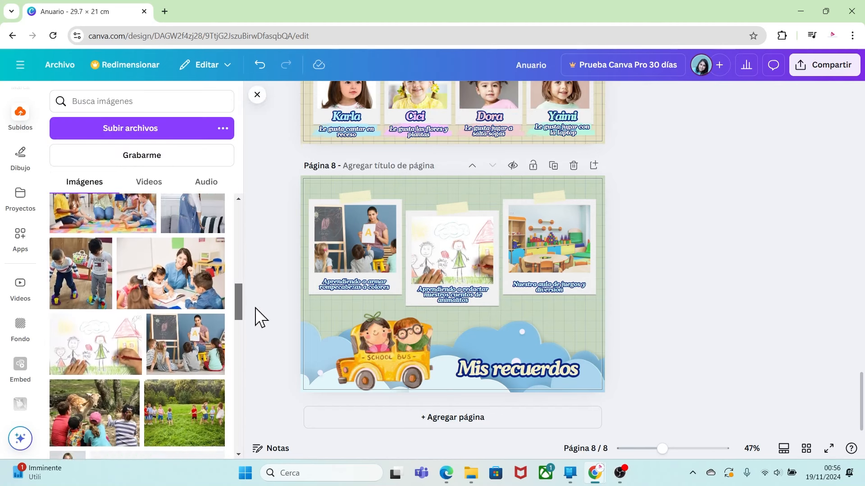
Replace the third polaroid's picture on page 8 with the uploaded photo of children watching a deer, adjusted to fill the frame.
{"action": "left_click_drag", "start_coordinate": [523, 245], "coordinate": [533, 246]}
{"action": "double_click", "coordinate": [533, 246]}
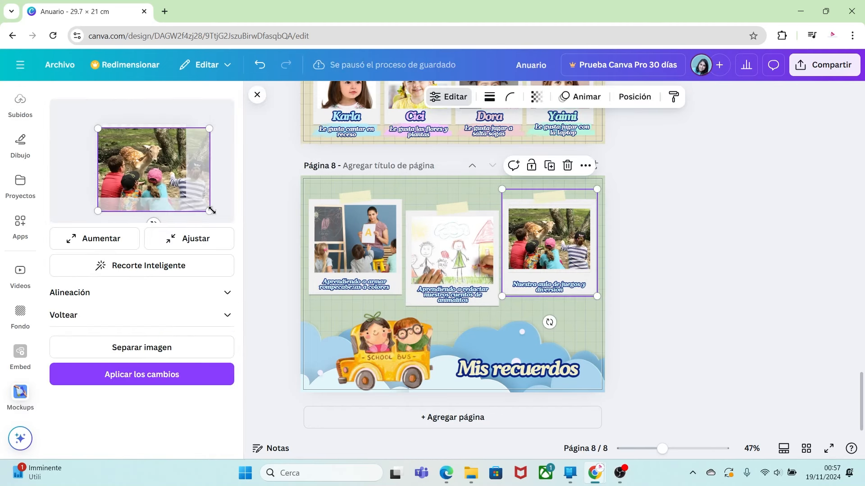
{"action": "left_click", "coordinate": [170, 246]}
{"action": "left_click", "coordinate": [642, 315]}
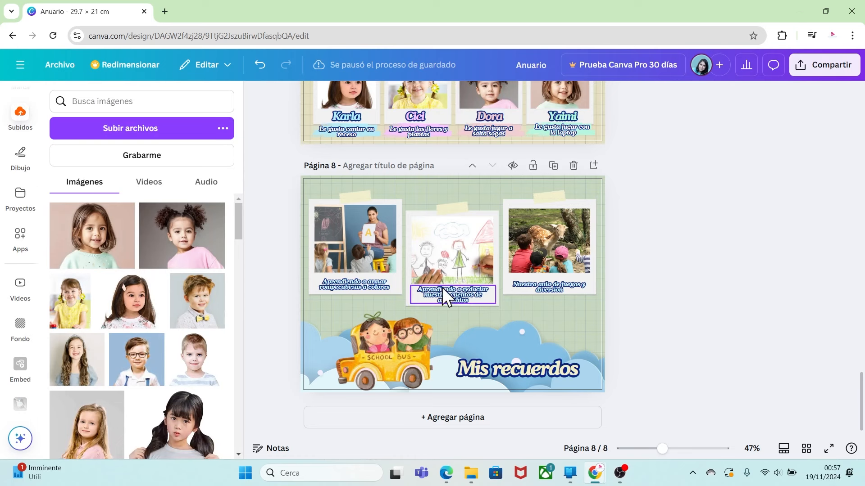
Change the captions to "Mi maestra me enseña las primeras vocales", "Aprendiendo a pintar mis primeros dibujos" and "De paseo al parque de animalitos".
{"action": "left_click_drag", "start_coordinate": [662, 449], "coordinate": [673, 449]}
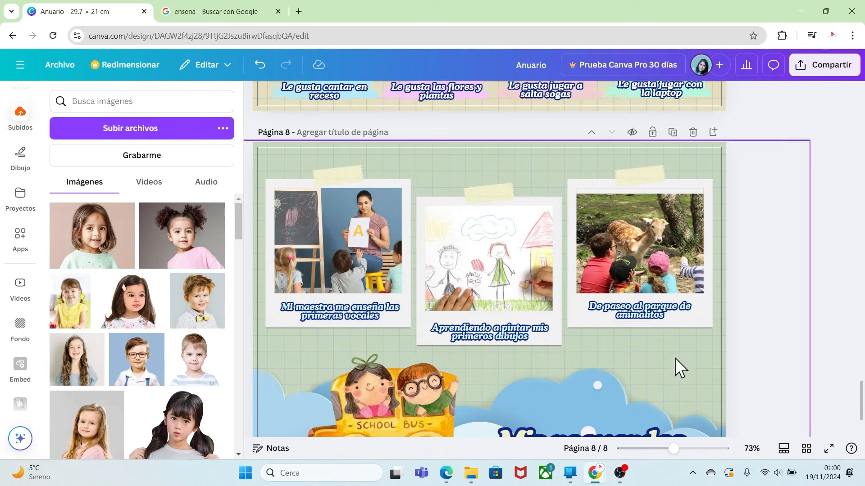
{"action": "left_click_drag", "start_coordinate": [673, 449], "coordinate": [665, 449]}
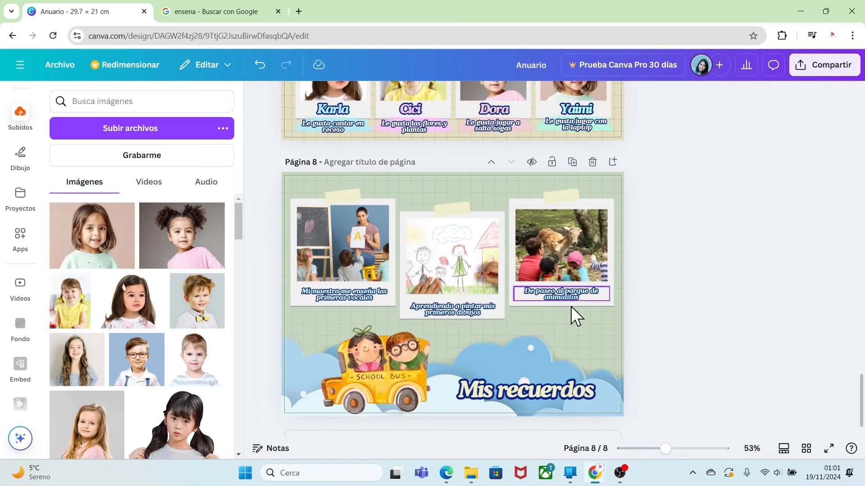
Duplicate page 8 and replace the copy's first polaroid picture with the uploaded photo of costumed children, enlarged to fill the frame.
{"action": "left_click", "coordinate": [572, 162]}
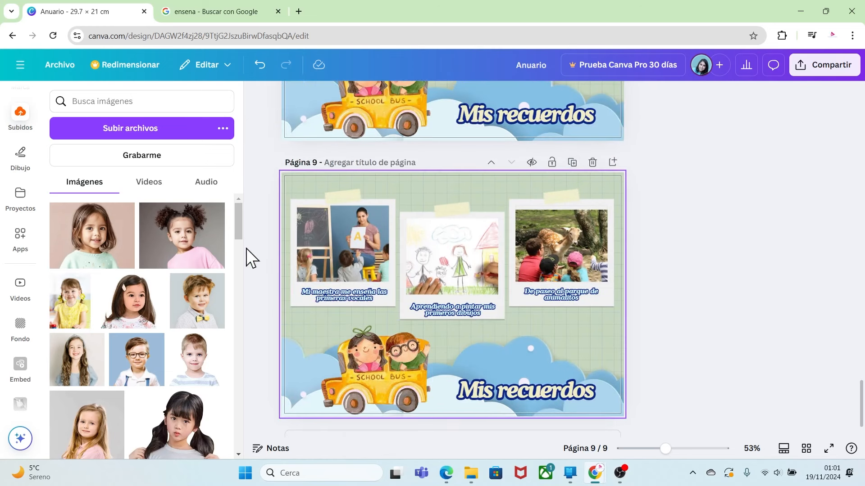
{"action": "left_click_drag", "start_coordinate": [240, 231], "coordinate": [255, 296]}
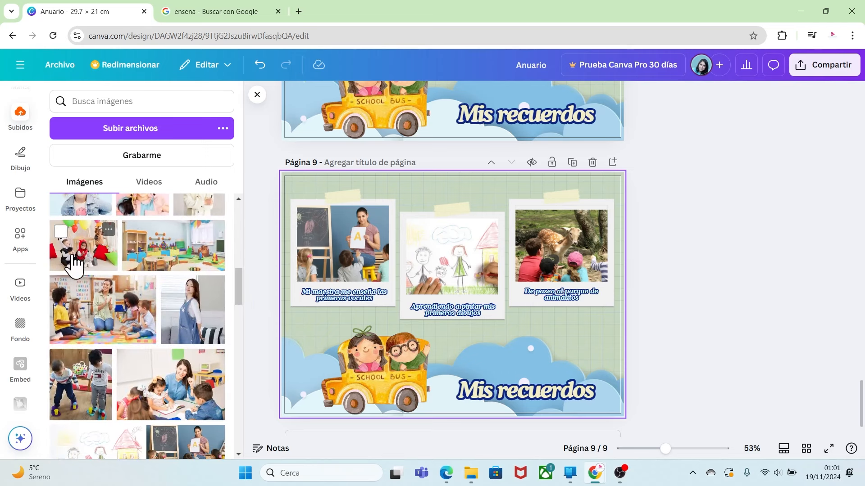
{"action": "left_click_drag", "start_coordinate": [72, 264], "coordinate": [349, 222]}
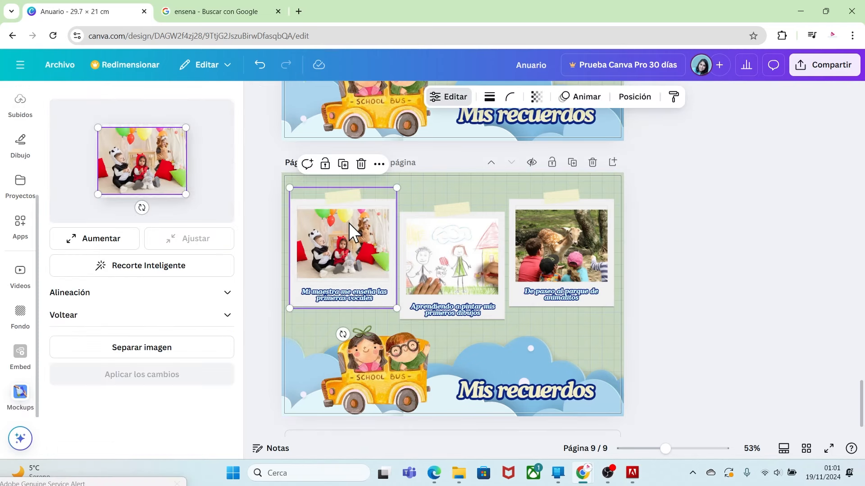
{"action": "left_click_drag", "start_coordinate": [186, 194], "coordinate": [195, 205]}
{"action": "left_click_drag", "start_coordinate": [139, 172], "coordinate": [134, 172]}
{"action": "left_click", "coordinate": [142, 375]}
{"action": "left_click", "coordinate": [269, 333]}
Replace the middle polaroid's picture on page 9 with the uploaded photo of children playing on the grass, enlarged to fill the frame.
{"action": "left_click_drag", "start_coordinate": [239, 238], "coordinate": [239, 309]}
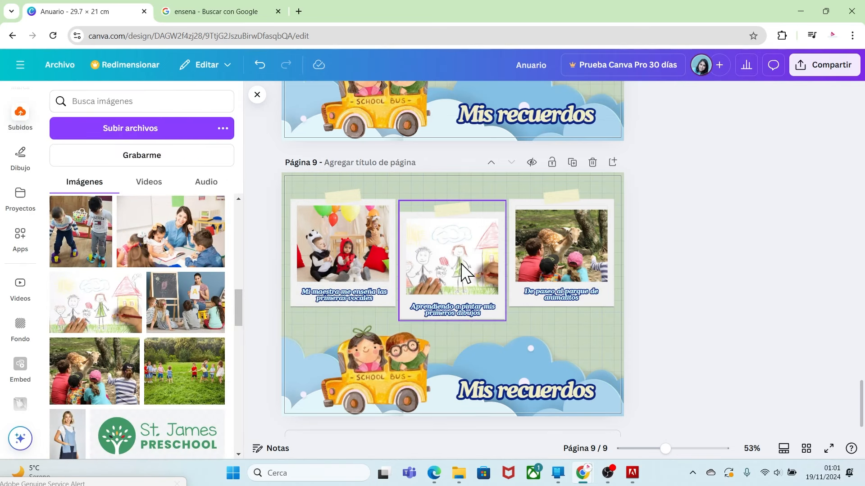
{"action": "left_click_drag", "start_coordinate": [461, 263], "coordinate": [464, 263]}
{"action": "left_click_drag", "start_coordinate": [186, 198], "coordinate": [195, 206]}
{"action": "left_click_drag", "start_coordinate": [98, 124], "coordinate": [89, 117]}
{"action": "left_click", "coordinate": [171, 376]}
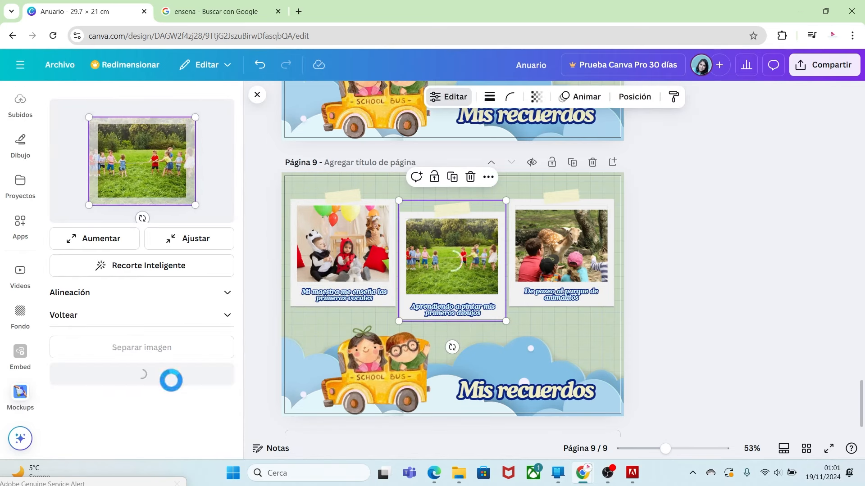
{"action": "left_click", "coordinate": [256, 309]}
Replace the third polaroid's picture on page 9 with the uploaded photo of two boys with cups, enlarged to fill the frame.
{"action": "left_click_drag", "start_coordinate": [238, 234], "coordinate": [239, 304]}
{"action": "left_click_drag", "start_coordinate": [83, 351], "coordinate": [552, 251]}
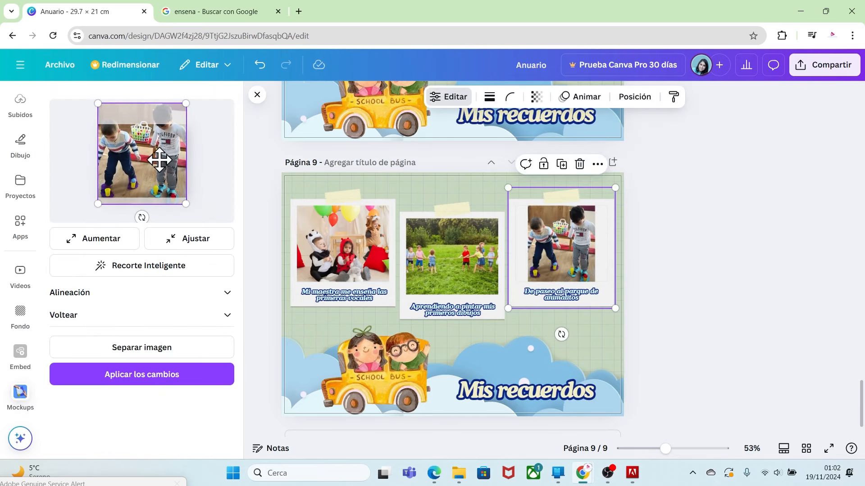
{"action": "left_click", "coordinate": [178, 377]}
{"action": "left_click", "coordinate": [658, 317]}
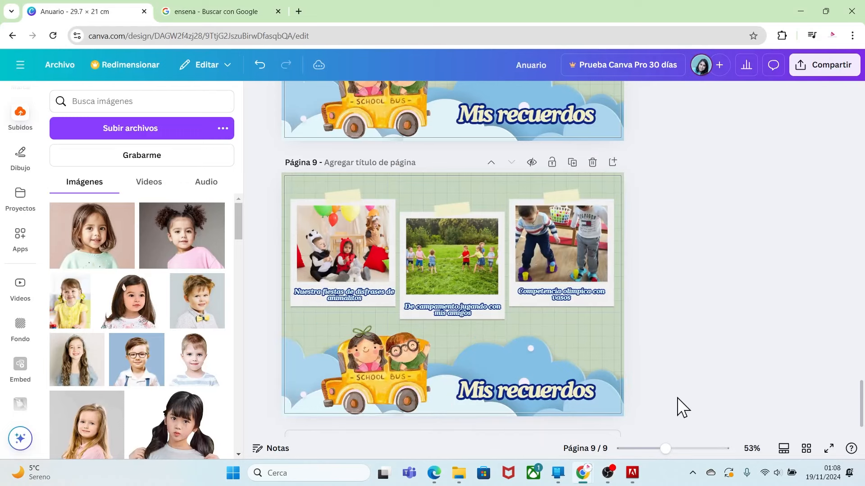
Duplicate the "Juntos lo logramos" graduate page 2 and move the copy down to the end of the document as page 10.
{"action": "left_click_drag", "start_coordinate": [862, 399], "coordinate": [862, 131]}
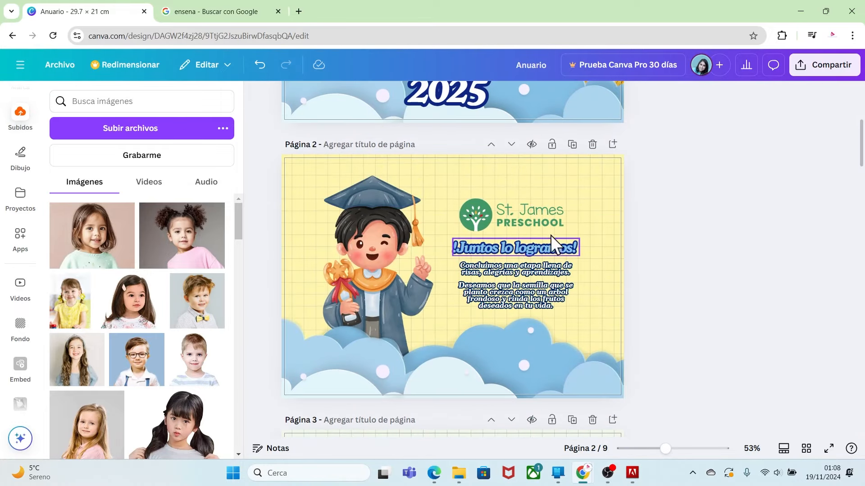
{"action": "left_click", "coordinate": [572, 145]}
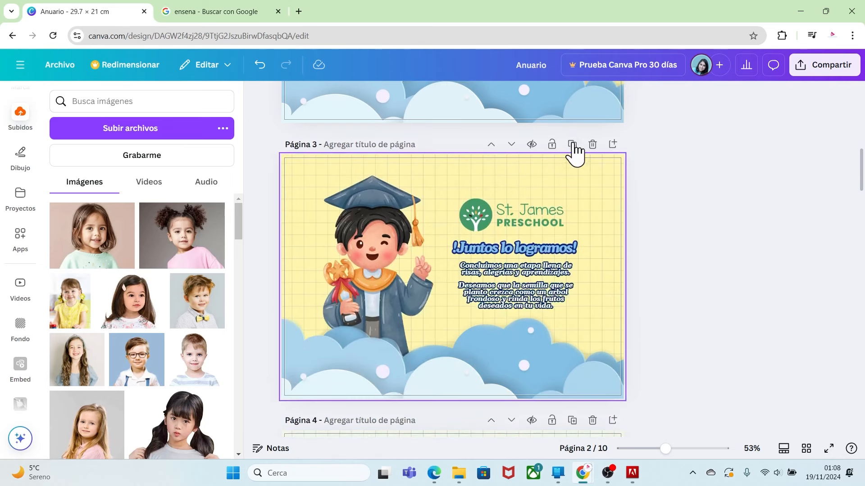
{"action": "left_click", "coordinate": [512, 144]}
{"action": "left_click", "coordinate": [512, 145]}
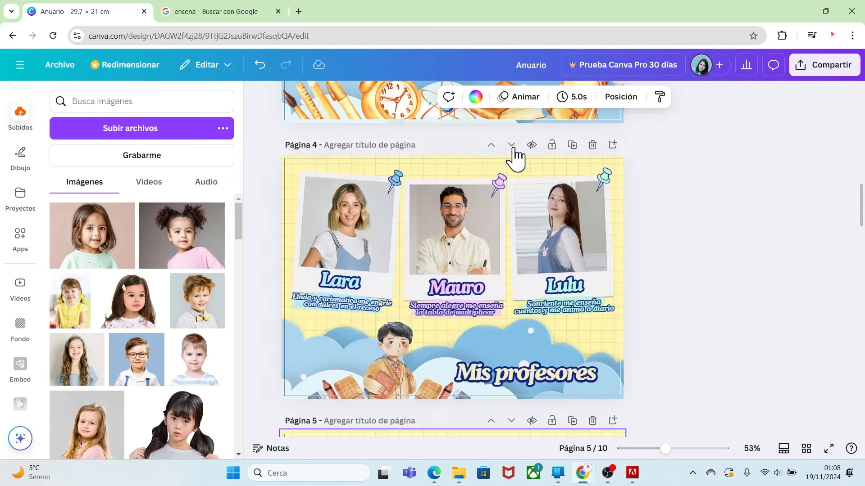
{"action": "left_click", "coordinate": [512, 145]}
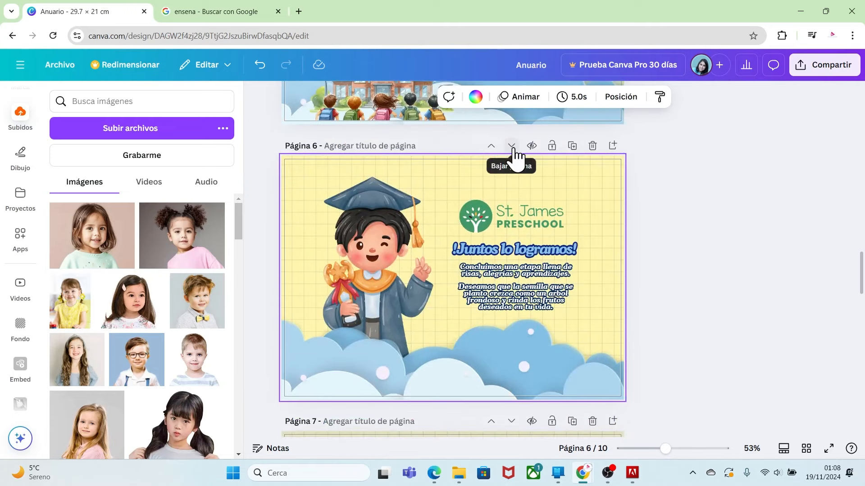
{"action": "left_click", "coordinate": [513, 147]}
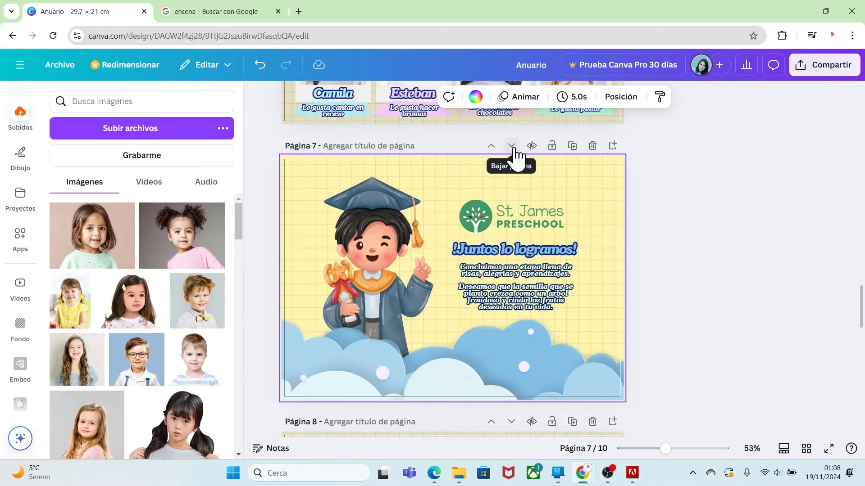
{"action": "left_click", "coordinate": [512, 146]}
{"action": "left_click", "coordinate": [512, 146]}
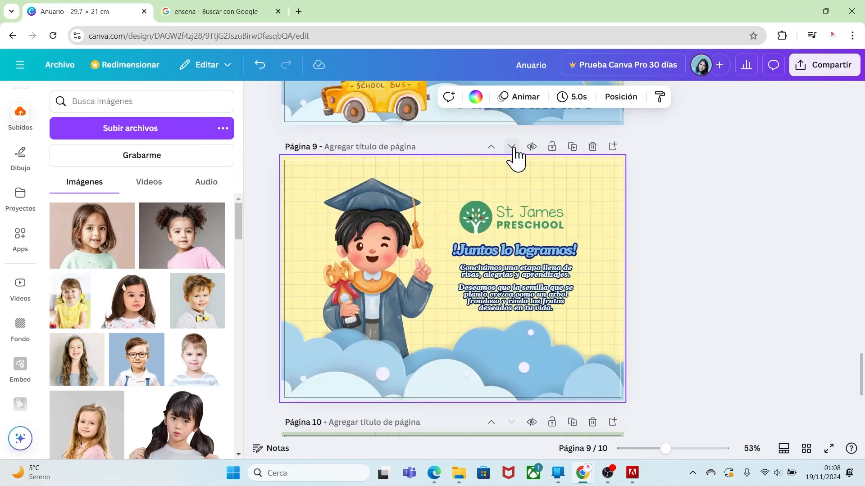
{"action": "left_click", "coordinate": [512, 147]}
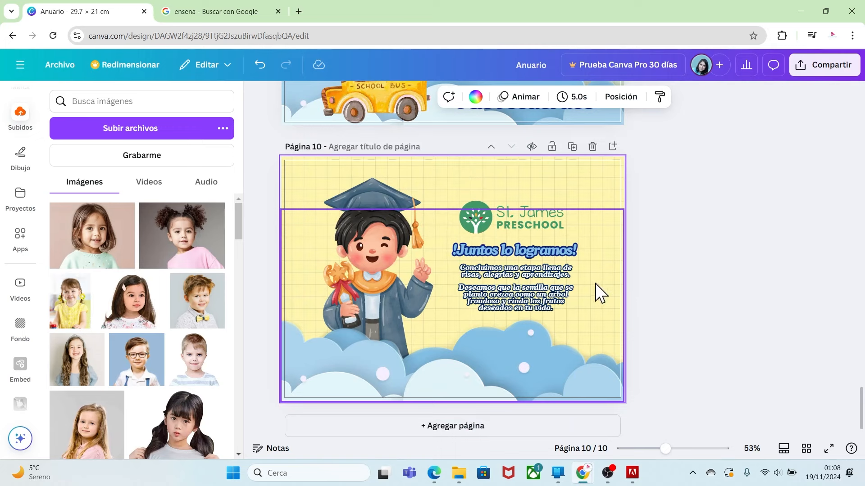
Delete the message paragraph, the "Juntos lo logramos" heading and the graduate illustration from page 10.
{"action": "left_click", "coordinate": [541, 284]}
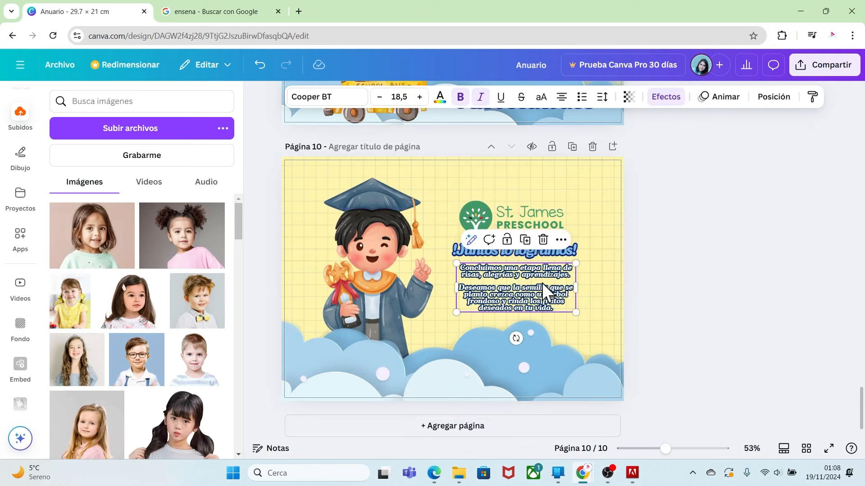
{"action": "key", "text": "Delete"}
{"action": "left_click", "coordinate": [534, 256]}
{"action": "key", "text": "Delete"}
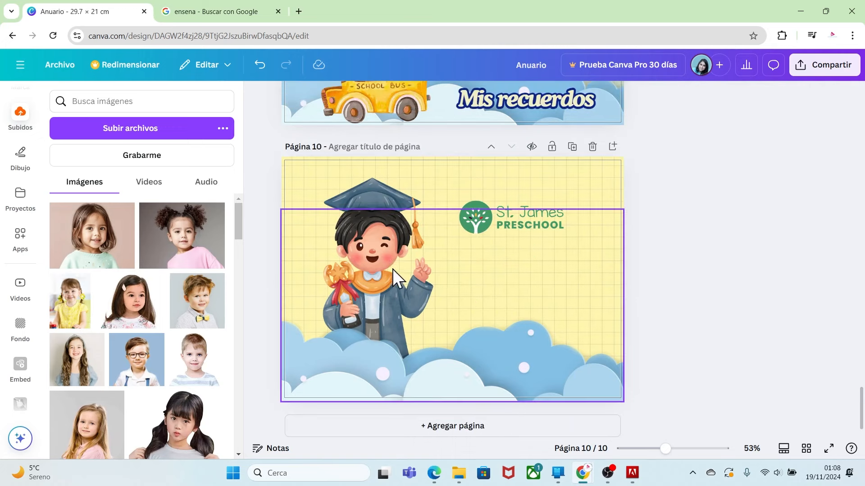
{"action": "left_click", "coordinate": [377, 193]}
{"action": "key", "text": "Delete"}
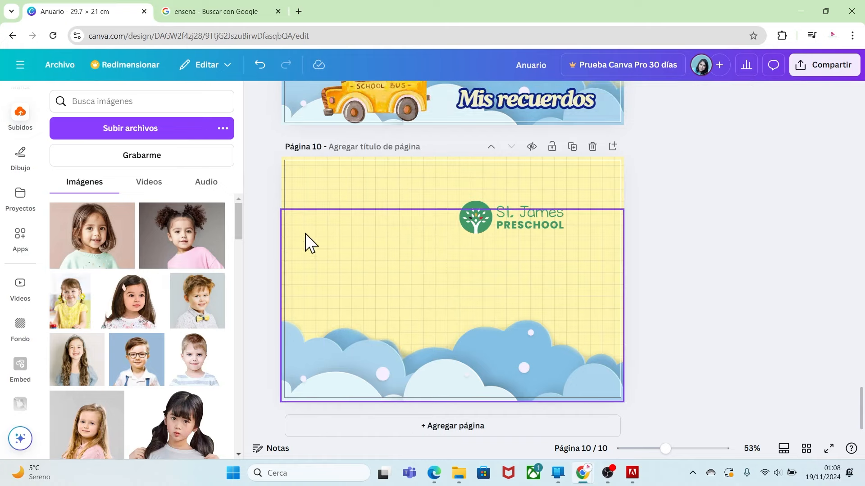
Search the elements library for "cute graduation" and show all the matching graphics.
{"action": "scroll", "coordinate": [27, 225], "scroll_direction": "up", "scroll_amount": 3}
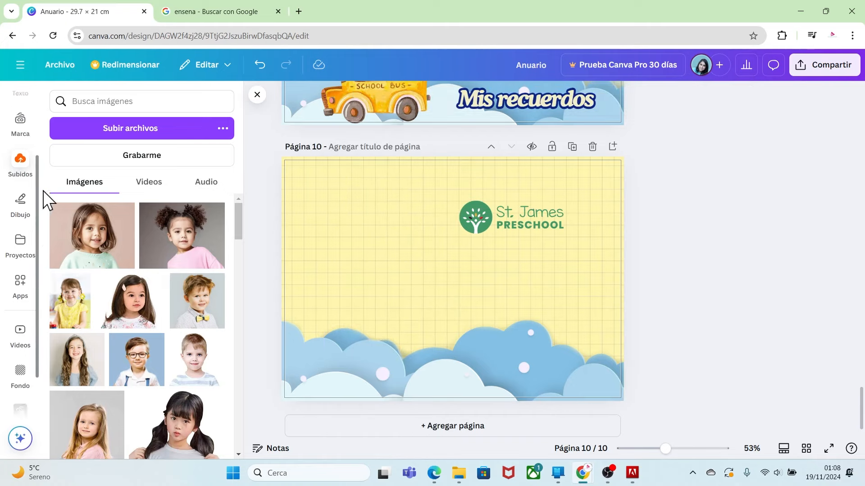
{"action": "left_click", "coordinate": [24, 128]}
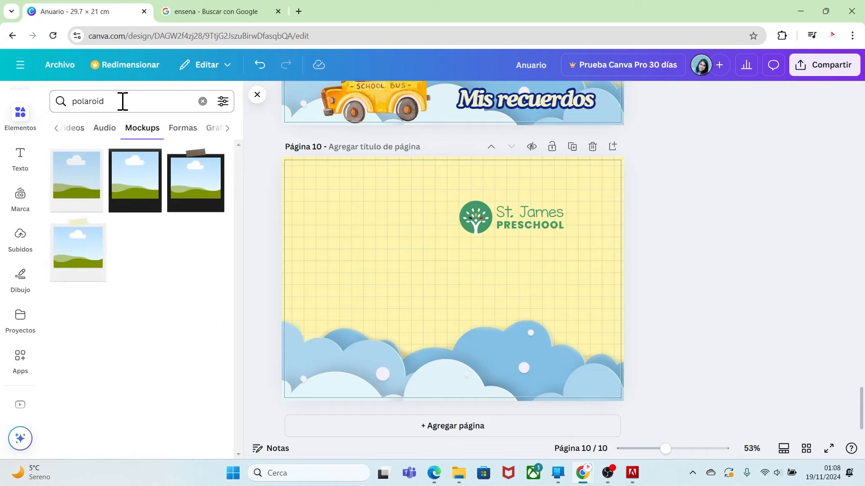
{"action": "left_click", "coordinate": [70, 102]}
{"action": "key", "text": "BackSpace"}
{"action": "type", "text": "cu"}
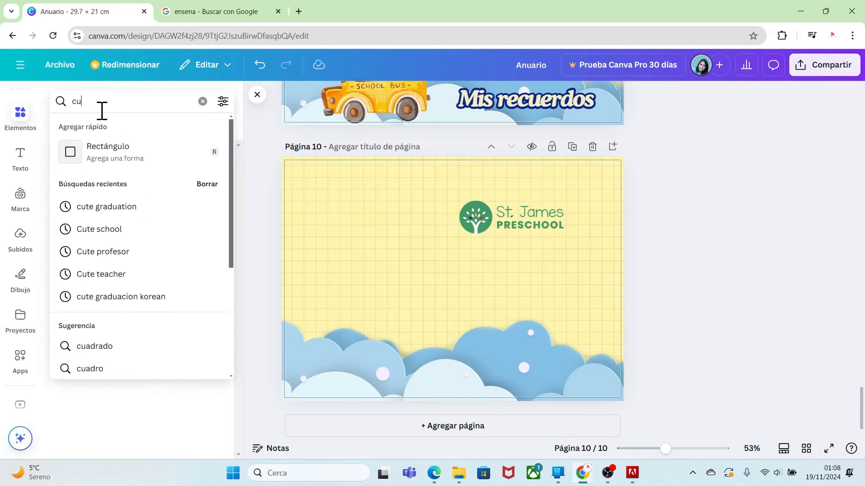
{"action": "type", "text": "te graduation"}
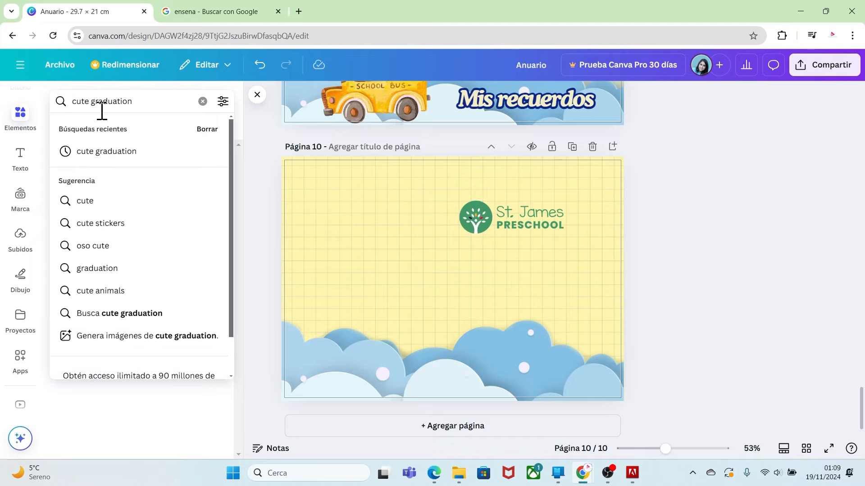
{"action": "key", "text": "Return"}
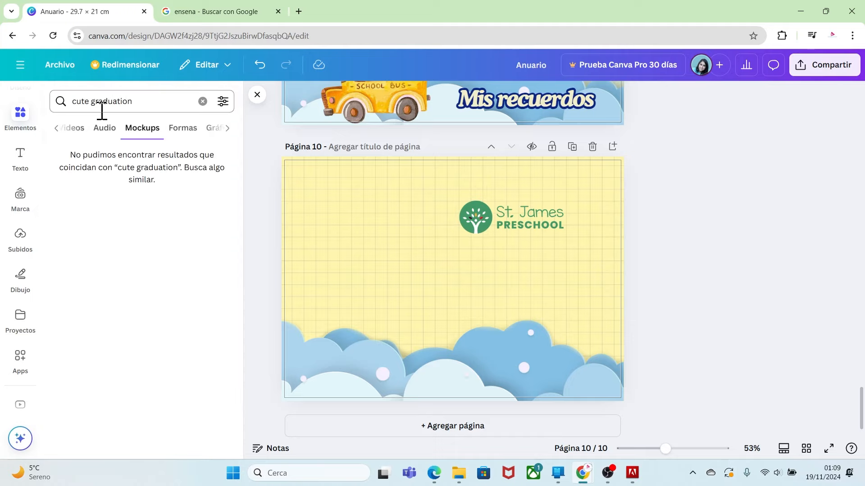
{"action": "left_click", "coordinate": [55, 129]}
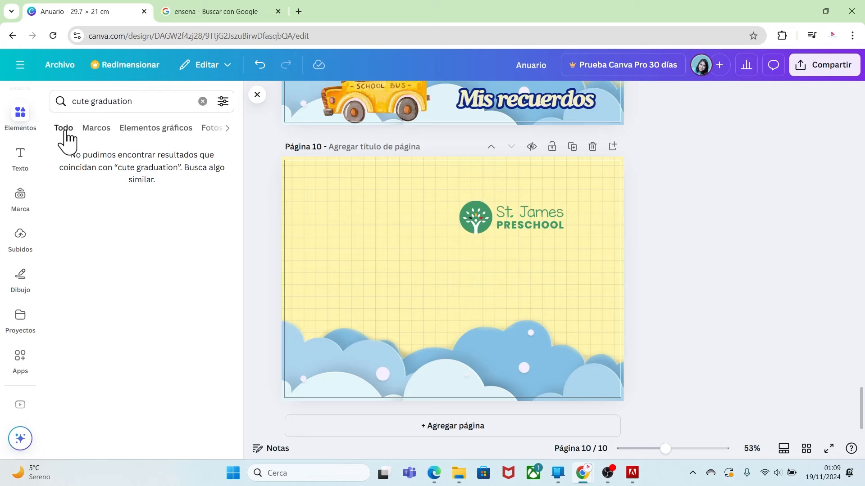
{"action": "left_click", "coordinate": [64, 129]}
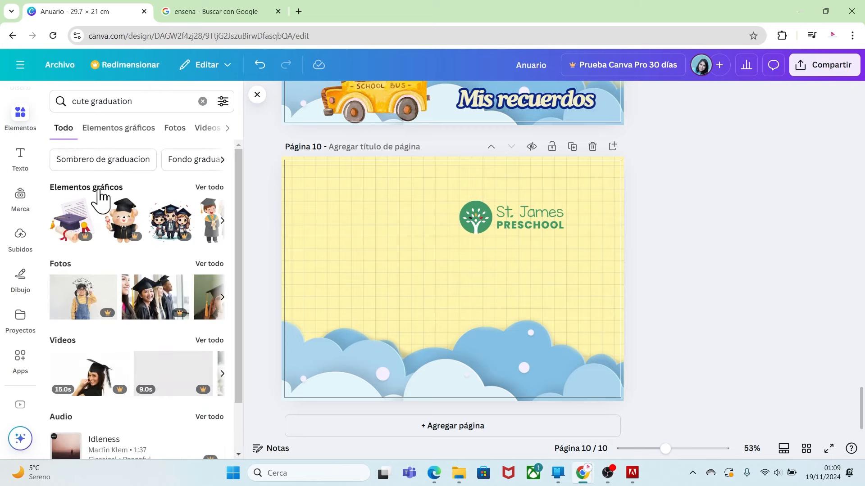
{"action": "left_click", "coordinate": [210, 187]}
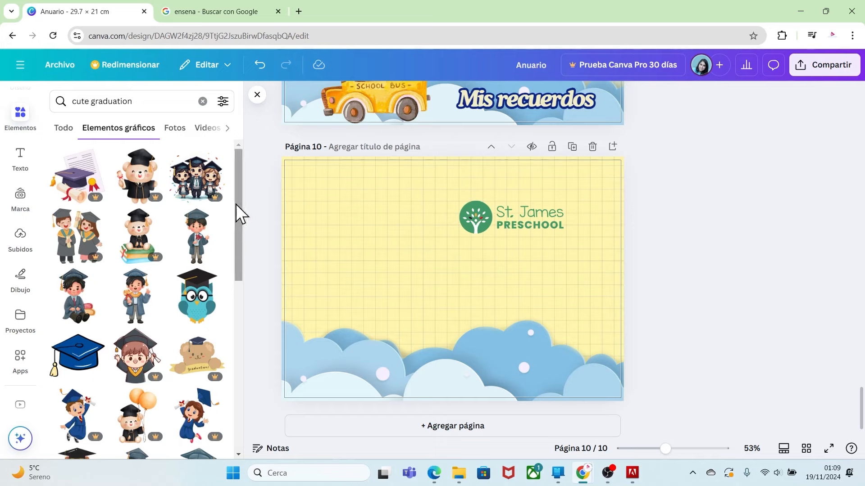
Add the graduate boy illustration with flowers and a blank pink banner to page 10, reduced and placed below the logo.
{"action": "left_click_drag", "start_coordinate": [236, 204], "coordinate": [241, 227]}
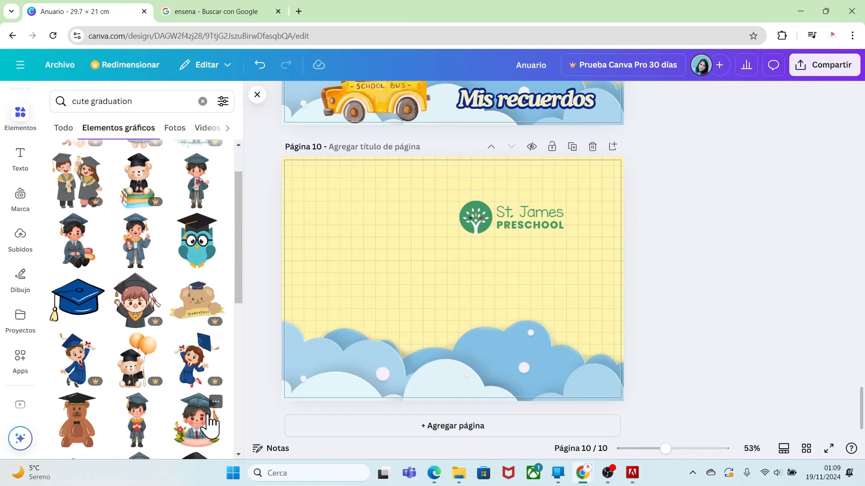
{"action": "left_click", "coordinate": [196, 428]}
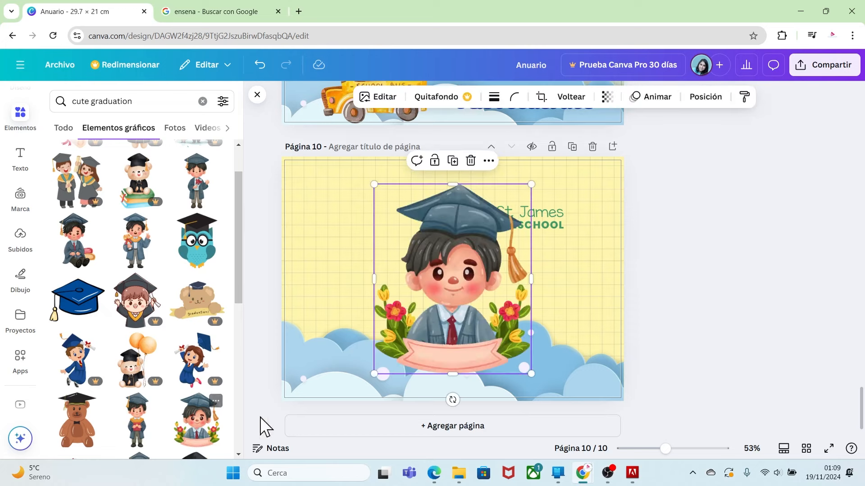
{"action": "left_click_drag", "start_coordinate": [525, 370], "coordinate": [473, 309]}
{"action": "left_click_drag", "start_coordinate": [427, 256], "coordinate": [424, 288]}
Move the school logo above the graduate on page 10, and slightly enlarge and raise the graduate illustration to sit beneath it.
{"action": "left_click", "coordinate": [527, 216]}
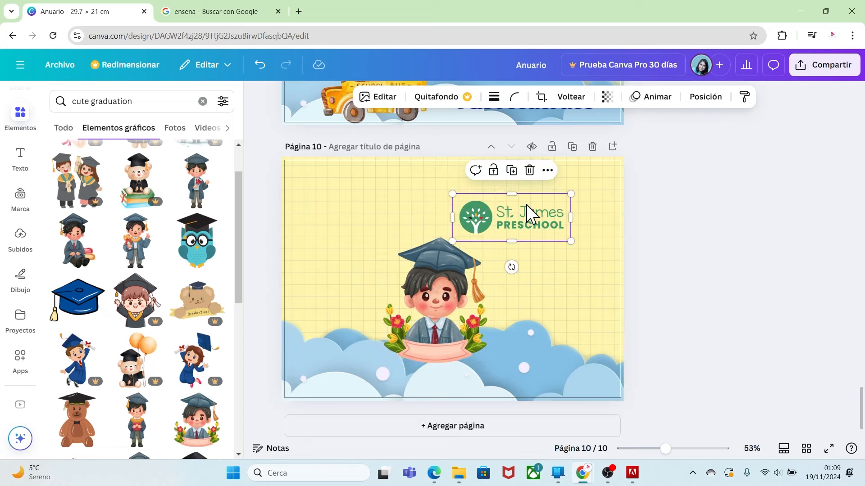
{"action": "left_click_drag", "start_coordinate": [527, 212], "coordinate": [458, 184]}
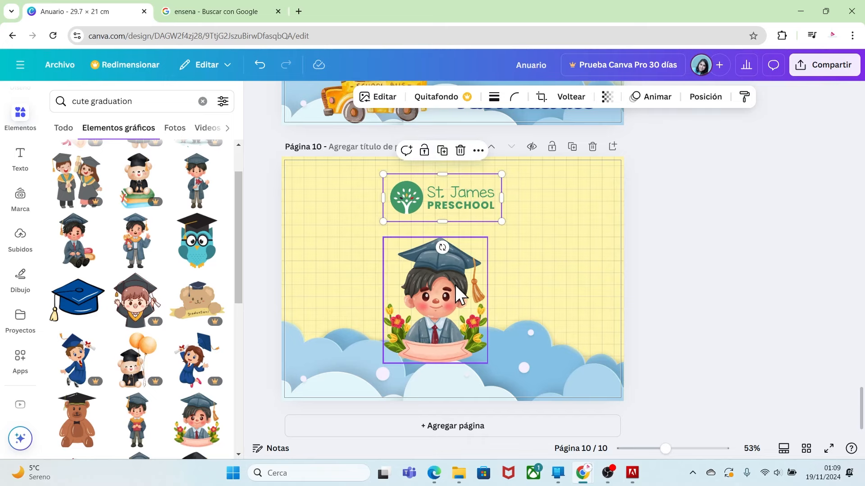
{"action": "left_click_drag", "start_coordinate": [457, 290], "coordinate": [455, 273]}
{"action": "left_click_drag", "start_coordinate": [487, 347], "coordinate": [513, 359]}
{"action": "left_click_drag", "start_coordinate": [451, 277], "coordinate": [448, 276]}
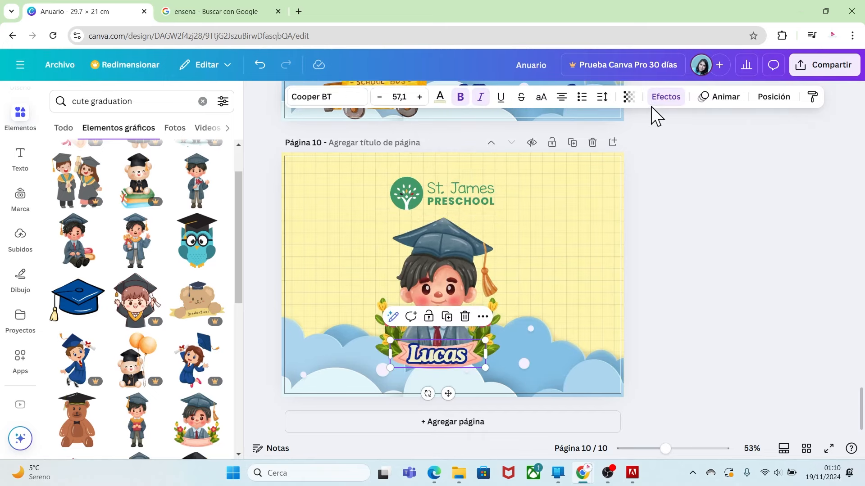
Apply the Curvar shape effect with a curve of -30 to the name text on the graduate's banner.
{"action": "left_click", "coordinate": [664, 103]}
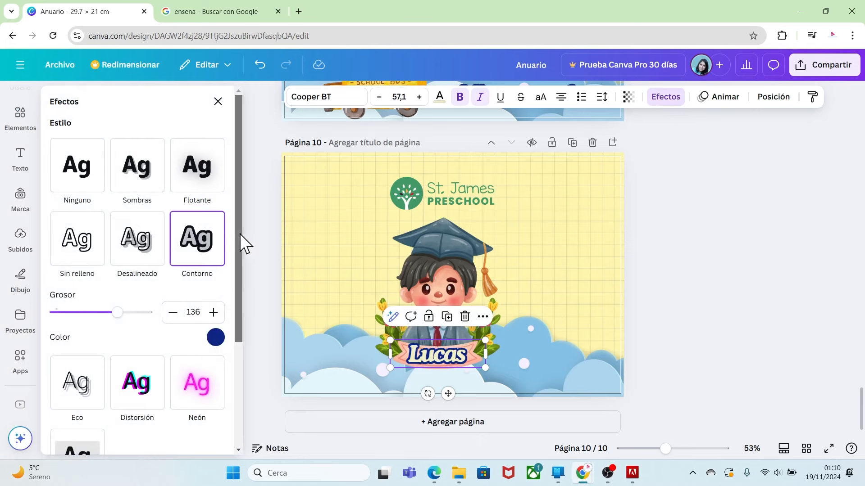
{"action": "left_click_drag", "start_coordinate": [240, 233], "coordinate": [237, 390]}
{"action": "left_click", "coordinate": [141, 403]}
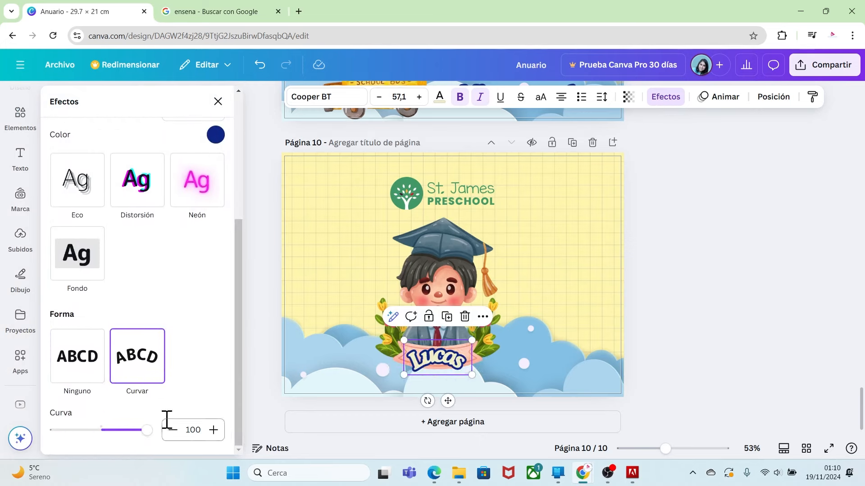
{"action": "left_click_drag", "start_coordinate": [147, 431], "coordinate": [90, 411]}
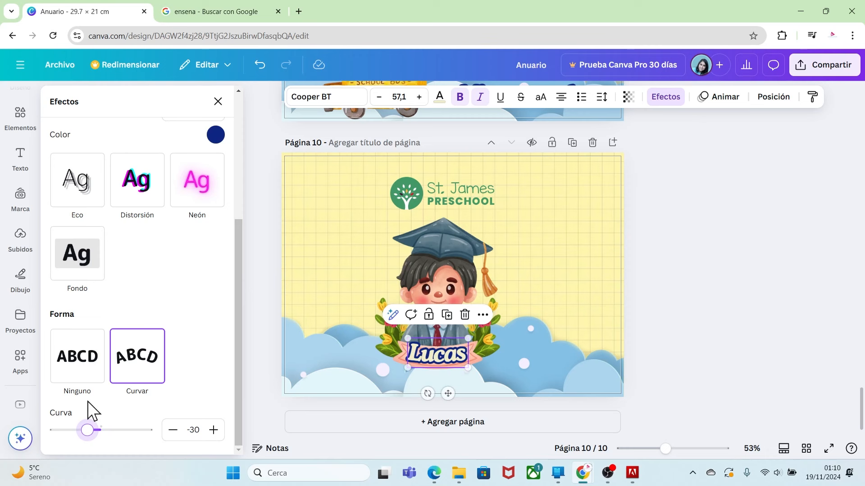
{"action": "left_click", "coordinate": [656, 341]}
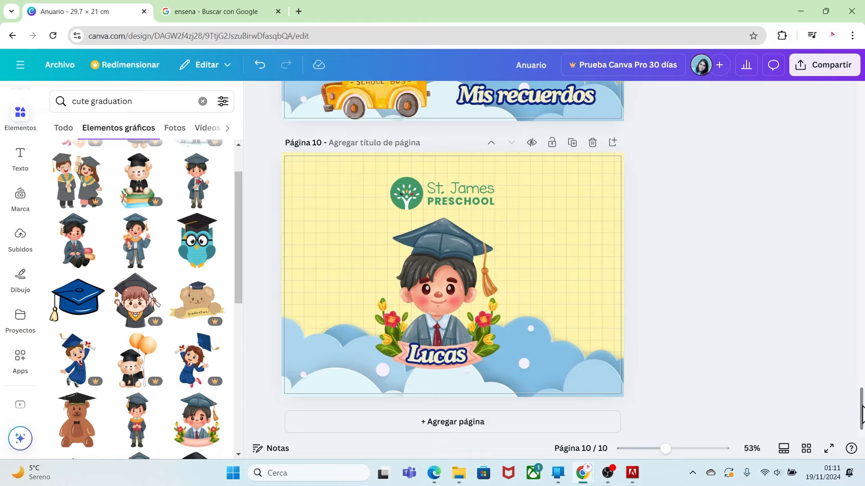
Return to page 1 and open Heyzine Flipbooks as the publishing option for the design.
{"action": "left_click_drag", "start_coordinate": [861, 408], "coordinate": [863, 105]}
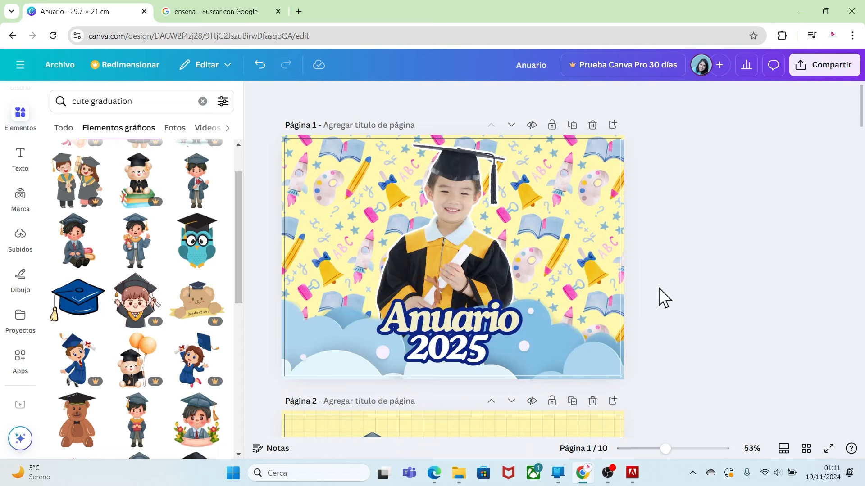
{"action": "left_click", "coordinate": [826, 70]}
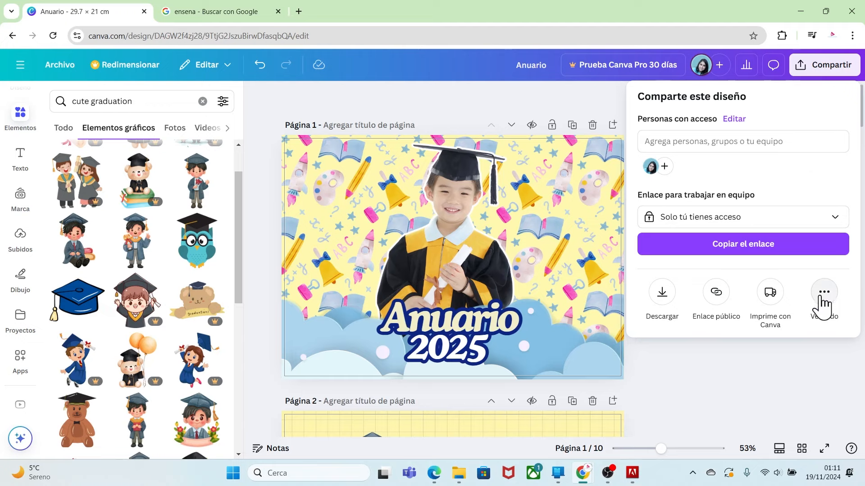
{"action": "left_click", "coordinate": [824, 297]}
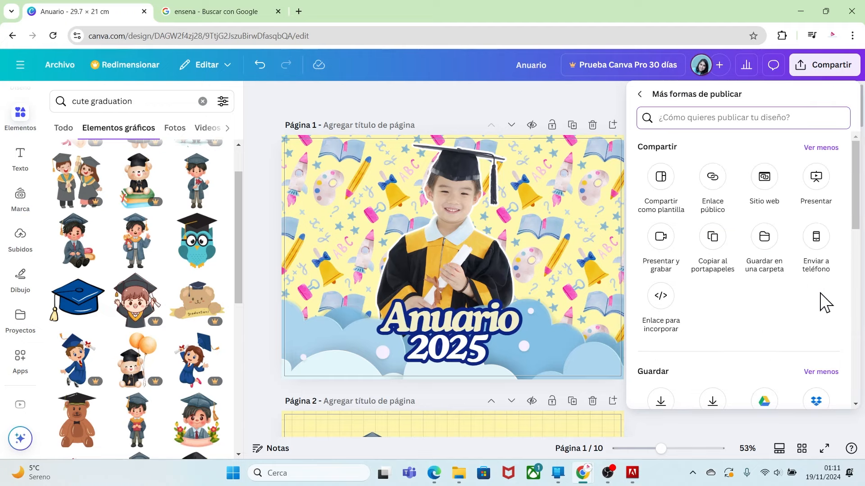
{"action": "left_click_drag", "start_coordinate": [855, 193], "coordinate": [861, 341]}
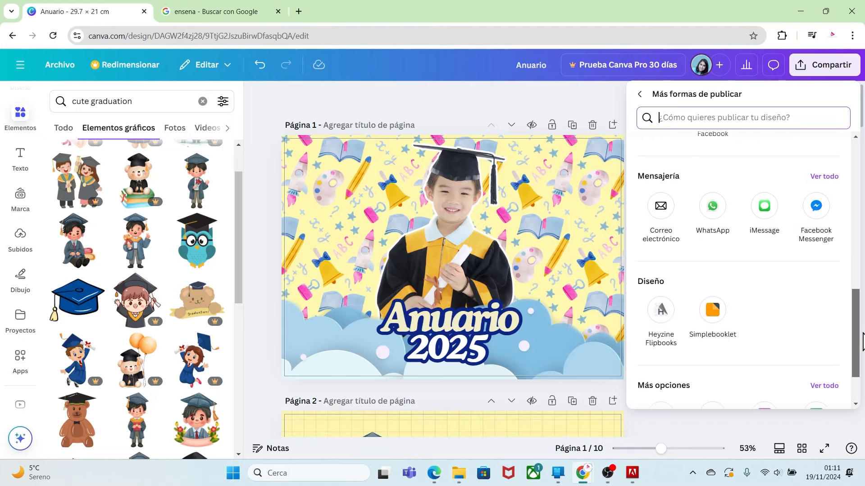
{"action": "left_click", "coordinate": [661, 316]}
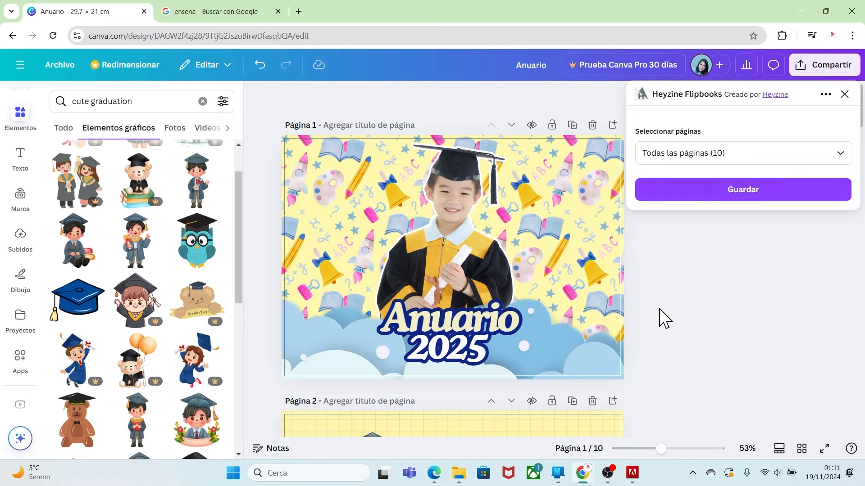
Save all 10 pages to Heyzine Flipbooks, then open the flipbook in Heyzine and dismiss the welcome message.
{"action": "left_click", "coordinate": [839, 156]}
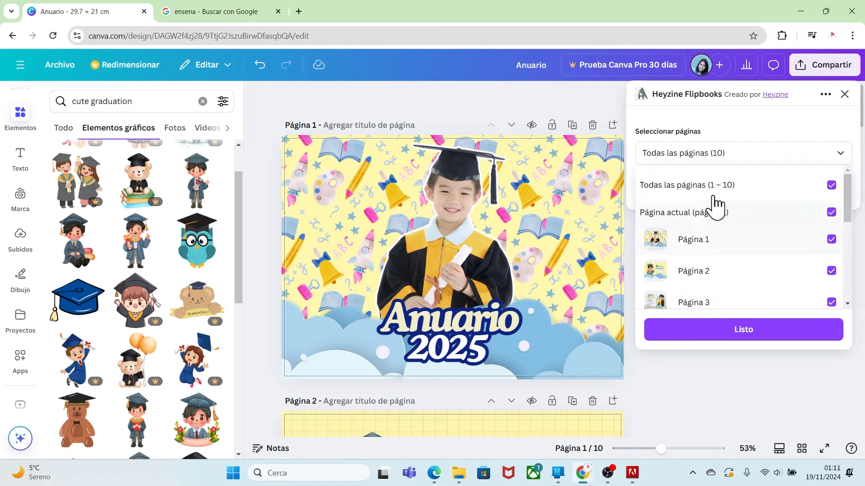
{"action": "scroll", "coordinate": [849, 208], "scroll_direction": "down", "scroll_amount": 2}
{"action": "left_click_drag", "start_coordinate": [849, 211], "coordinate": [850, 299]}
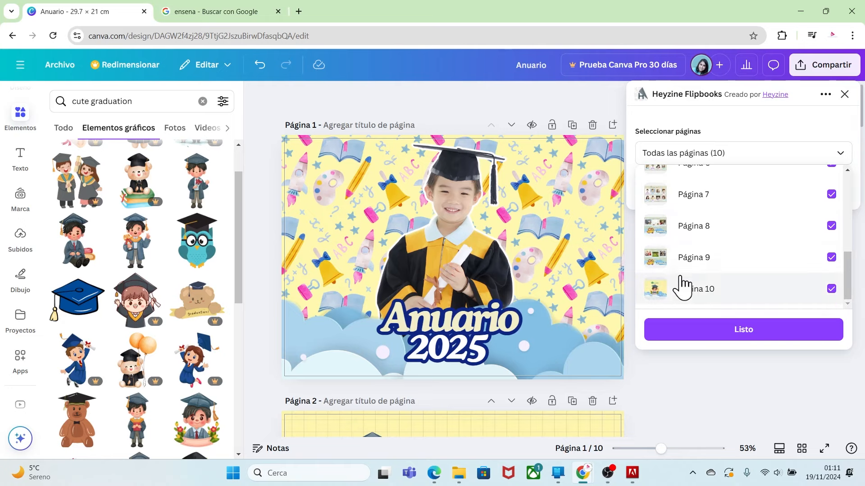
{"action": "left_click", "coordinate": [714, 333]}
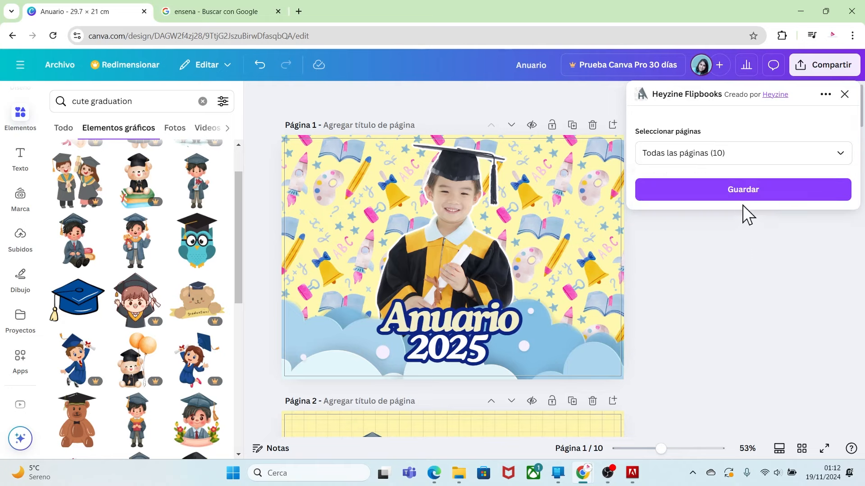
{"action": "left_click", "coordinate": [750, 190]}
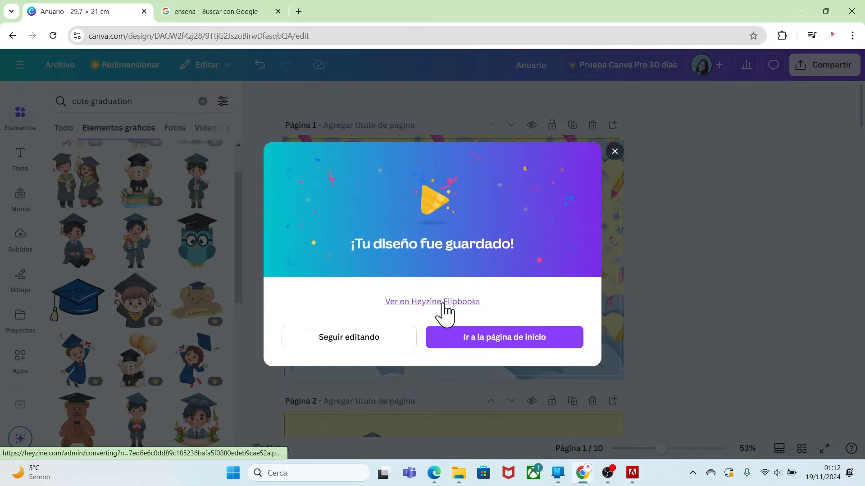
{"action": "left_click", "coordinate": [447, 305]}
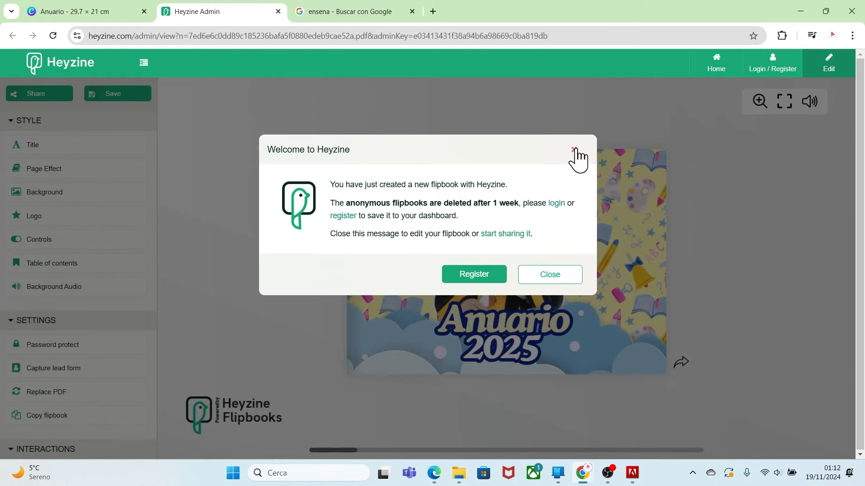
{"action": "left_click", "coordinate": [575, 150]}
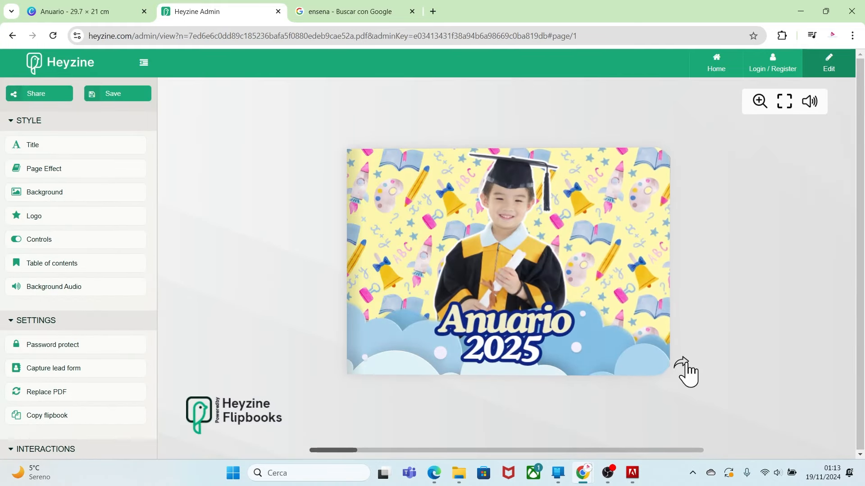
Leaf through the flipbook up to the "Mis amiguitos" spread and back to the cover to check the page turning.
{"action": "left_click", "coordinate": [682, 363]}
{"action": "left_click", "coordinate": [840, 364]}
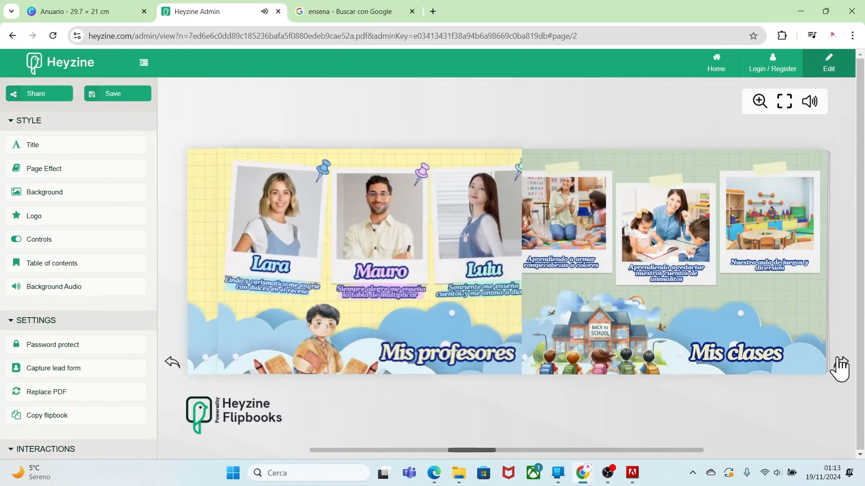
{"action": "left_click", "coordinate": [841, 365]}
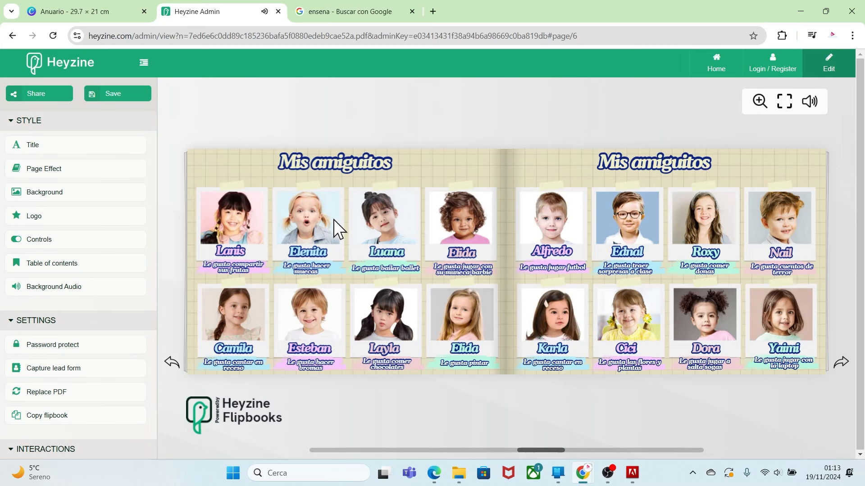
{"action": "left_click", "coordinate": [175, 370]}
{"action": "left_click", "coordinate": [175, 371]}
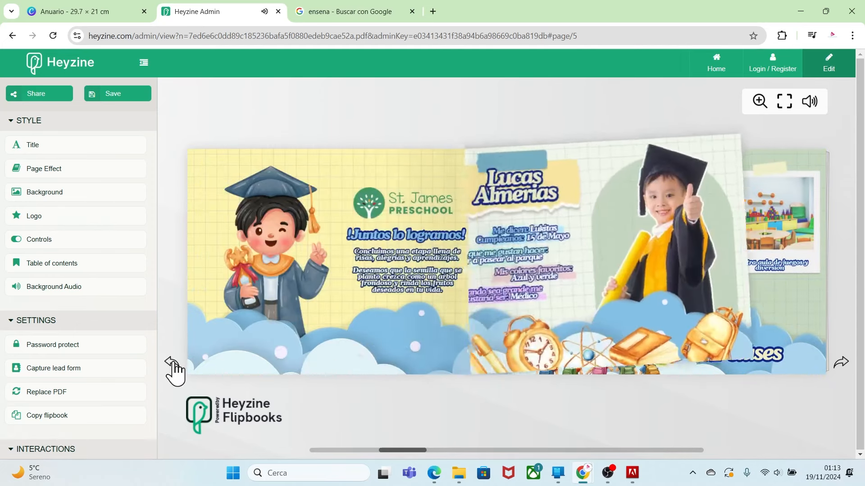
{"action": "left_click", "coordinate": [174, 365]}
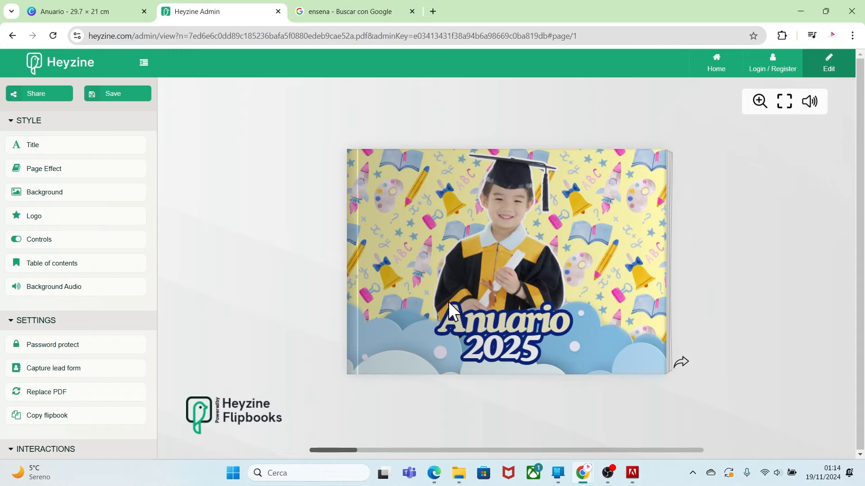
Change the flipbook's page effect to Notebook.
{"action": "left_click", "coordinate": [116, 174]}
{"action": "left_click", "coordinate": [139, 179]}
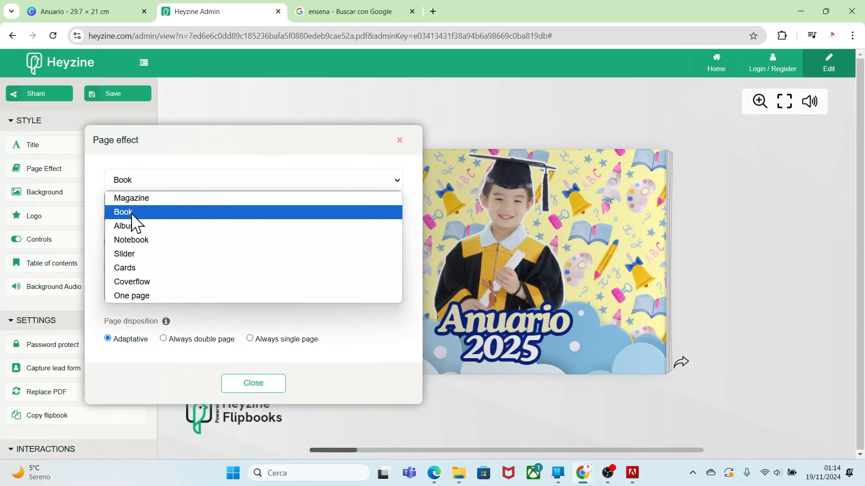
{"action": "left_click", "coordinate": [131, 236]}
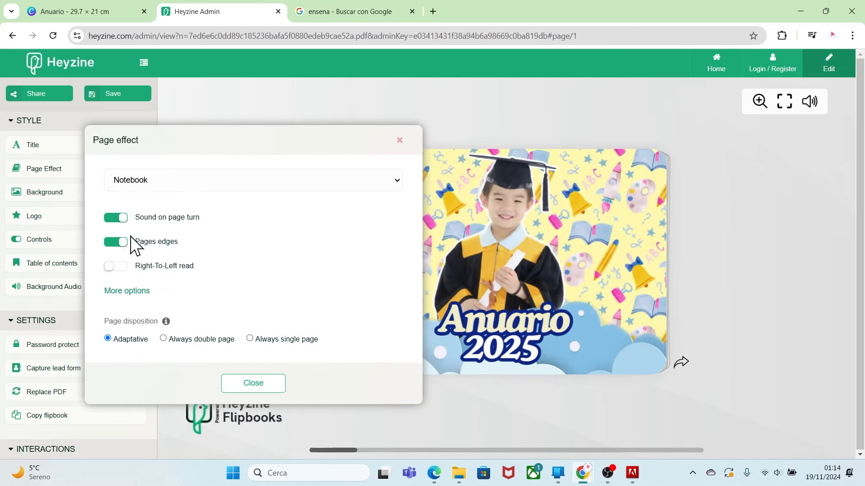
{"action": "left_click", "coordinate": [400, 140]}
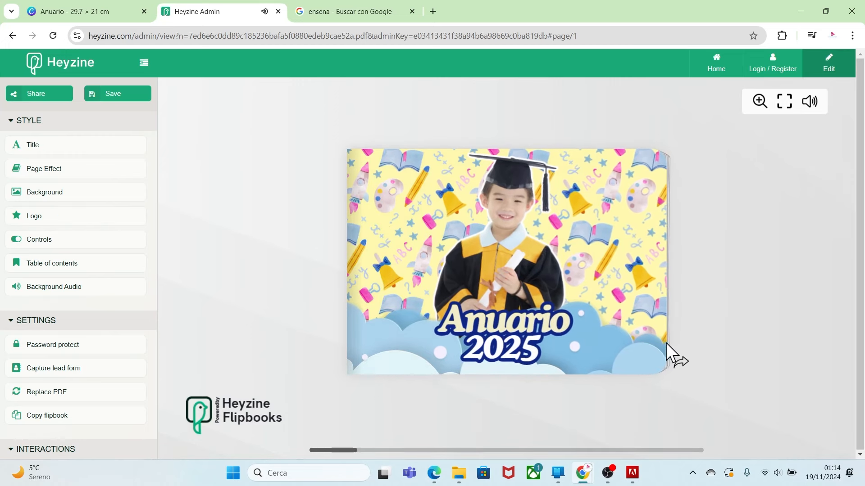
Leaf through the flipbook from the cover to the back cover to check the Notebook page turning.
{"action": "left_click", "coordinate": [680, 365]}
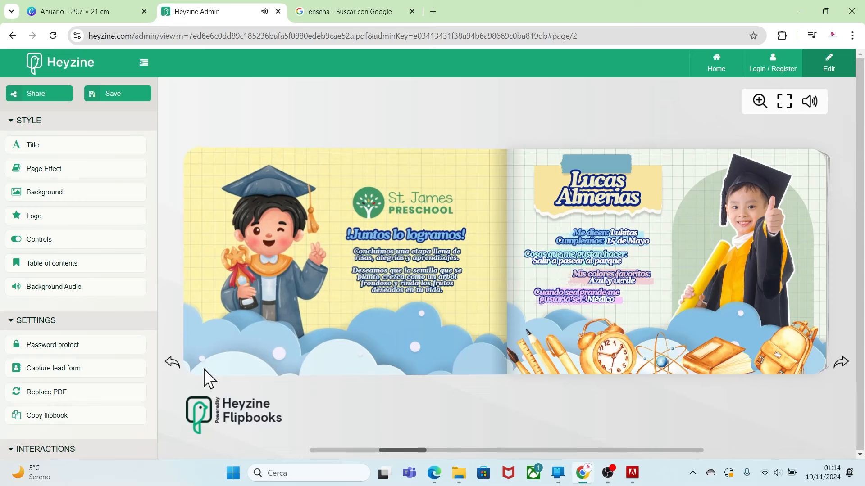
{"action": "left_click", "coordinate": [842, 364]}
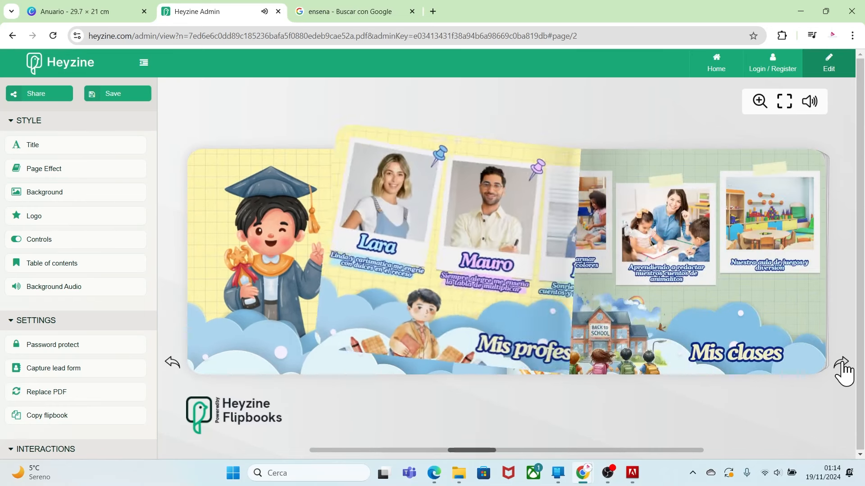
{"action": "left_click", "coordinate": [841, 364]}
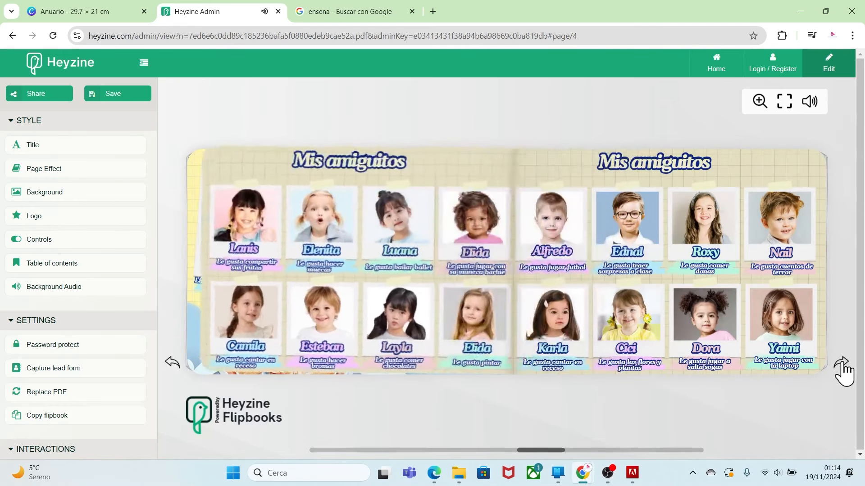
{"action": "left_click", "coordinate": [843, 364]}
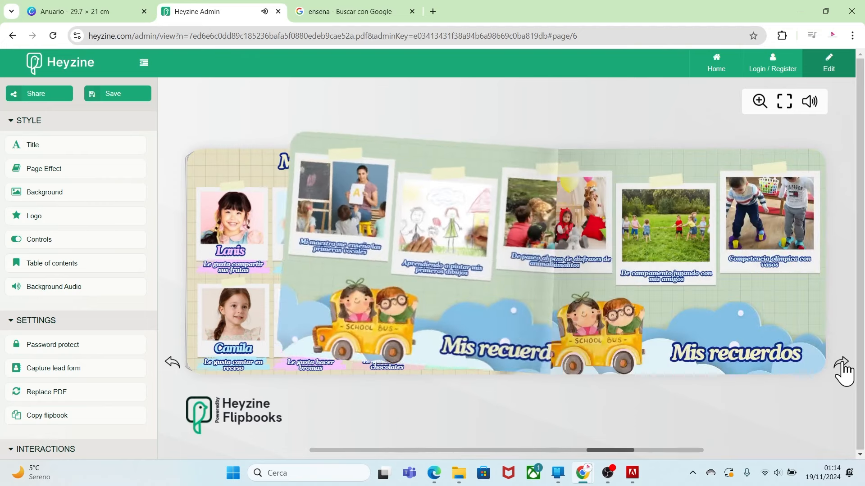
{"action": "left_click", "coordinate": [841, 364]}
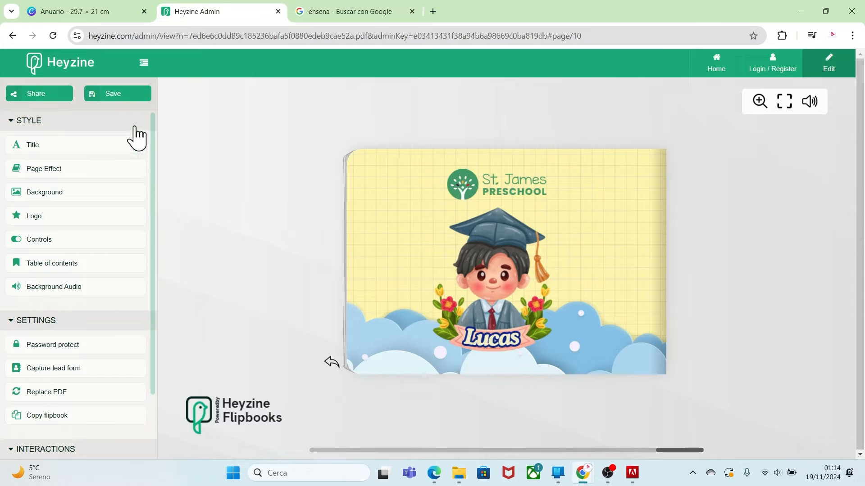
Save the flipbook and copy its reader link from the sharing options.
{"action": "left_click", "coordinate": [107, 93]}
{"action": "left_click", "coordinate": [40, 95]}
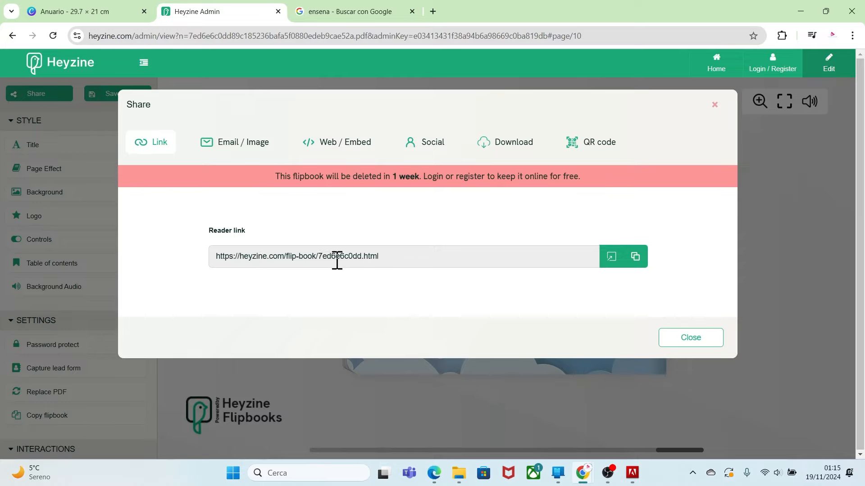
{"action": "left_click", "coordinate": [636, 255]}
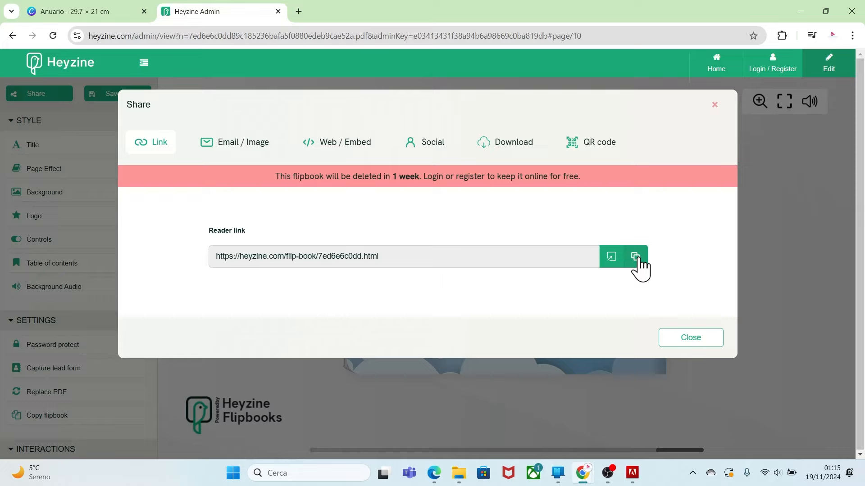
Open the copied reader link in a new browser tab.
{"action": "left_click", "coordinate": [297, 9]}
{"action": "left_click", "coordinate": [273, 35]}
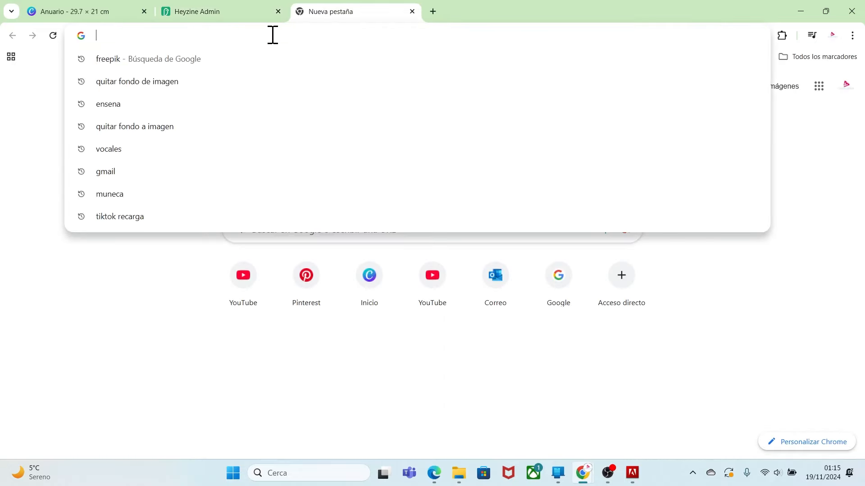
{"action": "key", "text": "ctrl+v"}
{"action": "key", "text": "Return"}
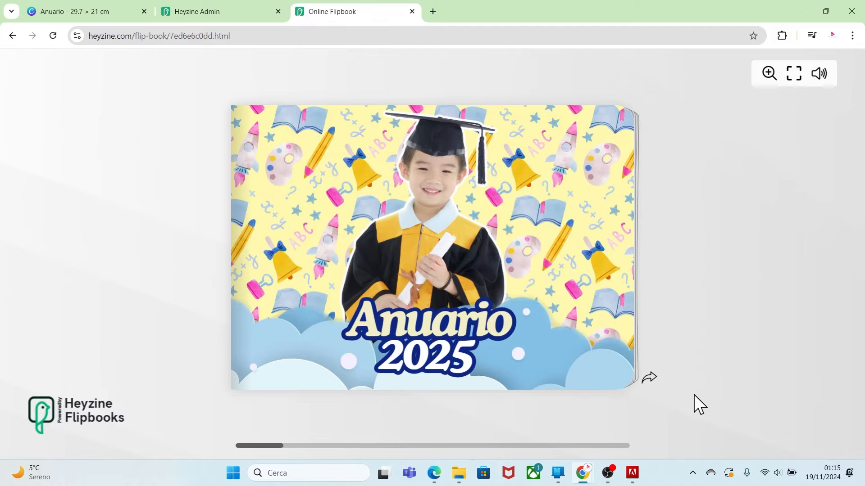
Leaf through the published flipbook from the cover to the back cover to check the reader's view.
{"action": "left_click", "coordinate": [649, 377]}
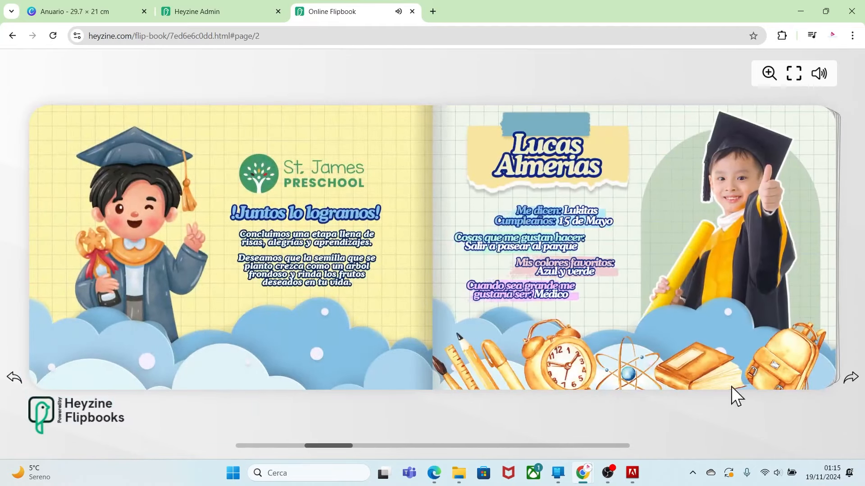
{"action": "left_click", "coordinate": [851, 380]}
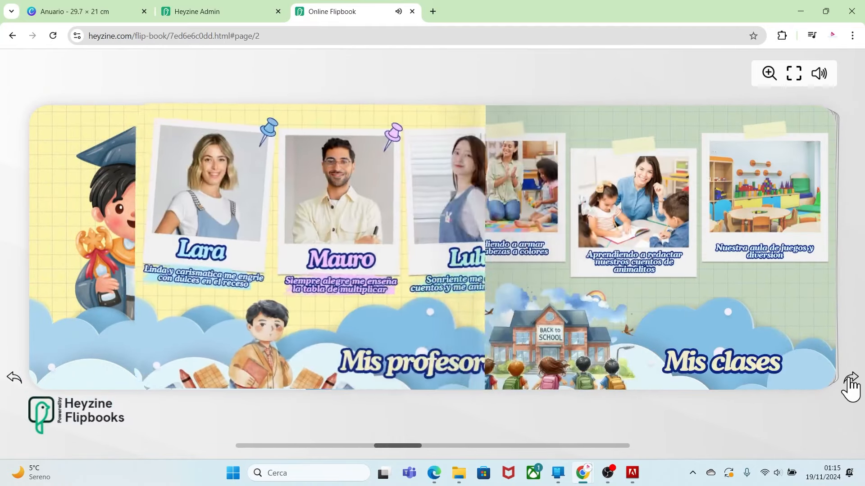
{"action": "left_click", "coordinate": [850, 380]}
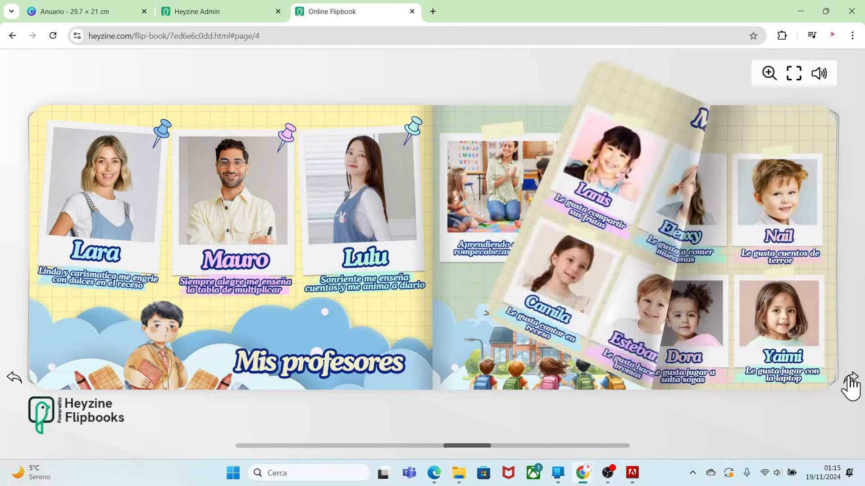
{"action": "left_click", "coordinate": [851, 380]}
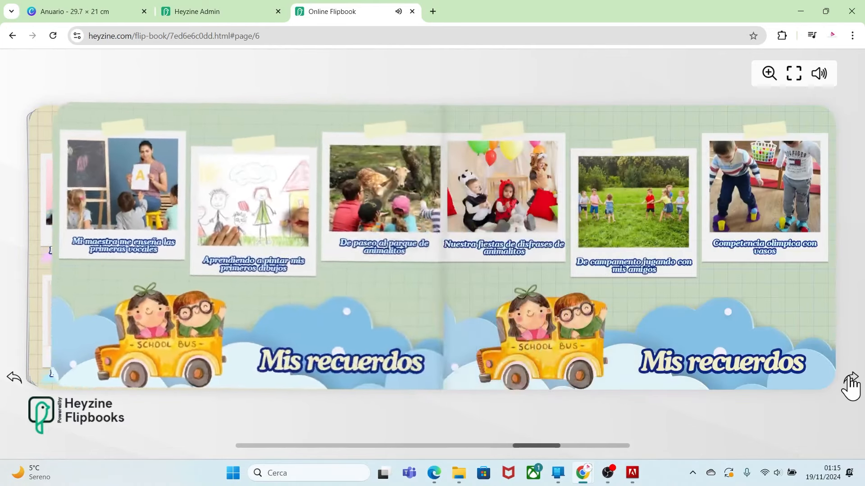
{"action": "left_click", "coordinate": [850, 382]}
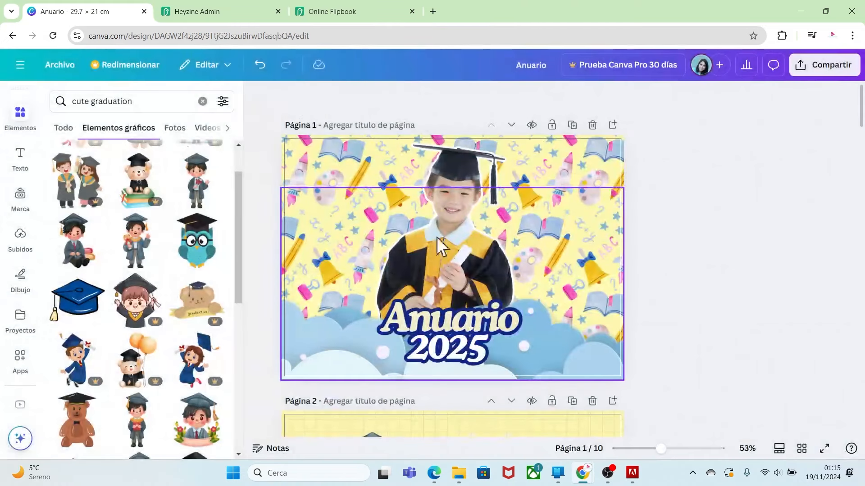
In the Canva design, download all 10 pages of the yearbook as "PDF para impresión".
{"action": "left_click", "coordinate": [64, 64]}
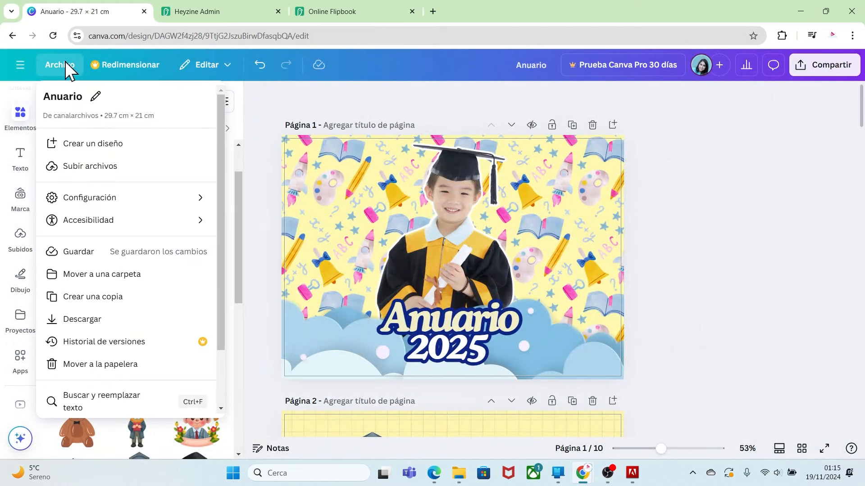
{"action": "left_click", "coordinate": [88, 320]}
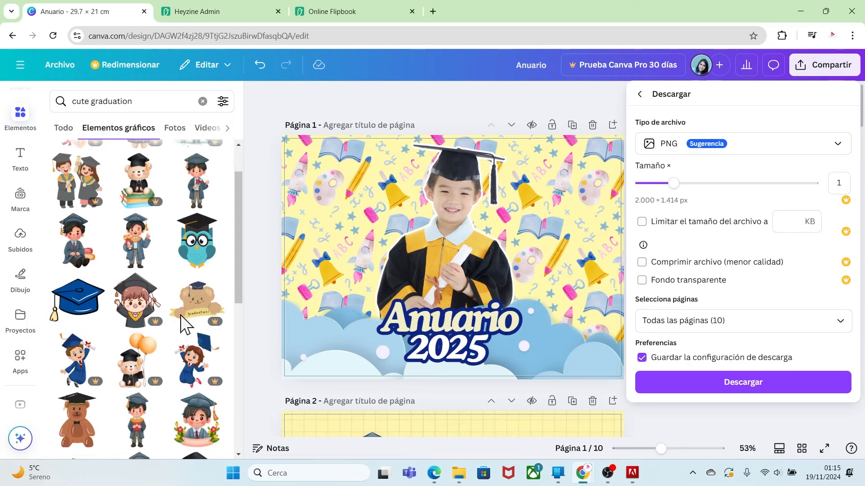
{"action": "left_click", "coordinate": [816, 155]}
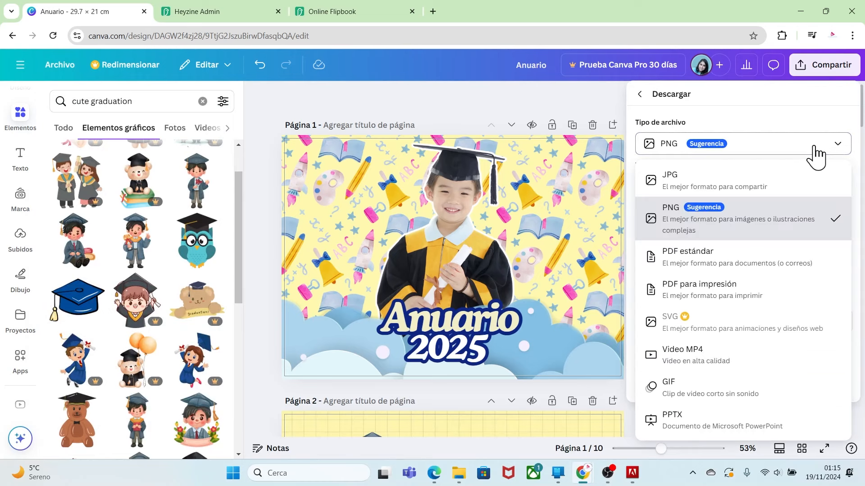
{"action": "left_click", "coordinate": [698, 300]}
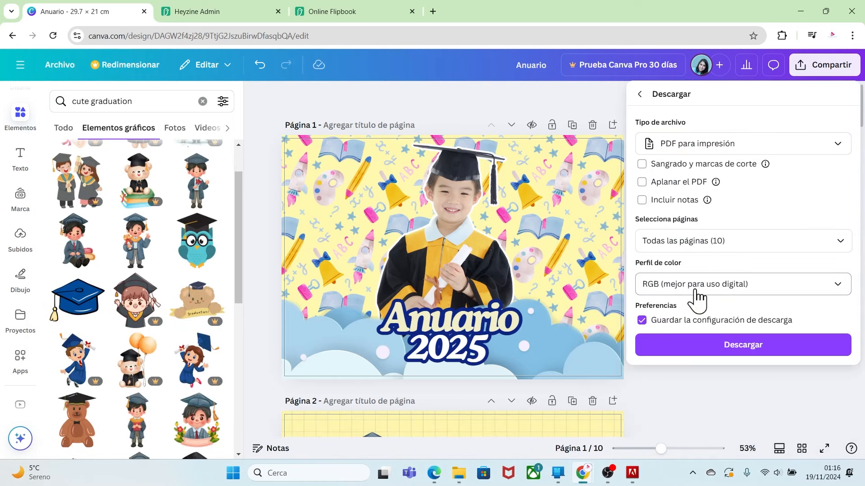
{"action": "left_click", "coordinate": [759, 348]}
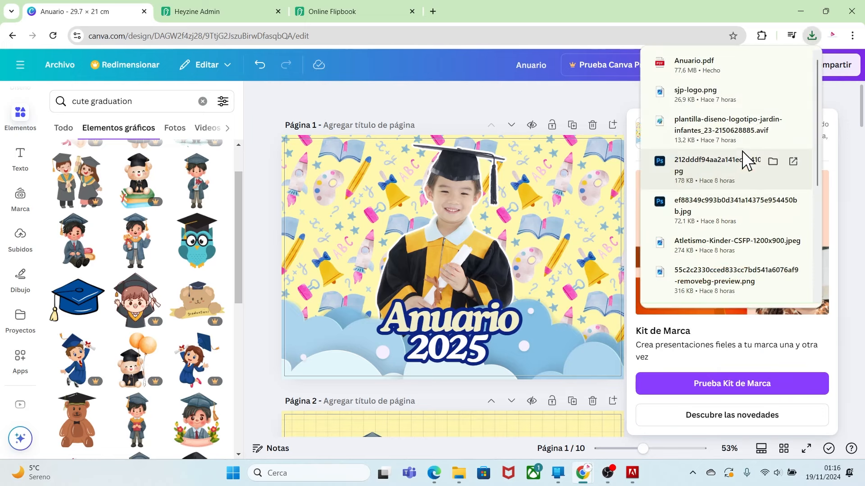
Open the downloaded Anuario.pdf and page through it to page 10 to check every page.
{"action": "left_click", "coordinate": [700, 65]}
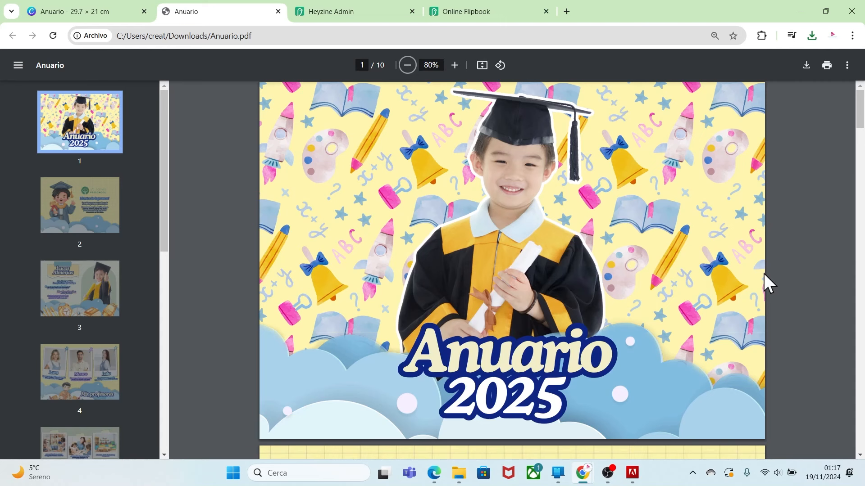
{"action": "key", "text": "Right"}
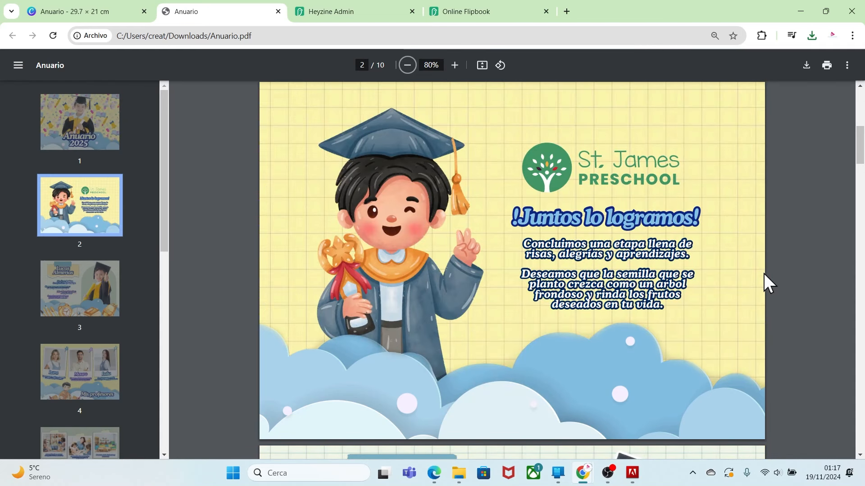
{"action": "key", "text": "Right"}
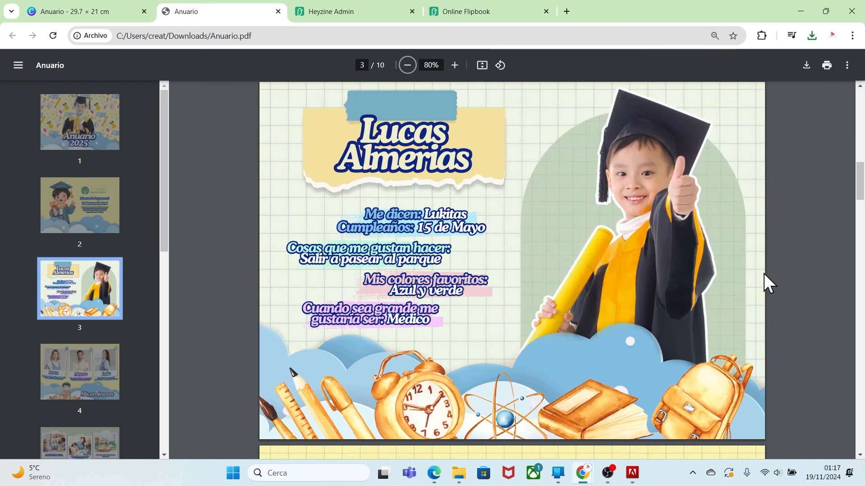
{"action": "key", "text": "Right"}
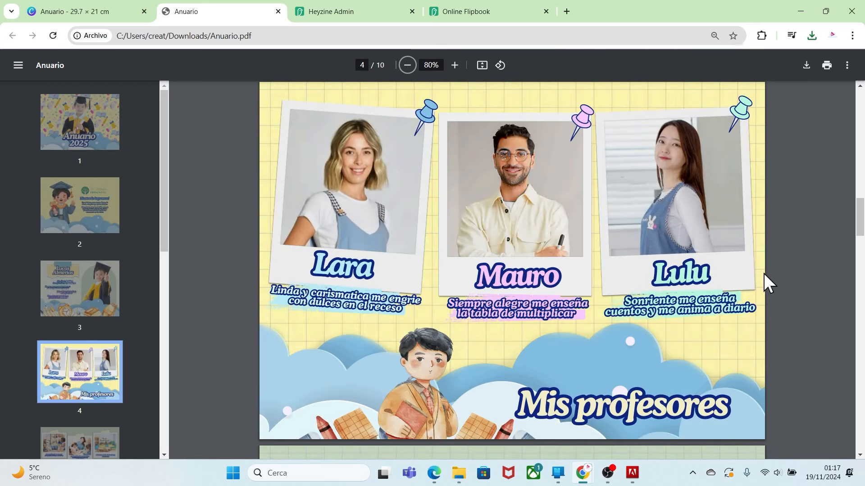
{"action": "key", "text": "Right"}
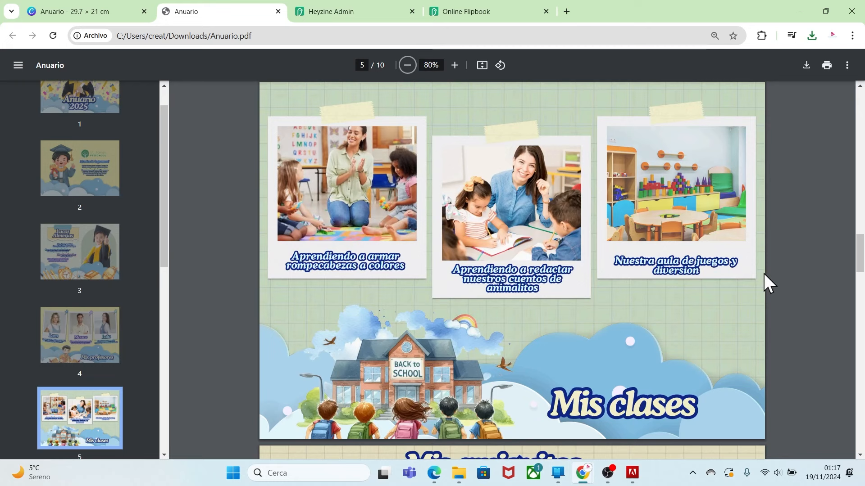
{"action": "key", "text": "Right"}
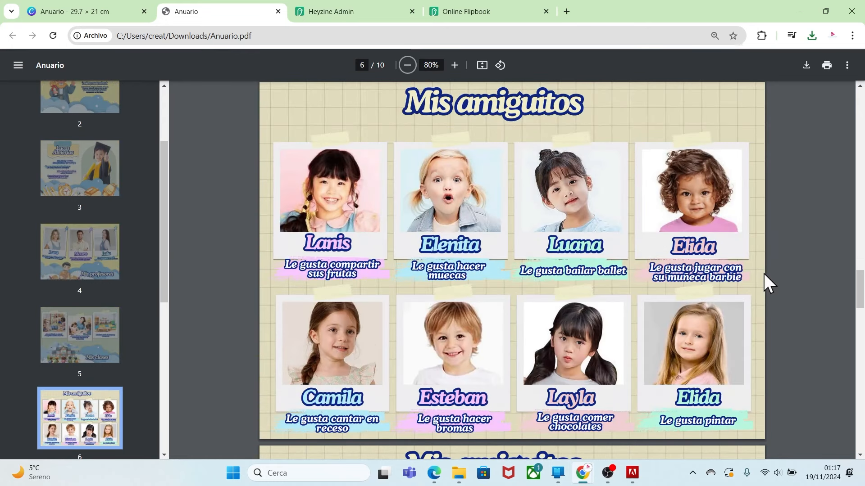
{"action": "key", "text": "Right"}
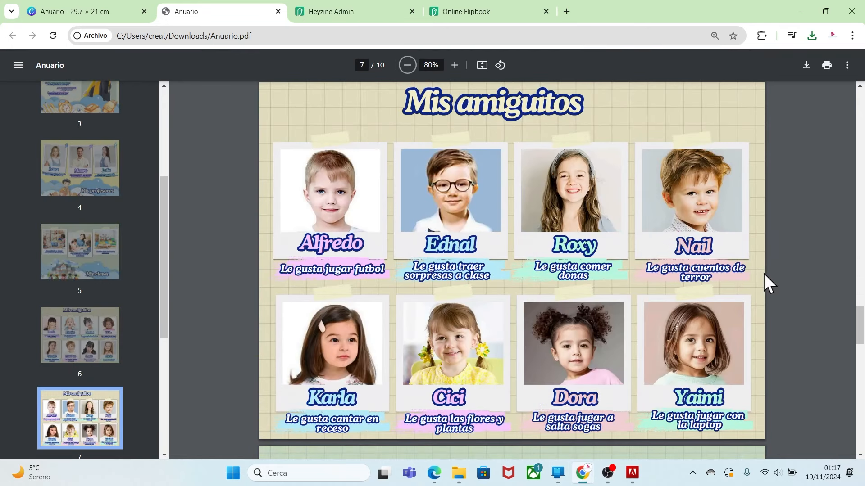
{"action": "key", "text": "Right"}
{"action": "key", "text": "Right"}
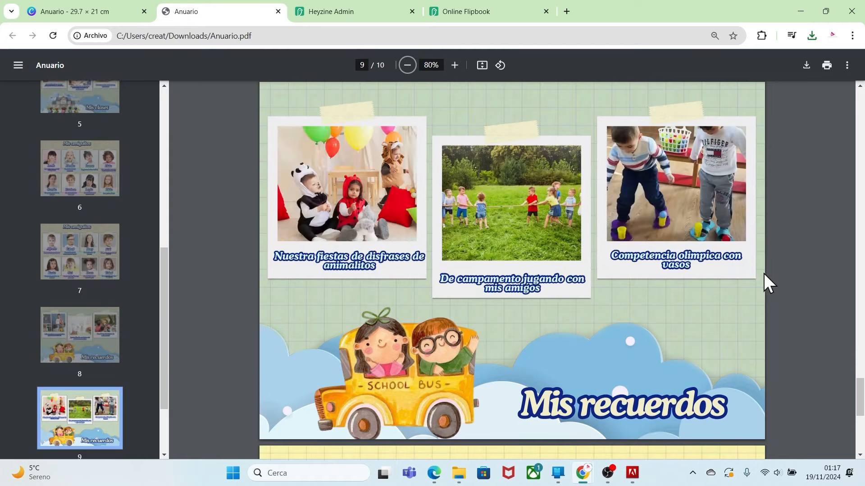
{"action": "key", "text": "Right"}
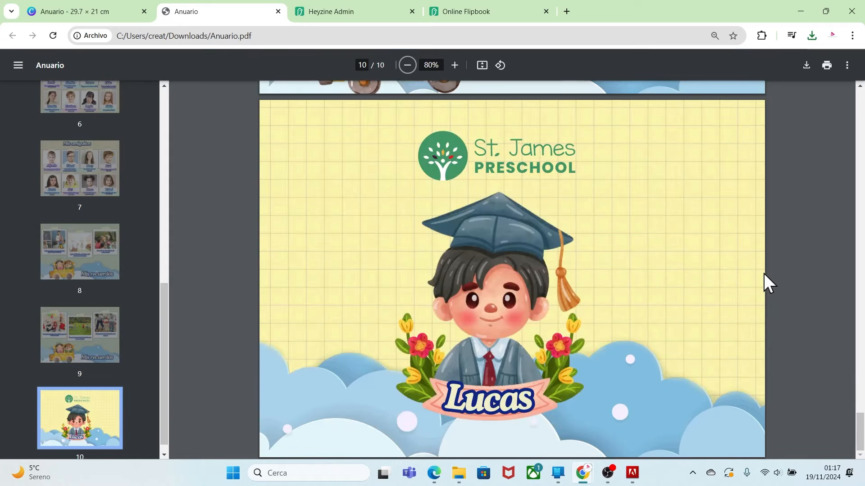